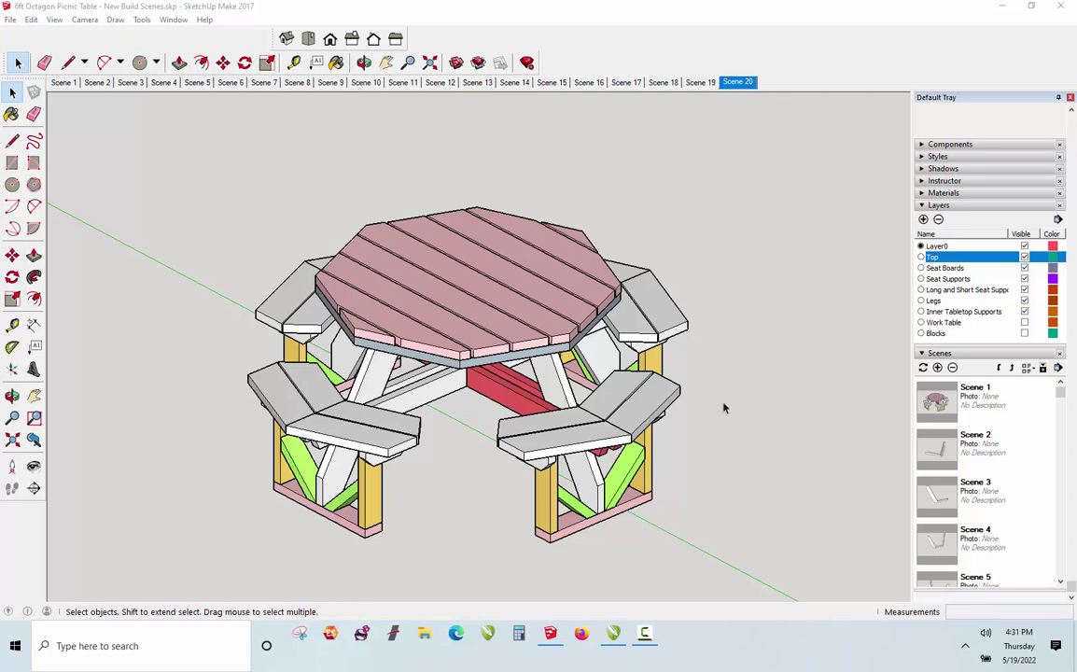
- Measure the width of one tabletop board between its two long edges with the Tape Measure tool
scroll(723, 407, "up", 1)
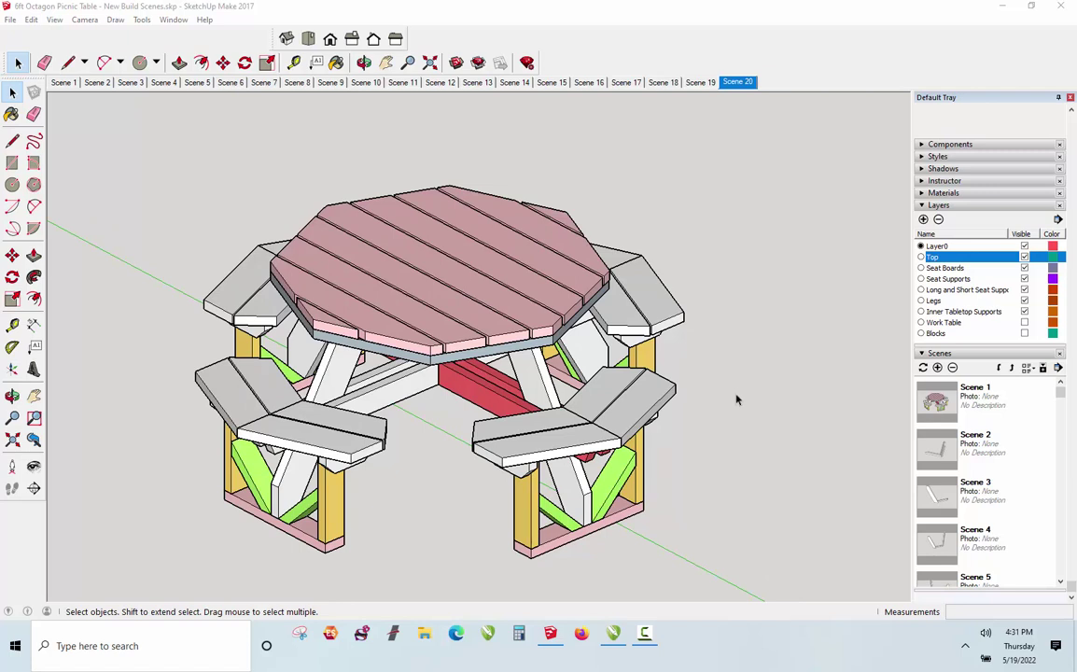
left_click(365, 63)
left_click_drag(588, 374, 481, 314)
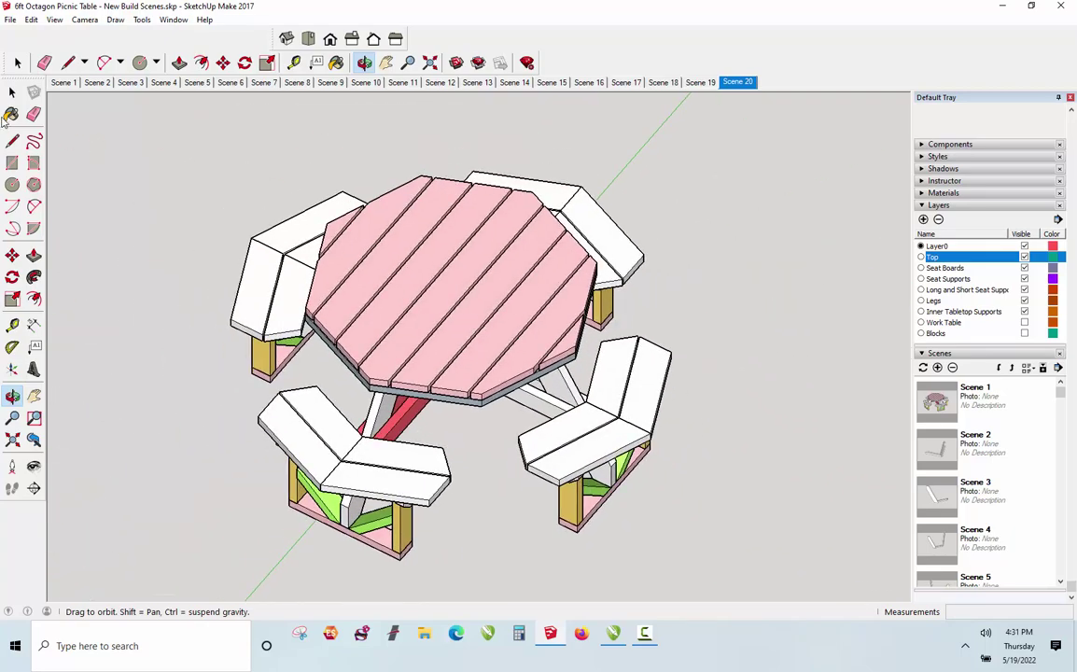
left_click(12, 92)
scroll(318, 213, "up", 1)
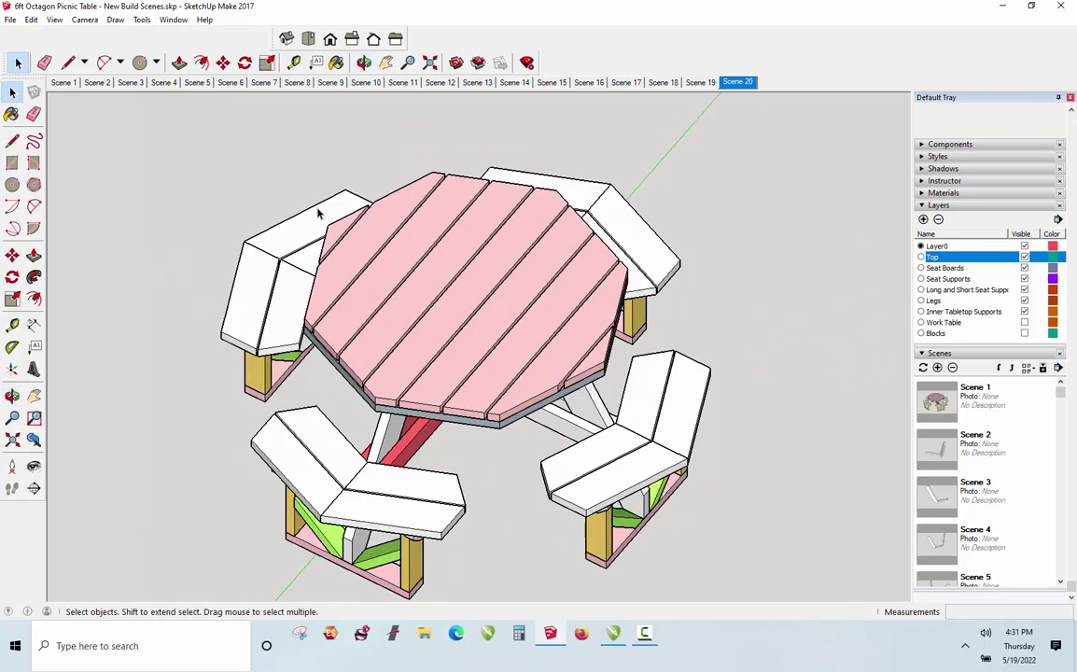
scroll(317, 213, "up", 1)
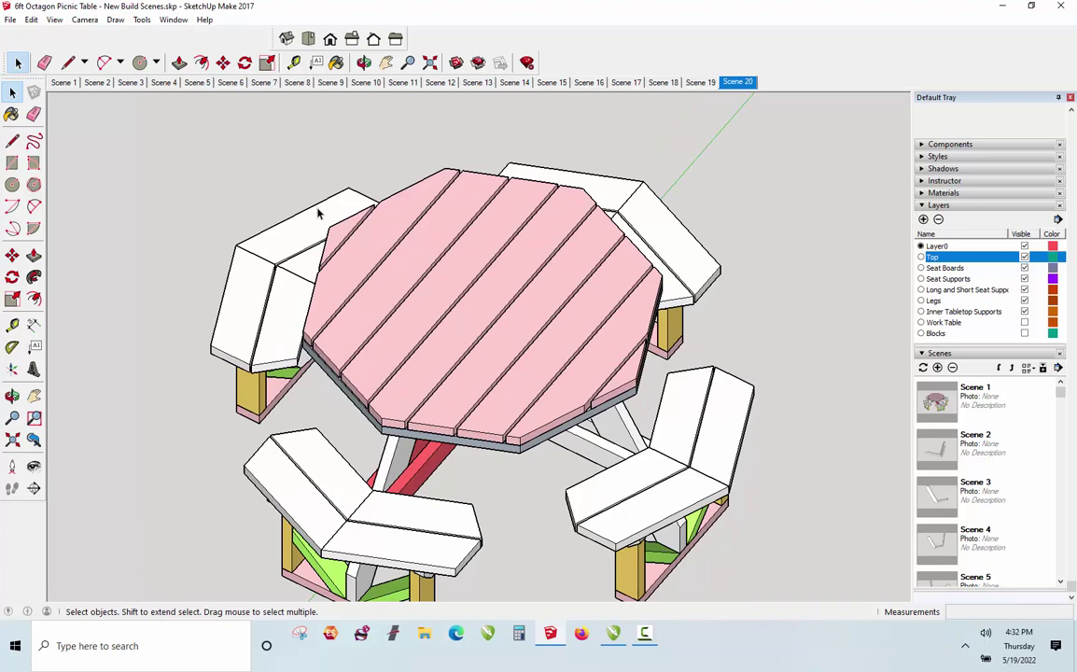
left_click(293, 62)
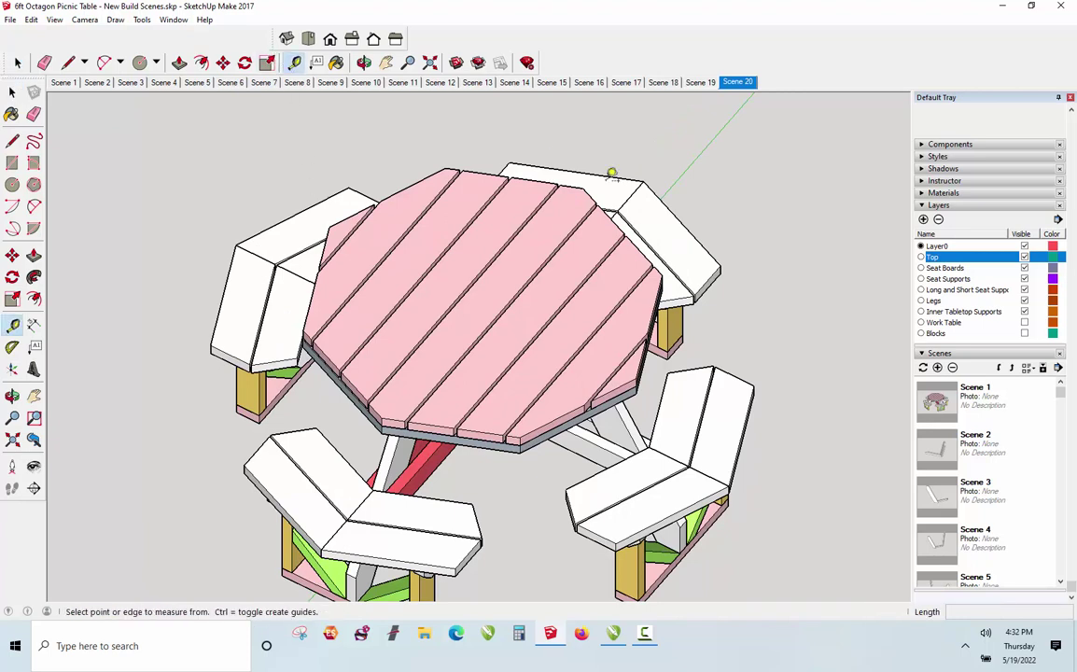
left_click(395, 247)
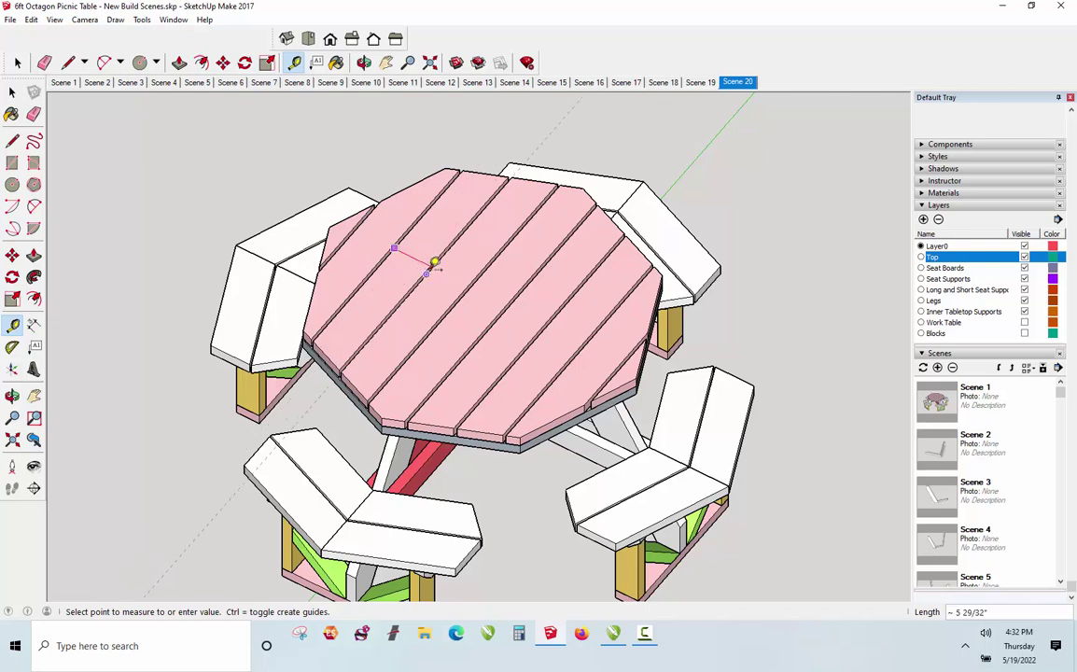
left_click(435, 263)
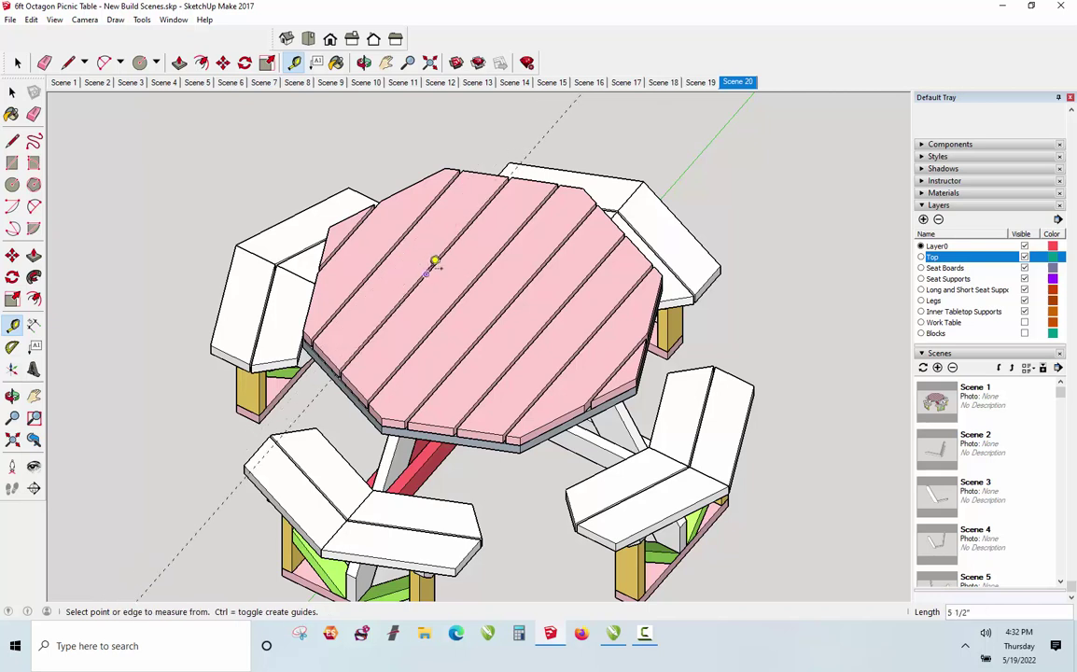
- Measure the tabletop from edge to edge along a middle board's long edge, and undo the resulting guide line
left_click(582, 189)
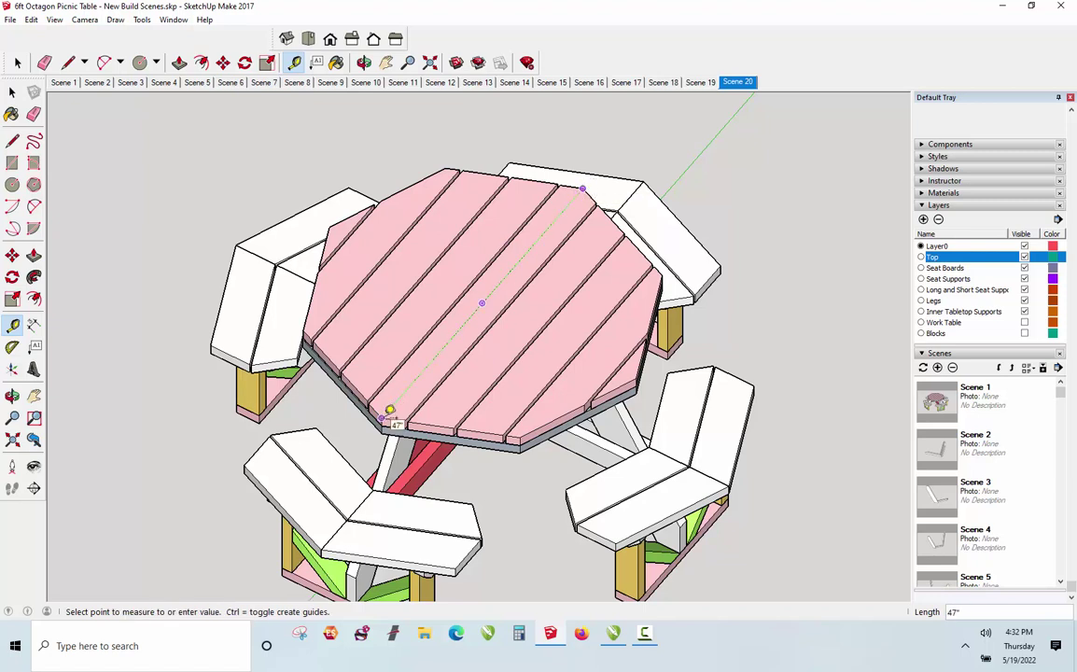
left_click(390, 410)
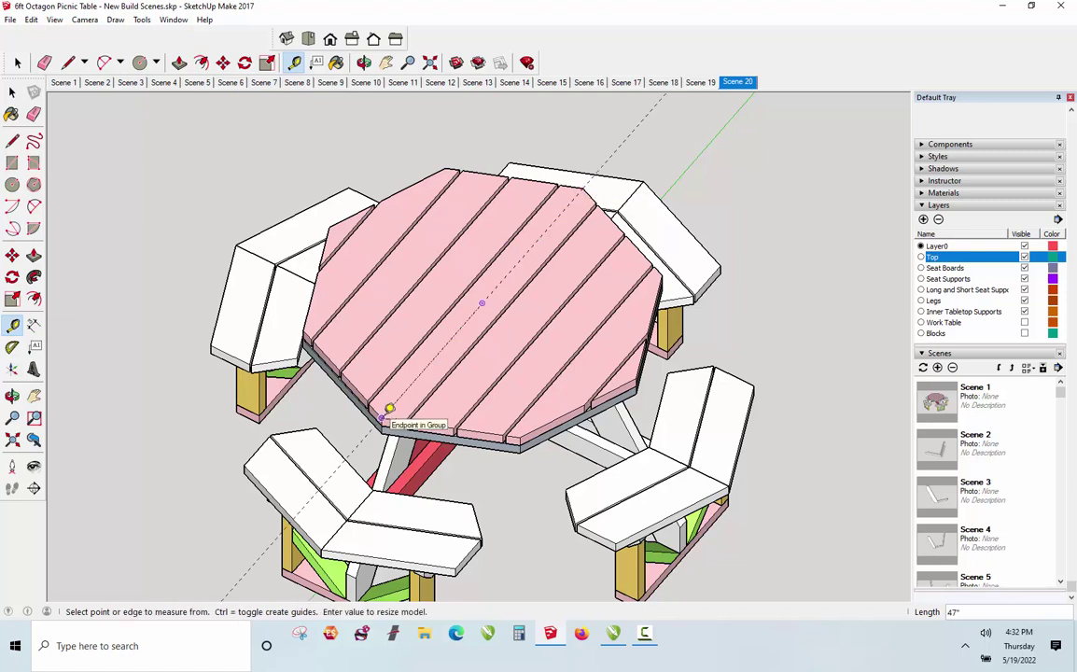
key("ctrl+z")
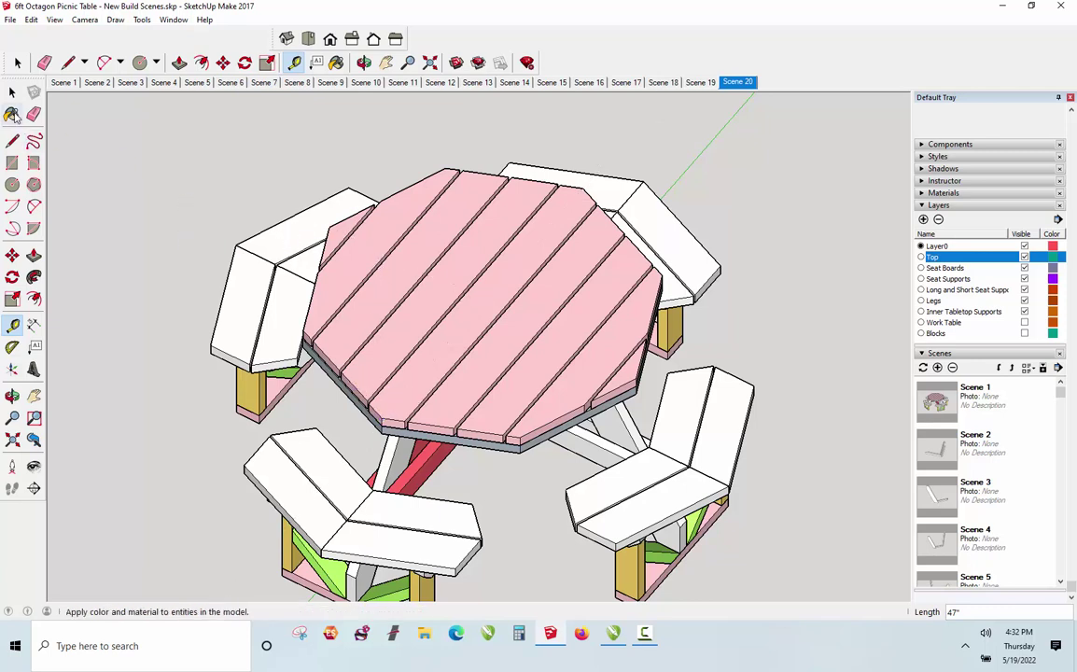
left_click(12, 93)
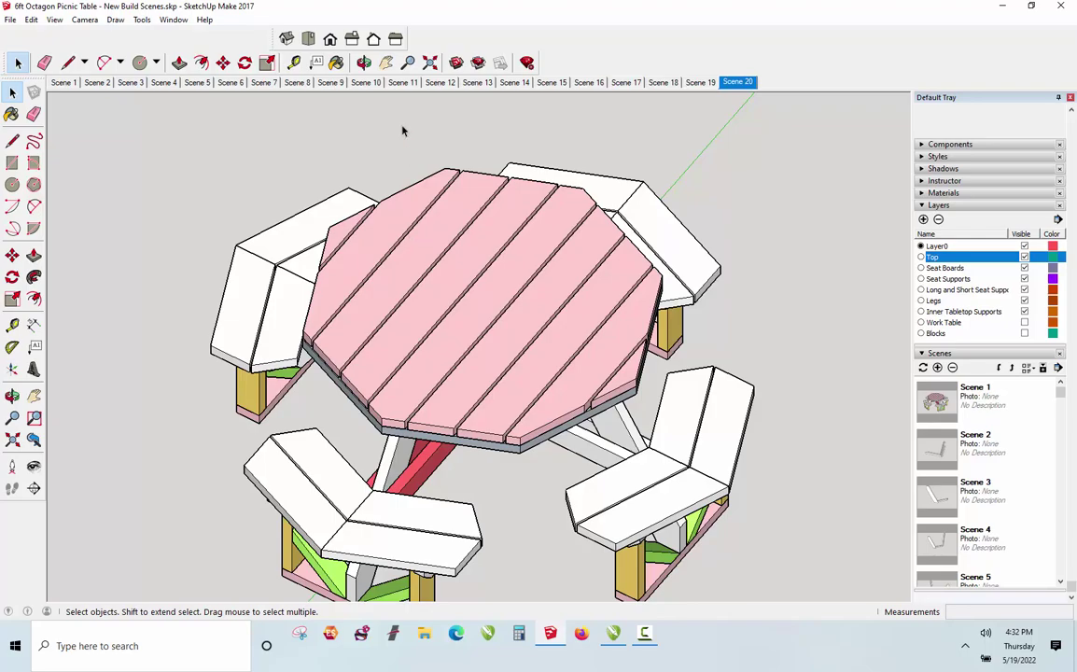
- Measure the width of the outer seat board on a bench with the Tape Measure tool
left_click(364, 62)
left_click_drag(555, 413, 425, 280)
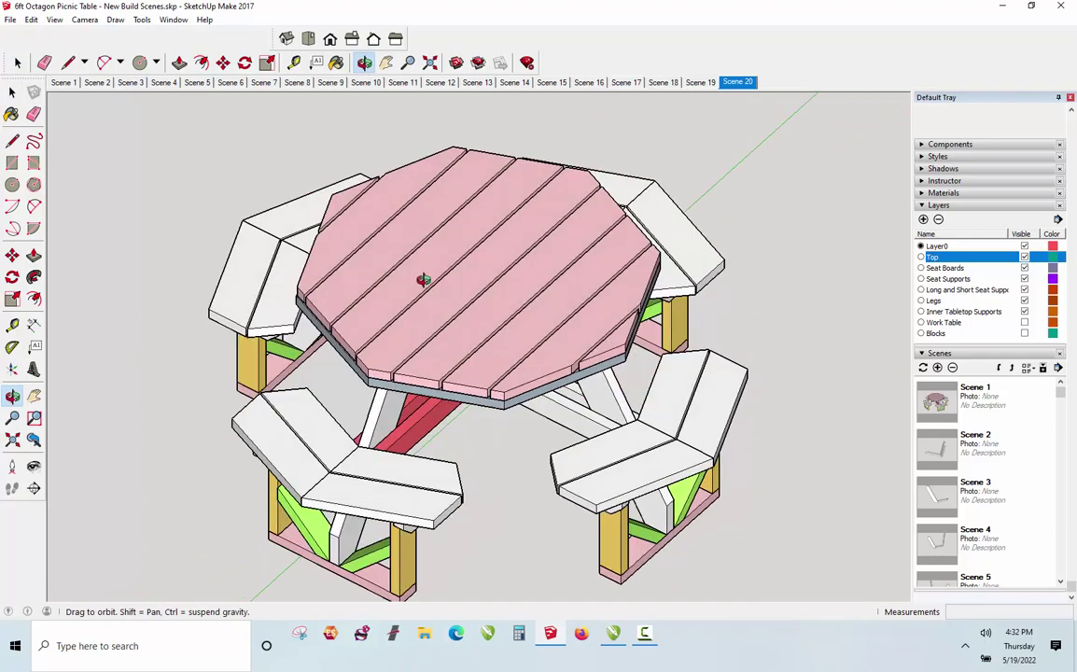
key("space")
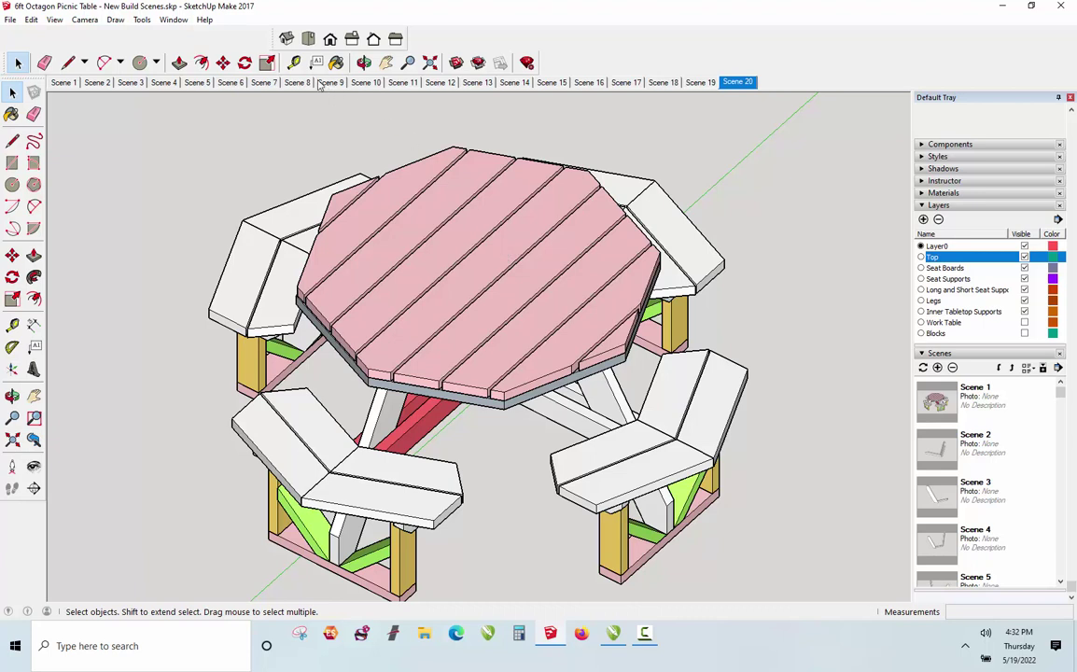
left_click(293, 62)
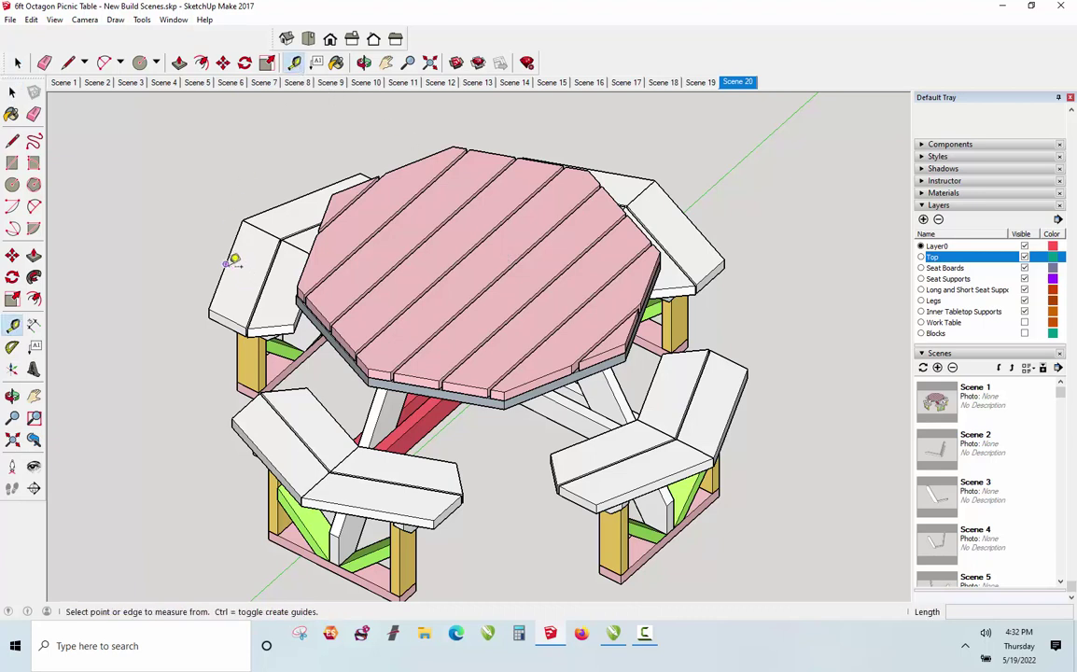
left_click(224, 265)
left_click(268, 268)
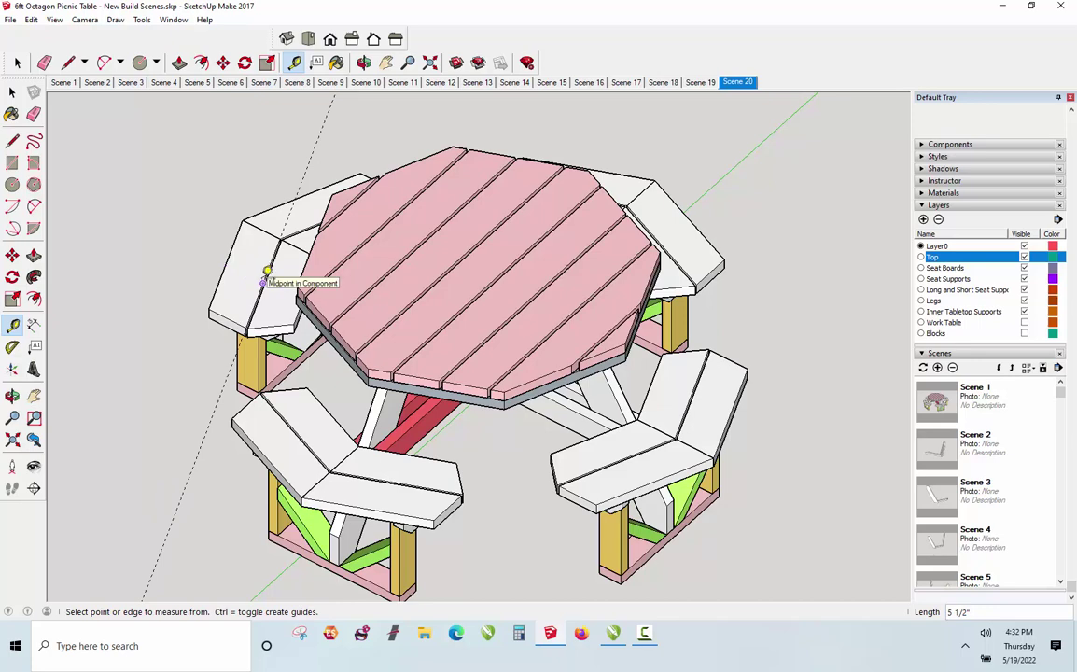
- Measure the height of the red seat support and the width of the slanted table leg beside it
scroll(416, 448, "up", 3)
left_click(437, 383)
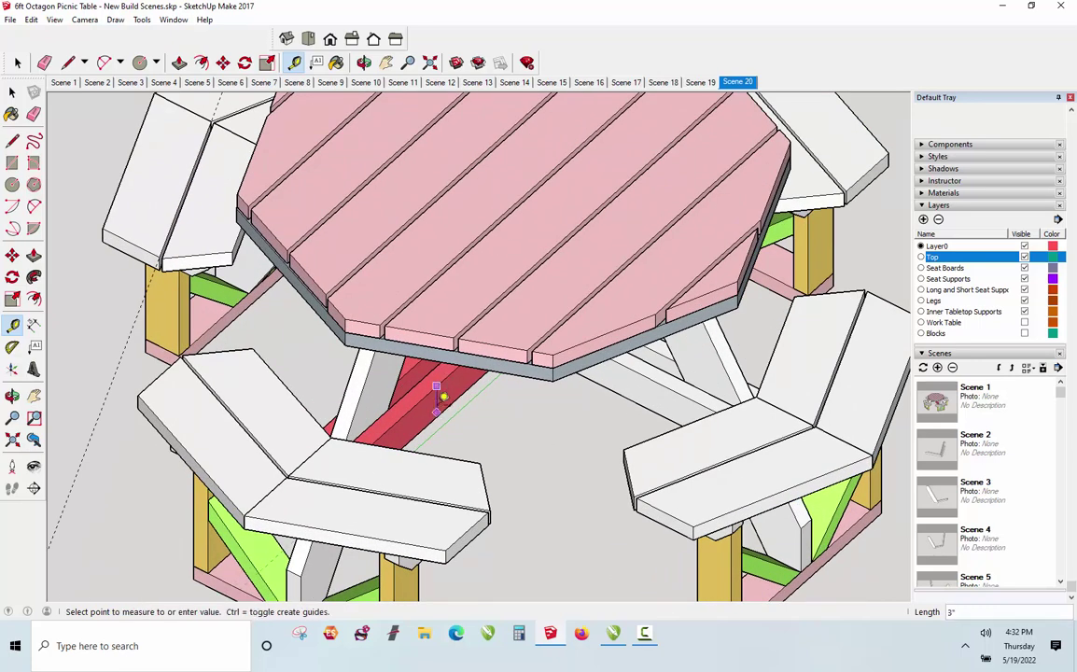
left_click(444, 401)
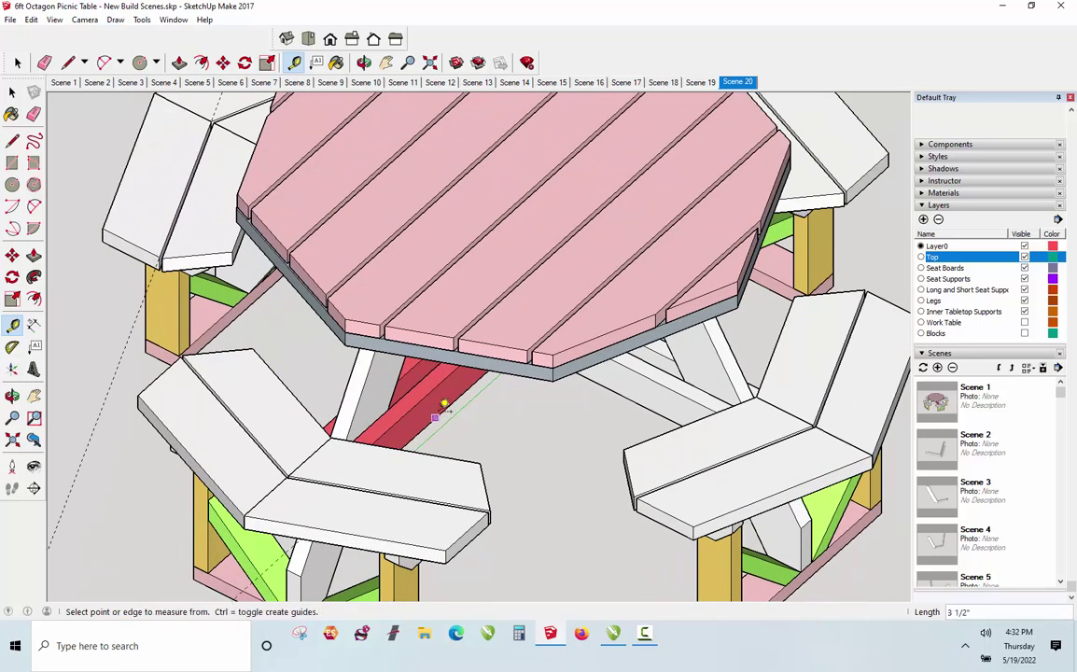
left_click(365, 380)
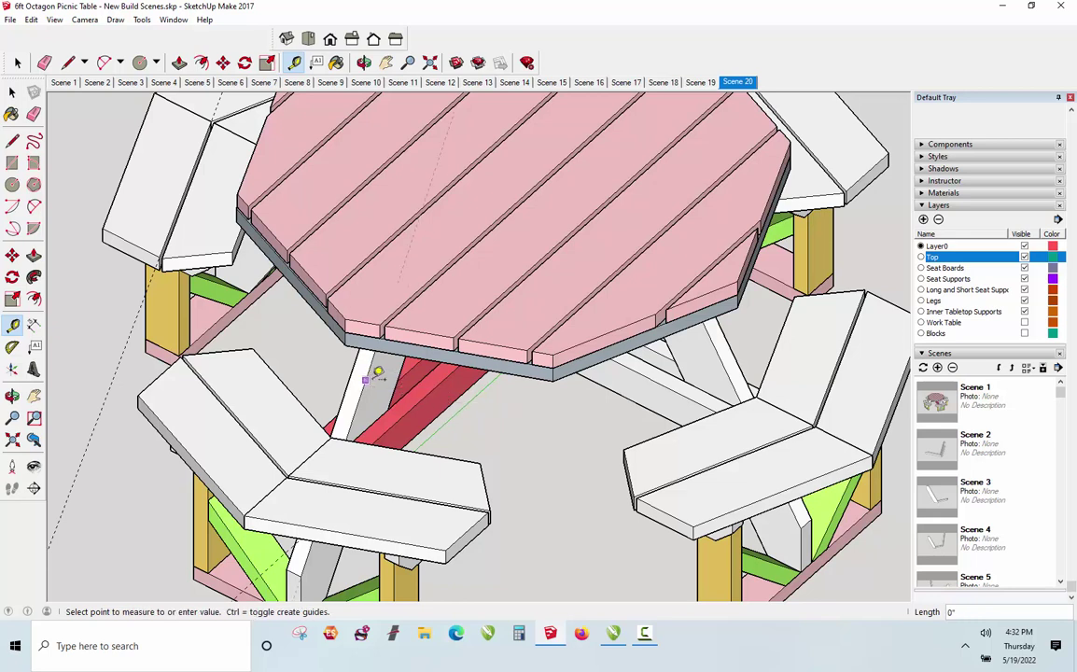
left_click(360, 350)
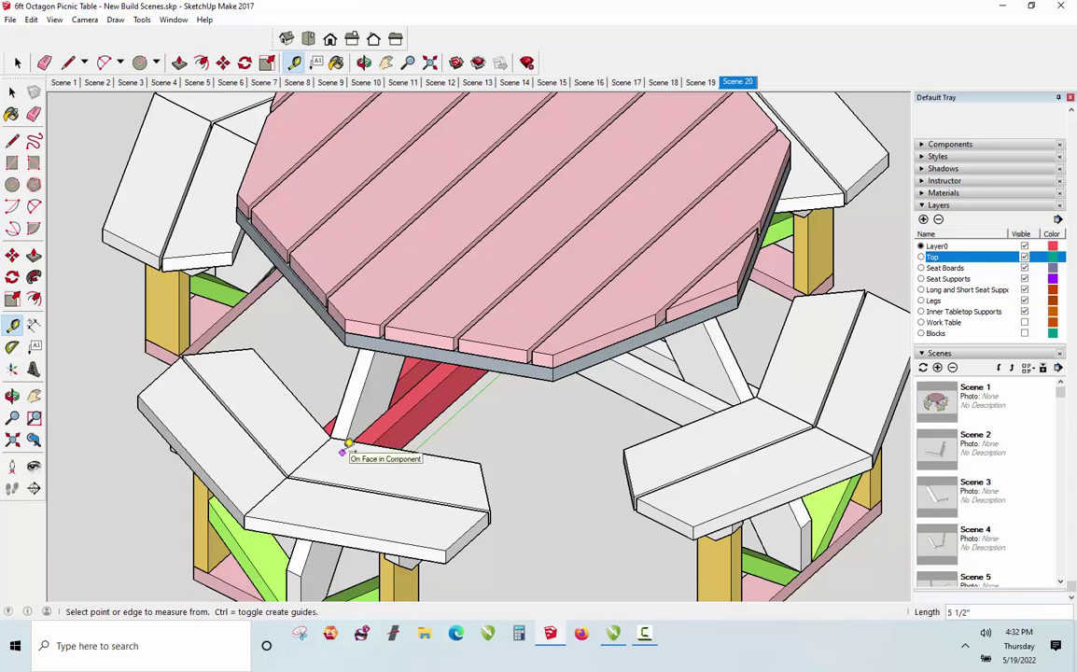
- Measure the length of a bench's leg foot along its outer bottom edge, and undo the resulting guide line
scroll(345, 446, "down", 3)
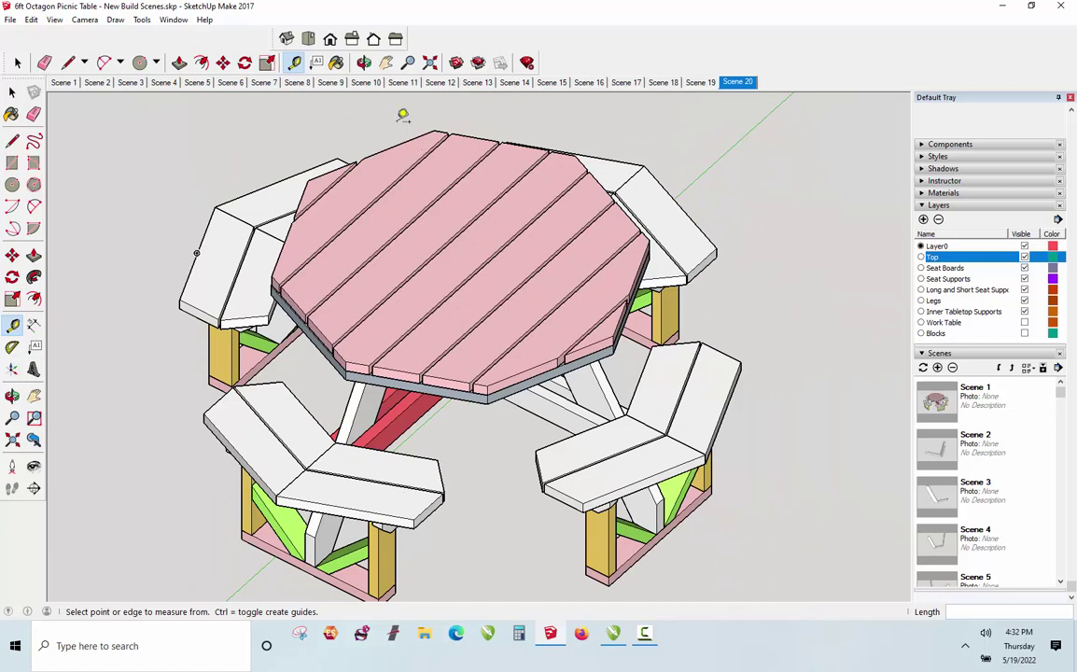
left_click(608, 584)
left_click(716, 493)
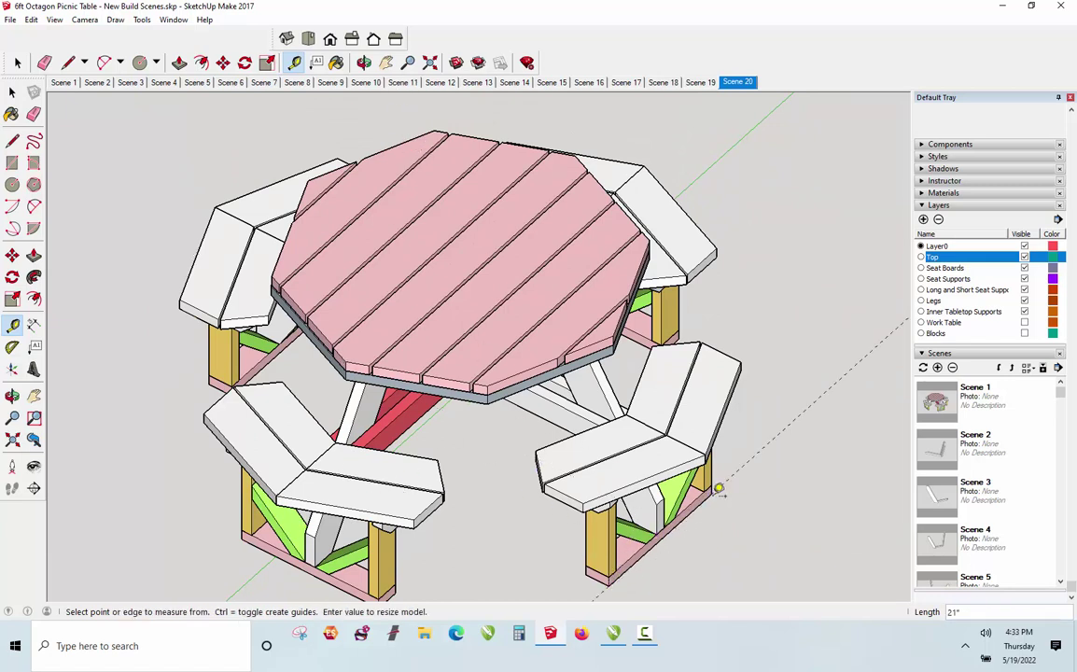
key("ctrl+z")
- Switch to the CorelDRAW table plans and read the Material Cut List on page 1
left_click(613, 634)
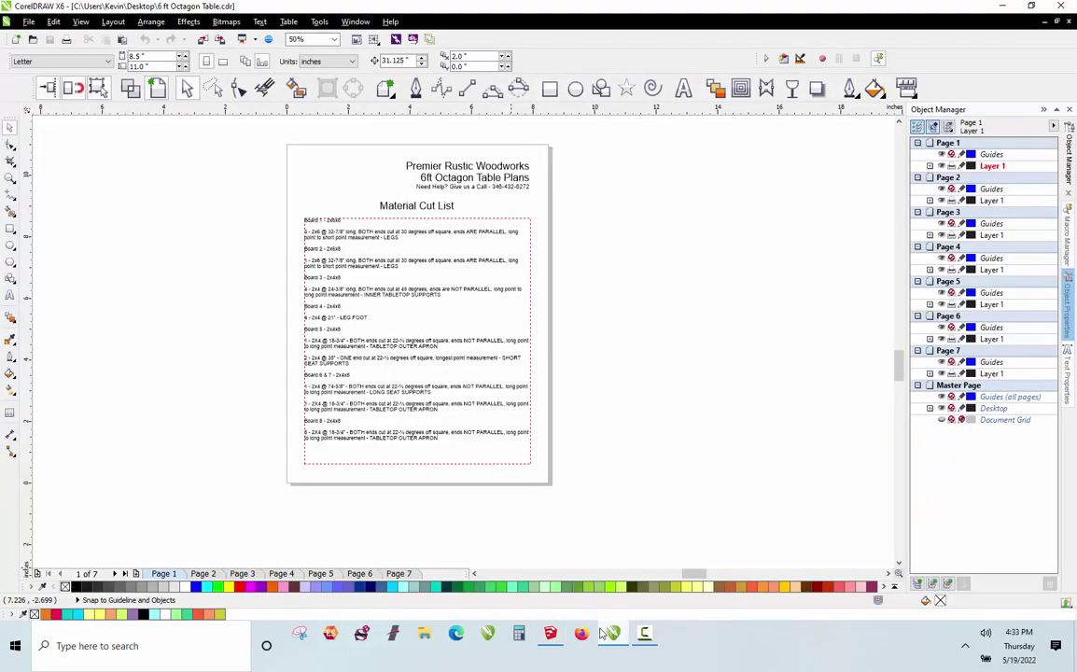
scroll(409, 217, "up", 2)
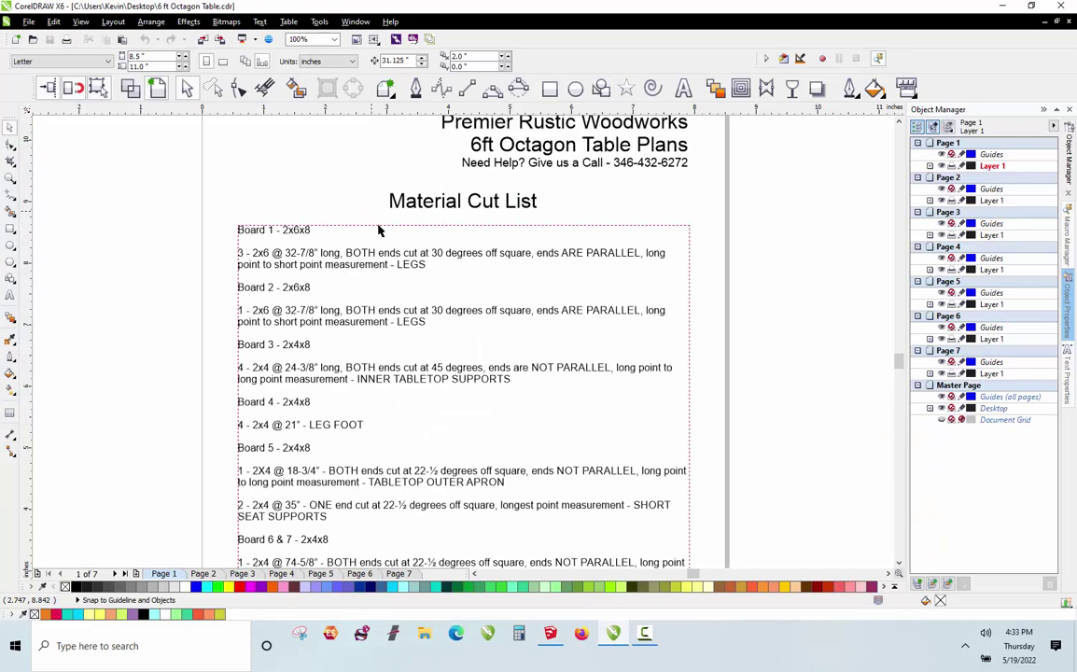
scroll(370, 216, "up", 1)
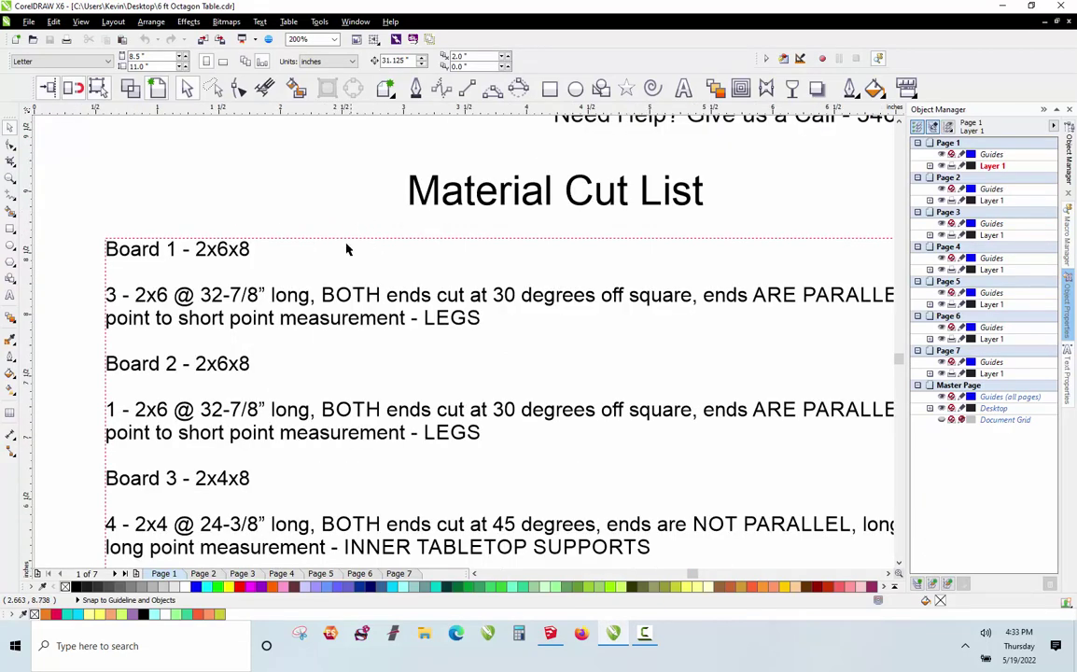
scroll(339, 269, "down", 1)
scroll(348, 280, "up", 1)
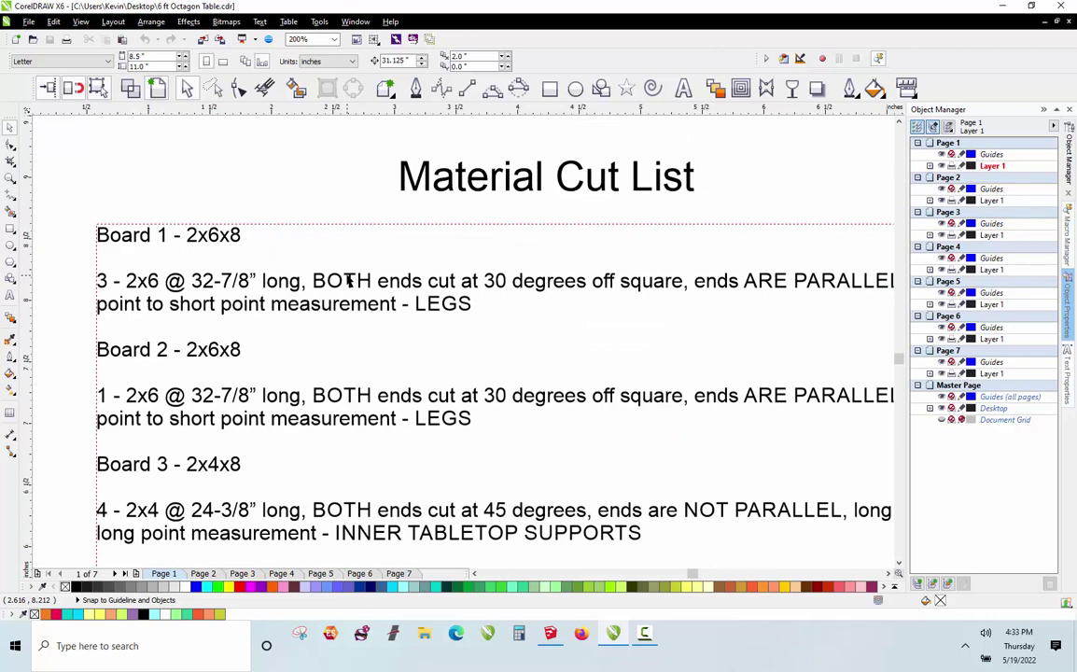
scroll(348, 280, "down", 1)
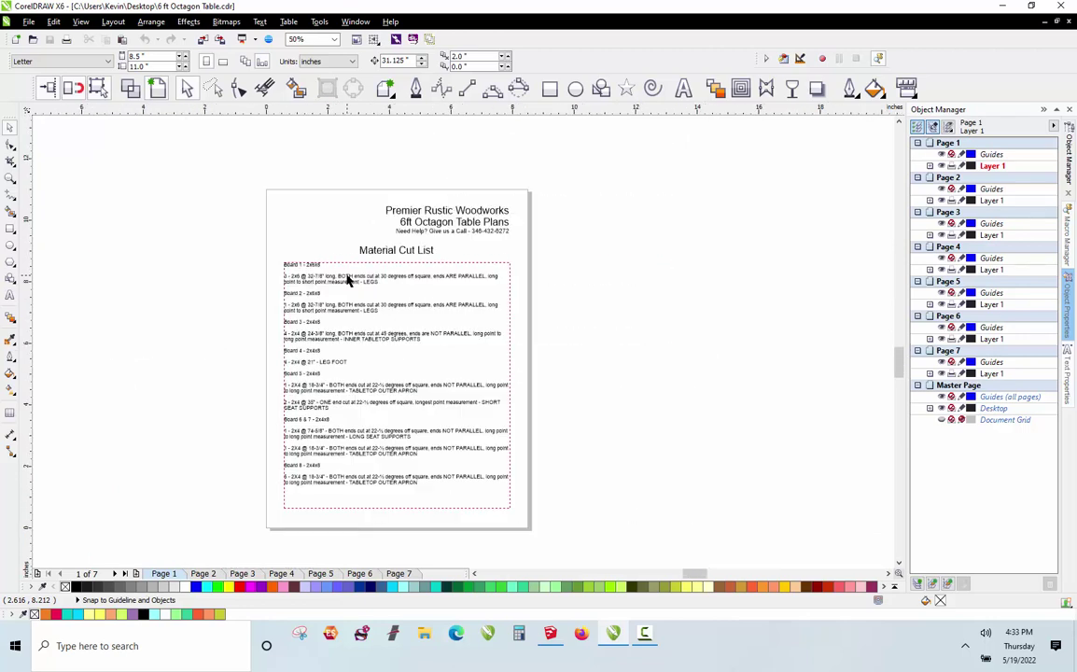
- Show page 4 of the plans and examine the 2x4x8 and 2x6x8 board cutting layouts
left_click(317, 574)
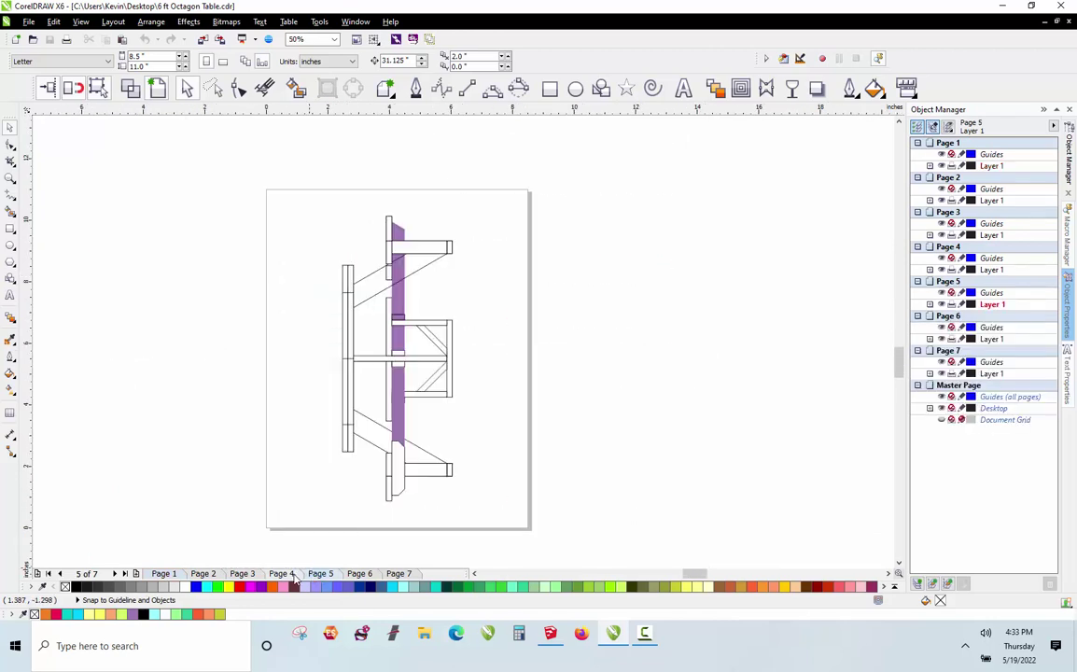
left_click(281, 574)
scroll(290, 490, "up", 1)
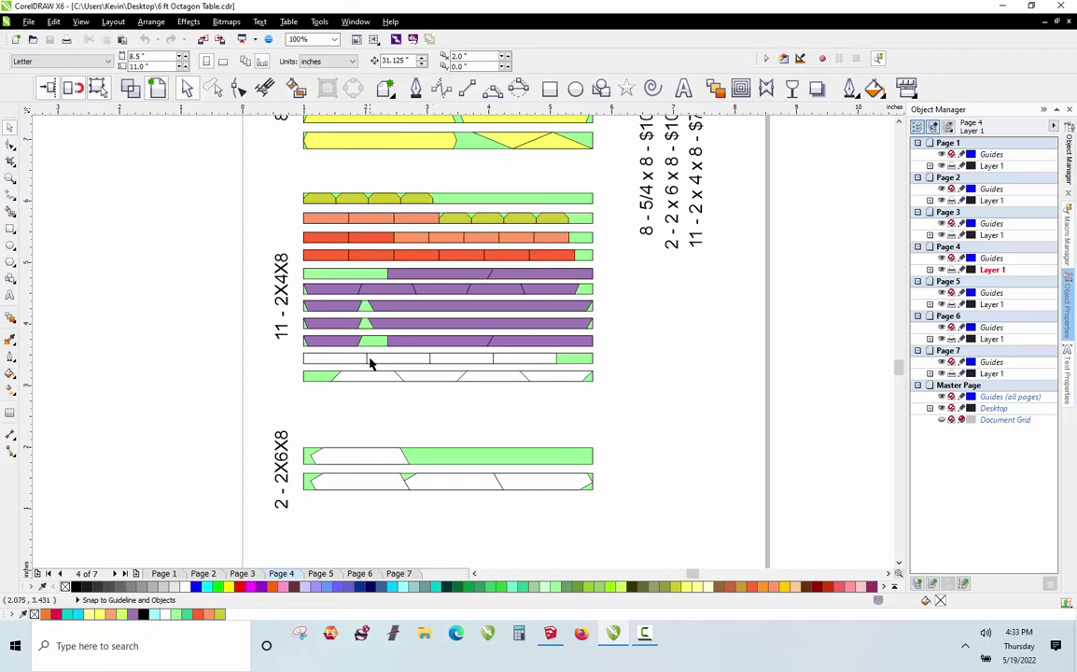
scroll(466, 456, "down", 2)
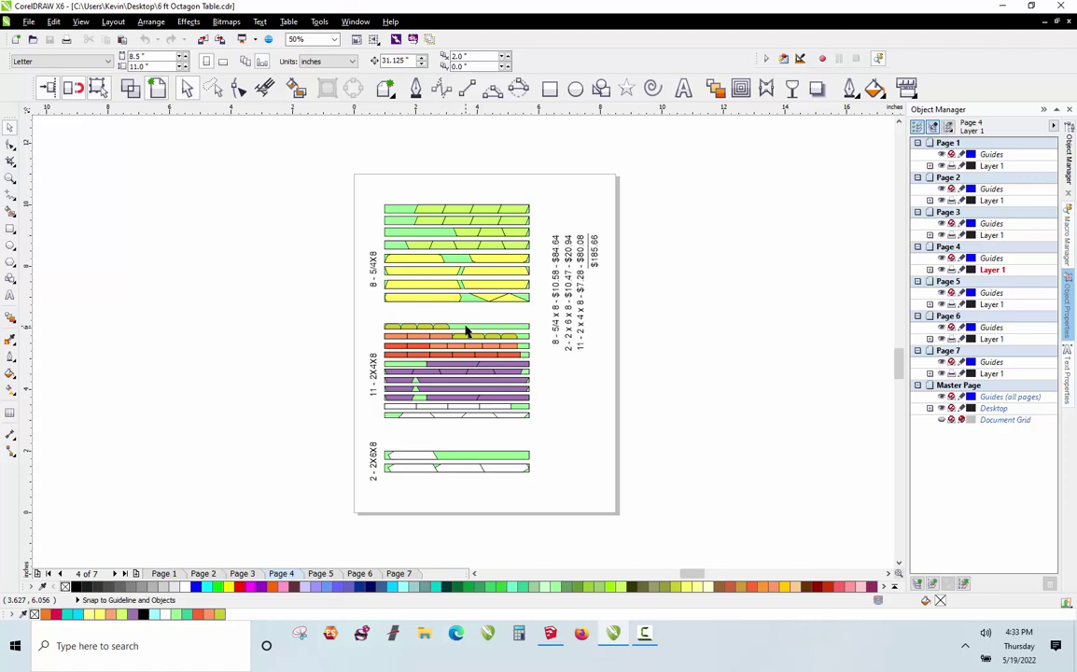
- Examine the lumber quantities and prices beside the cutting layouts on page 4, and return to the SketchUp picnic table model
scroll(568, 276, "up", 2)
left_click(573, 317)
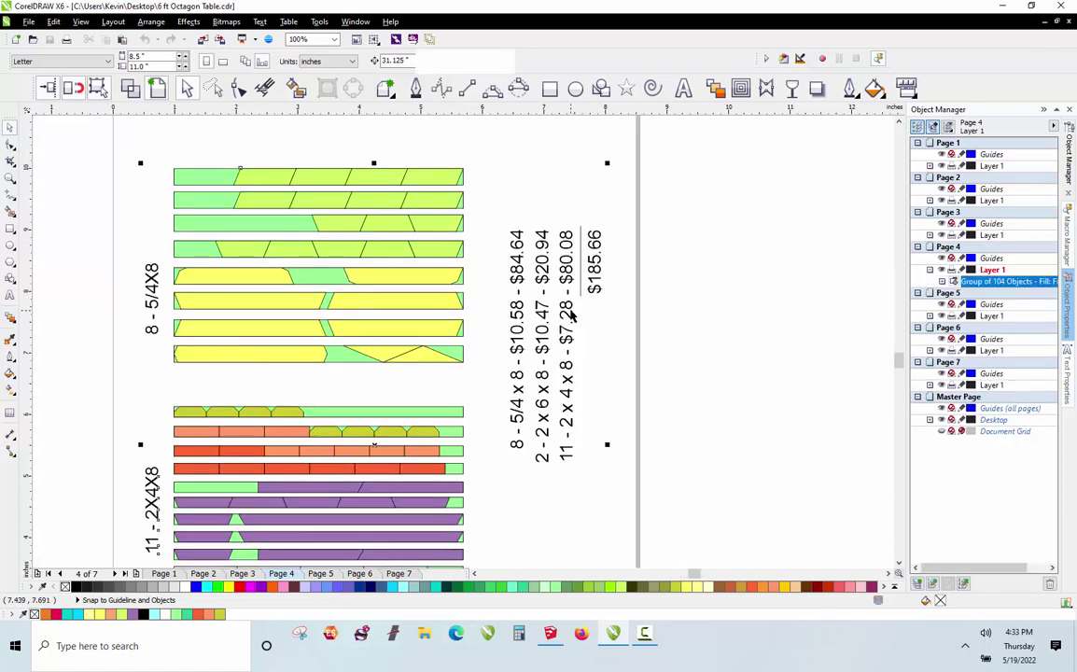
left_click(669, 345)
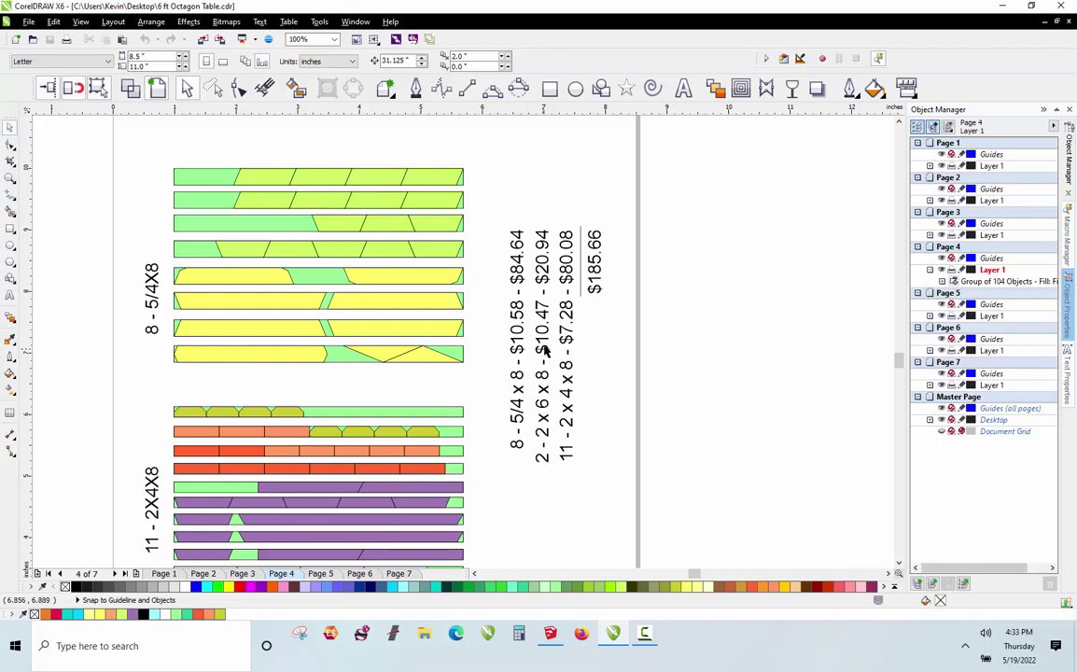
scroll(524, 373, "down", 2)
scroll(524, 374, "up", 2)
scroll(524, 375, "down", 1)
scroll(520, 408, "up", 3)
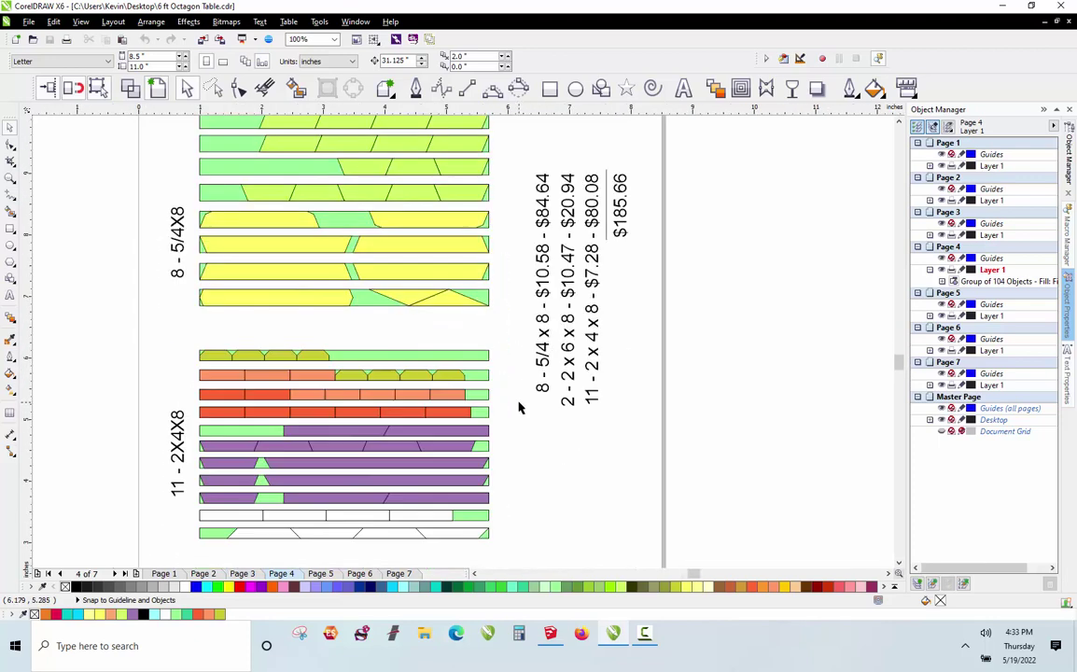
scroll(519, 408, "down", 2)
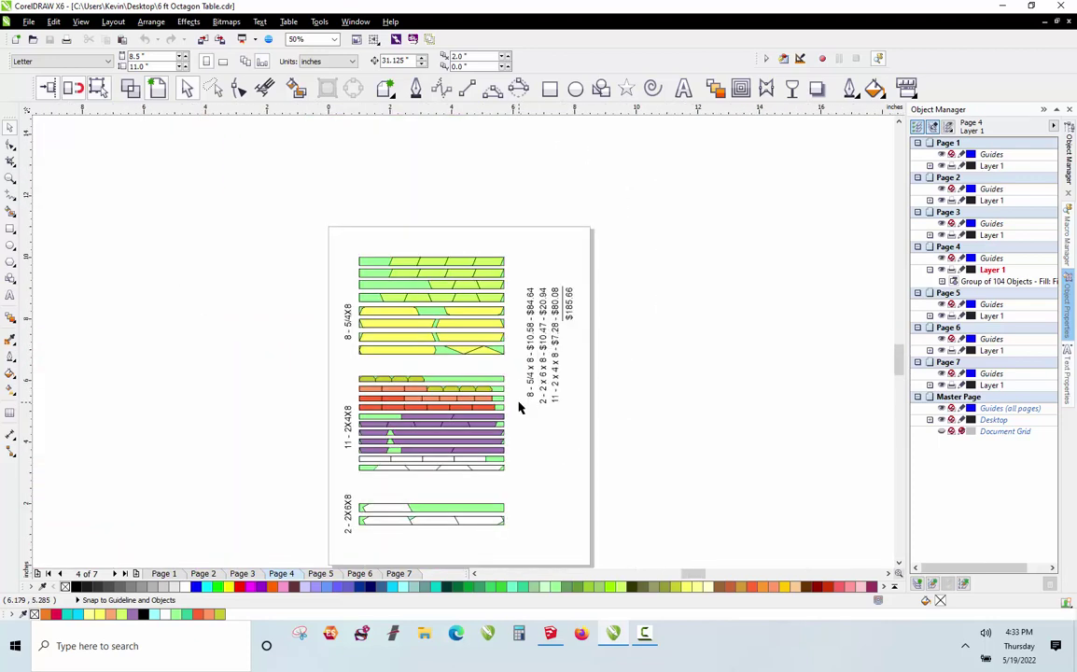
scroll(520, 408, "up", 1)
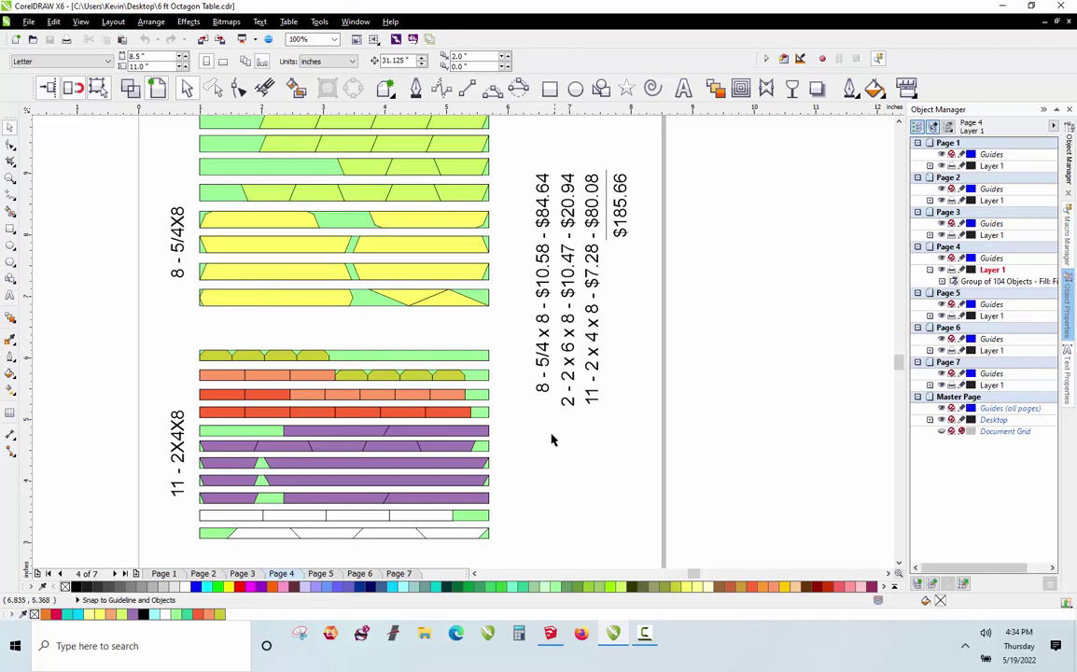
key("alt+Tab")
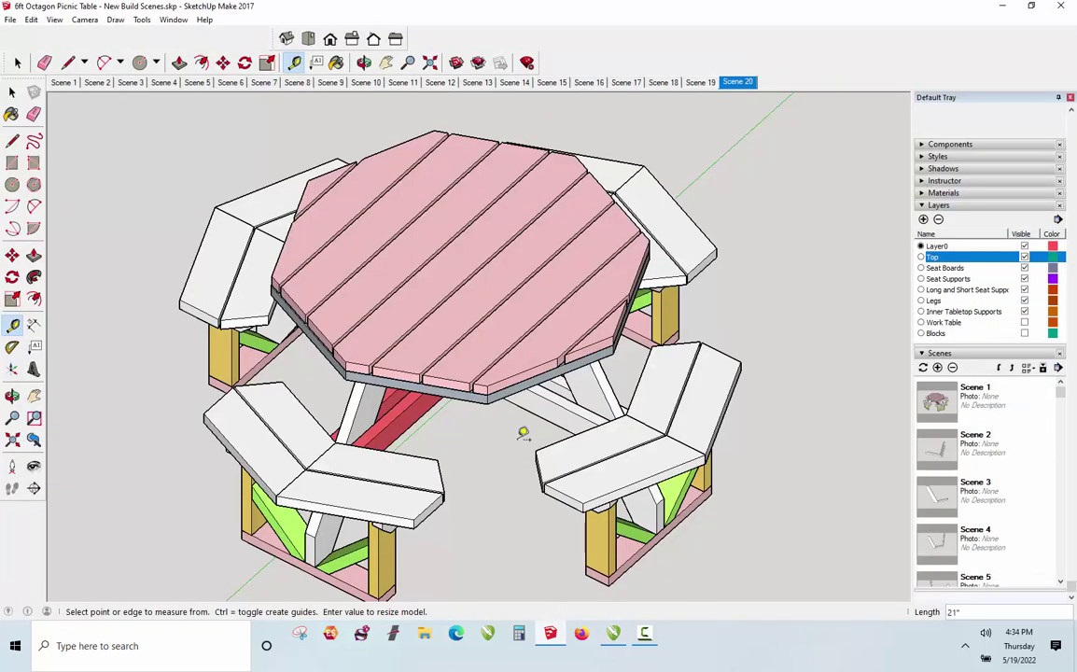
- Show Scene 1 with the complete picnic table, followed by Scene 2 with the first leg and inner tabletop support
scroll(490, 440, "up", 2)
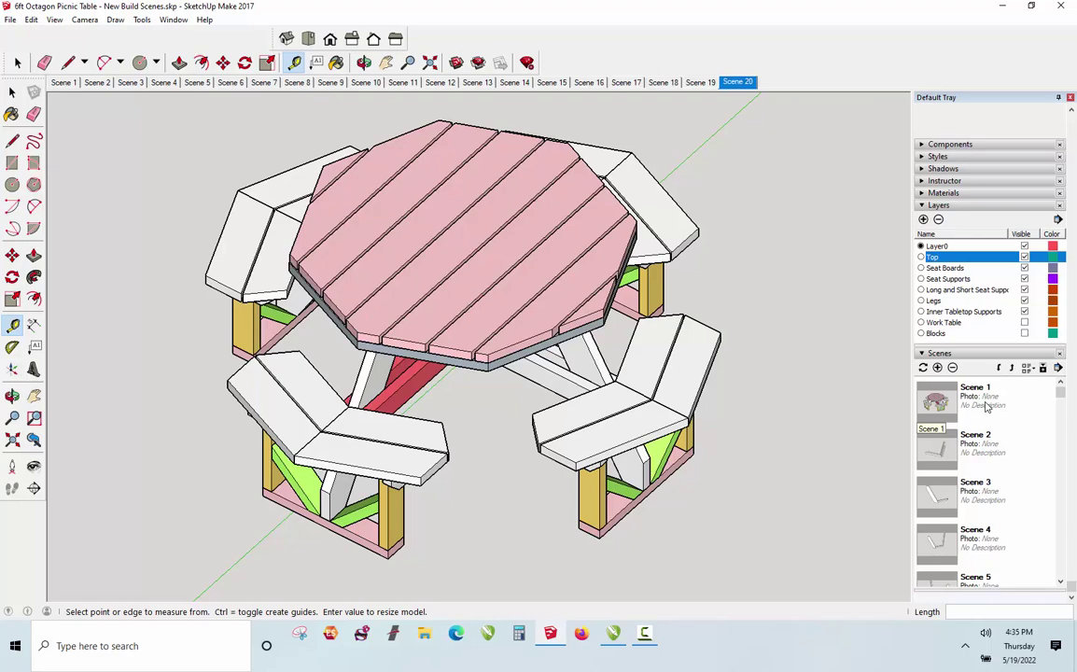
key("alt+Return")
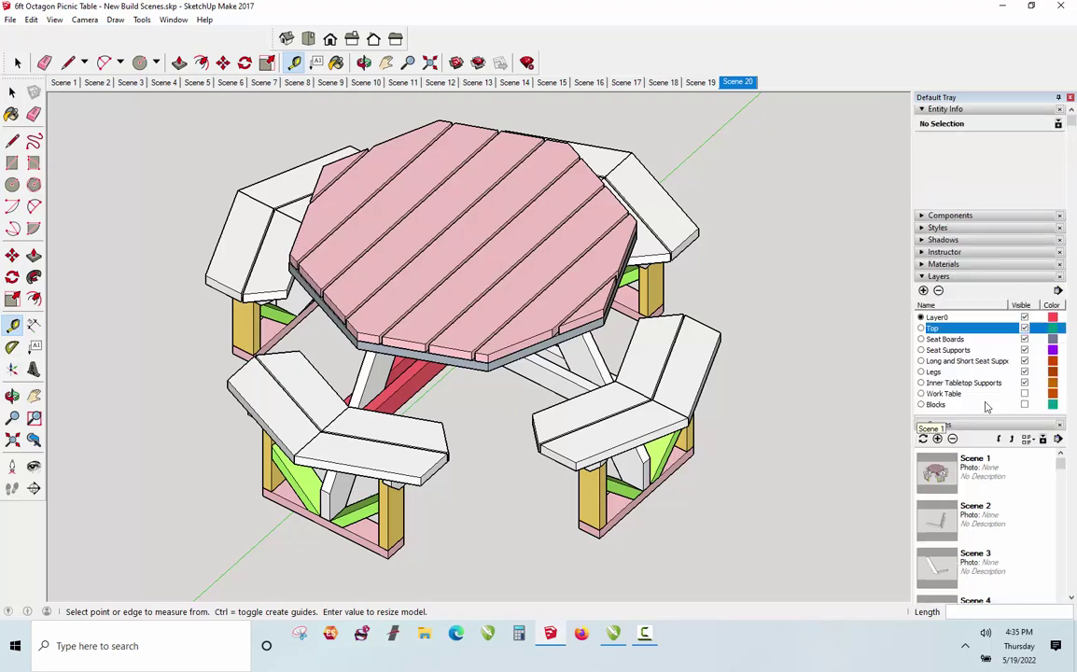
double_click(993, 478)
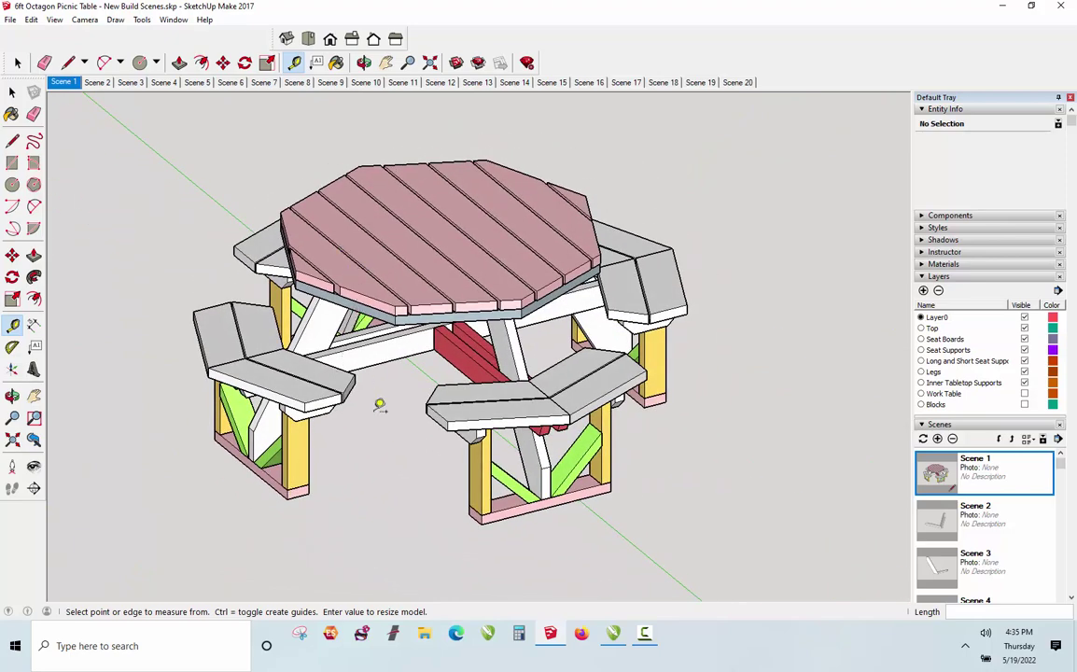
double_click(980, 518)
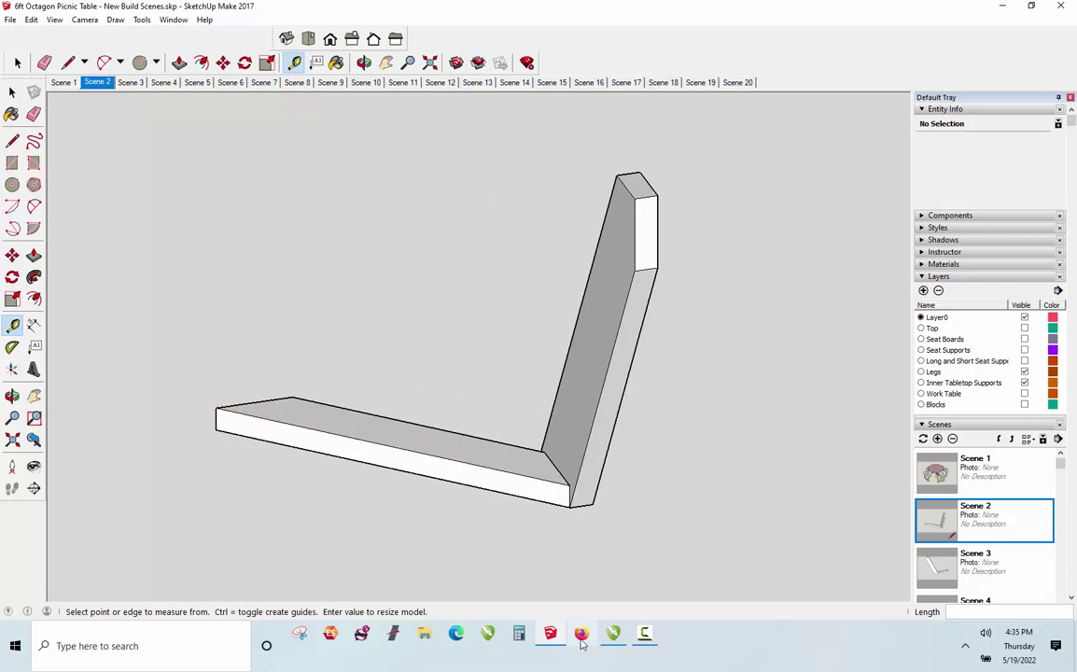
- Switch to the CorelDRAW plans, read the leg and inner support cuts on page 1, and return to the SketchUp model
left_click(613, 638)
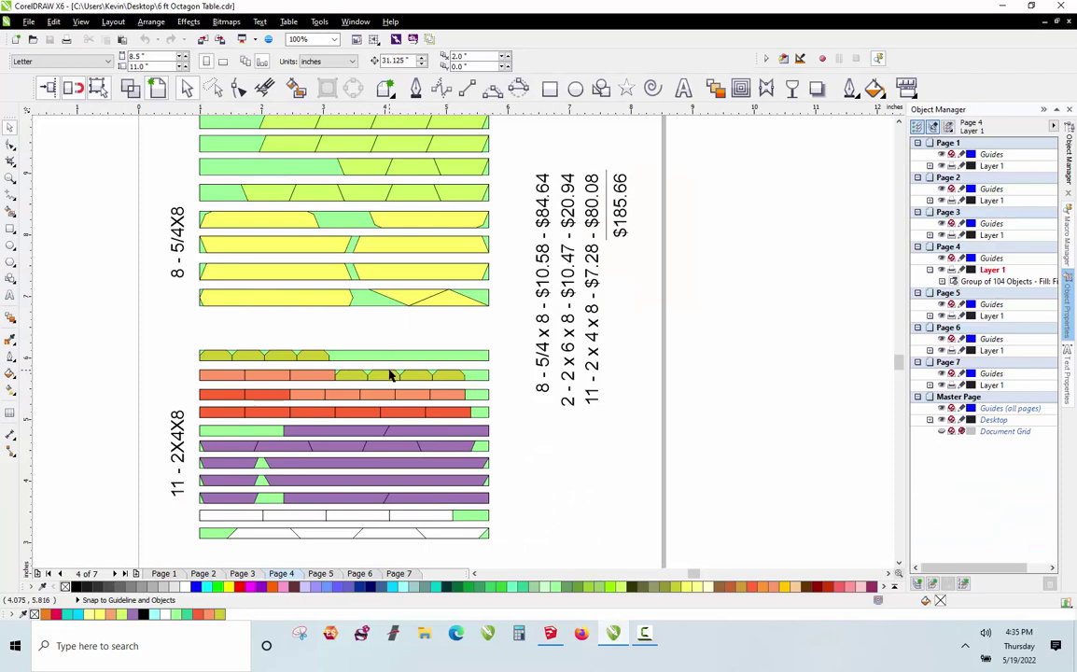
left_click(171, 573)
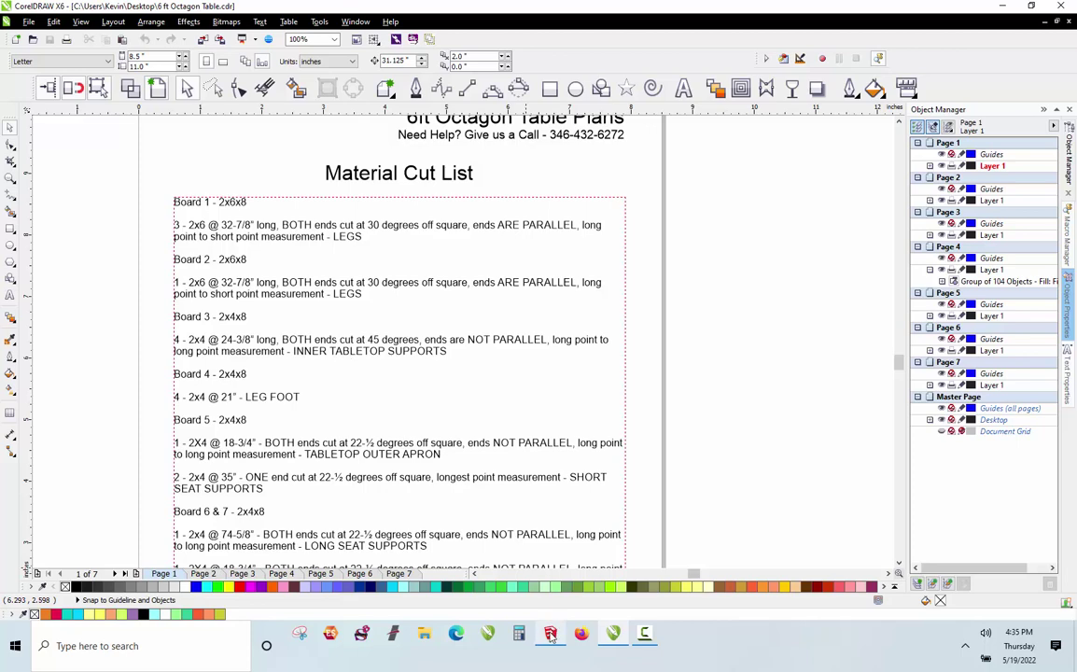
key("alt+Tab")
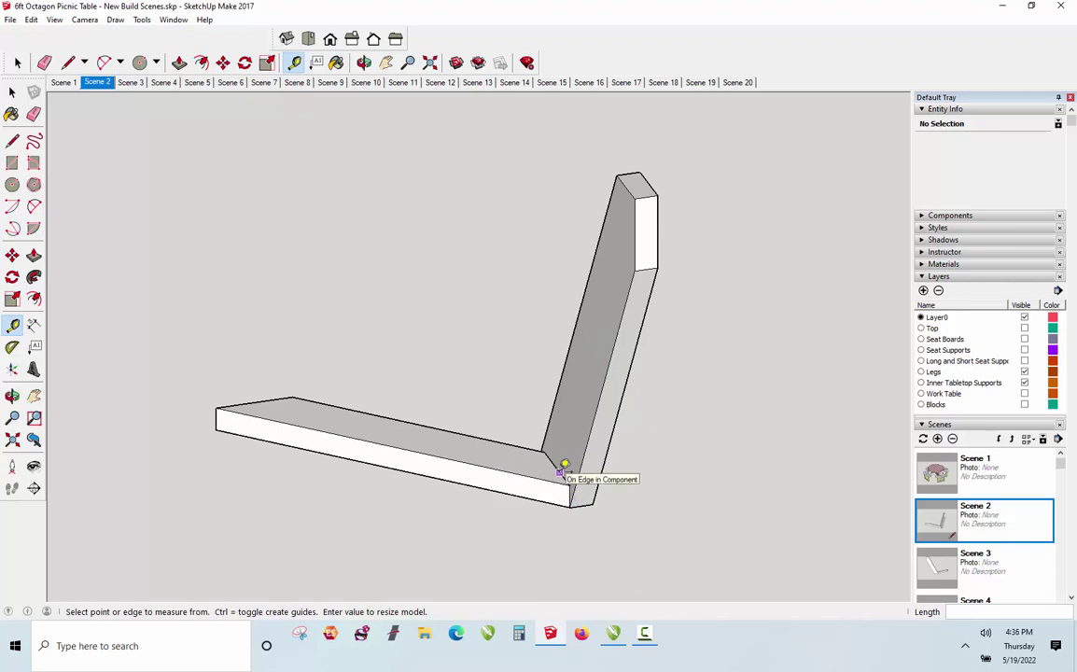
- Examine the joint between the leg and inner tabletop support, and advance the build sequence through Scene 3 to Scene 4
scroll(560, 464, "up", 2)
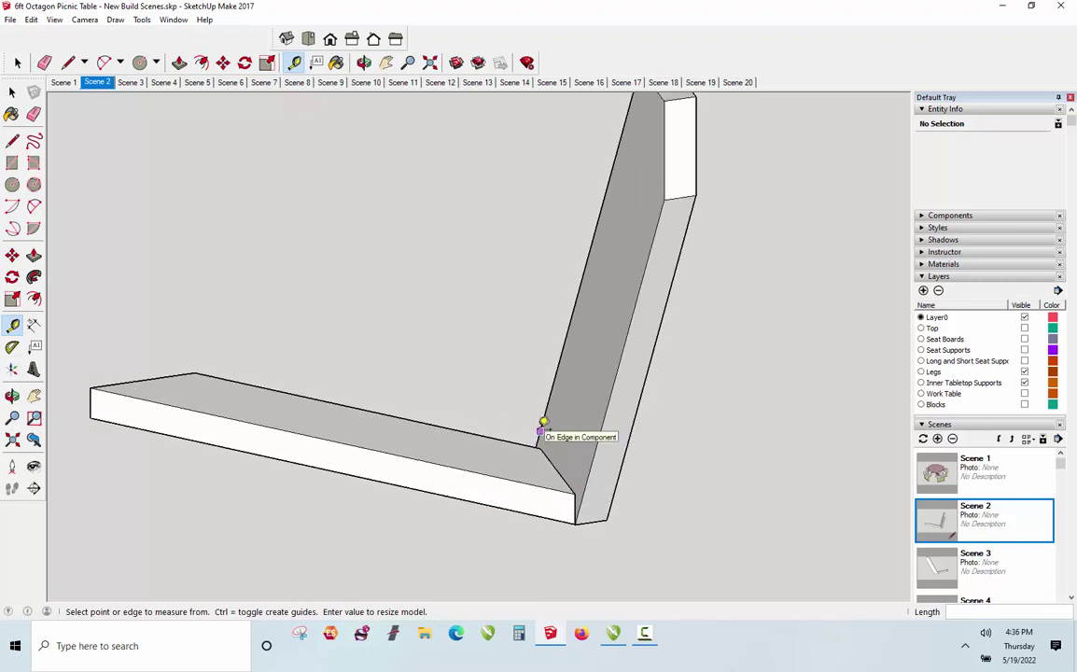
double_click(981, 564)
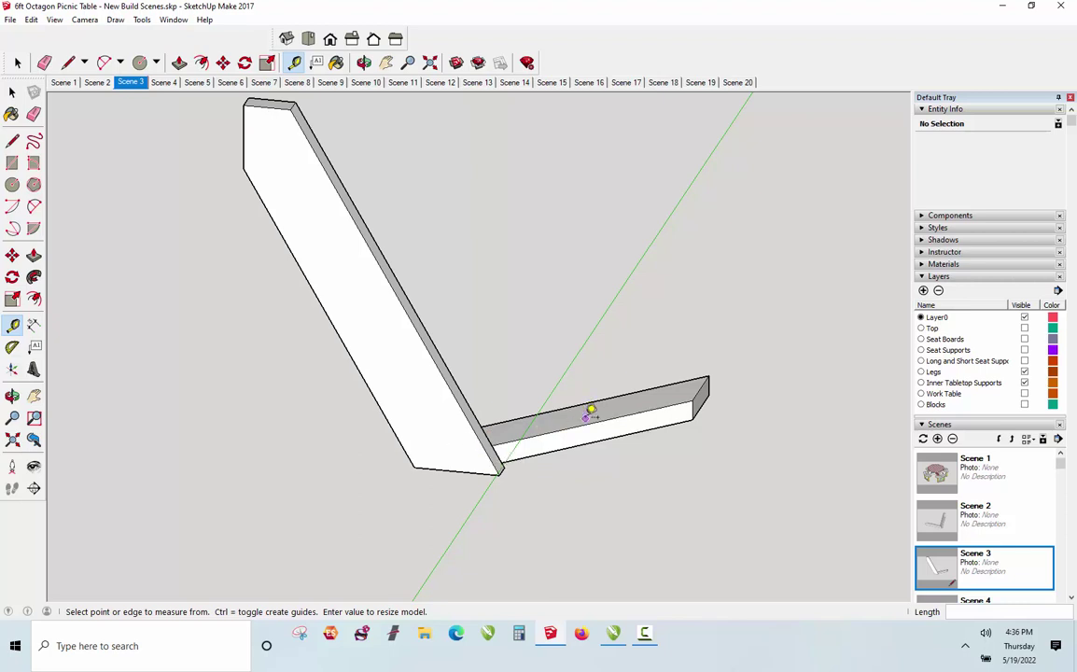
left_click(419, 459)
left_click(1072, 598)
left_click(1071, 598)
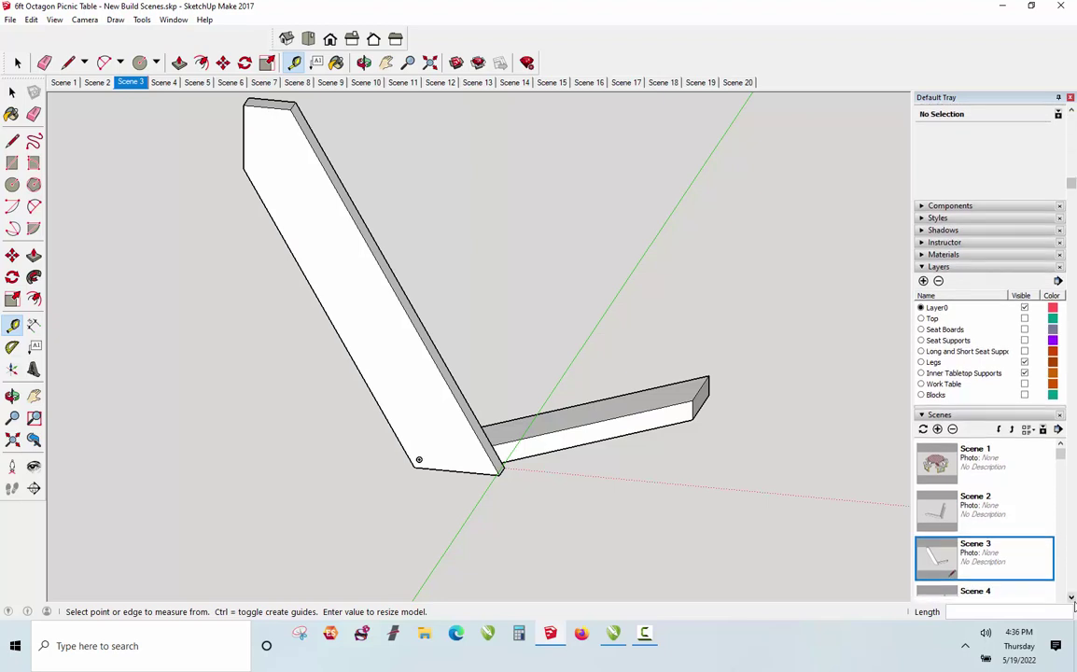
left_click(982, 588)
double_click(982, 587)
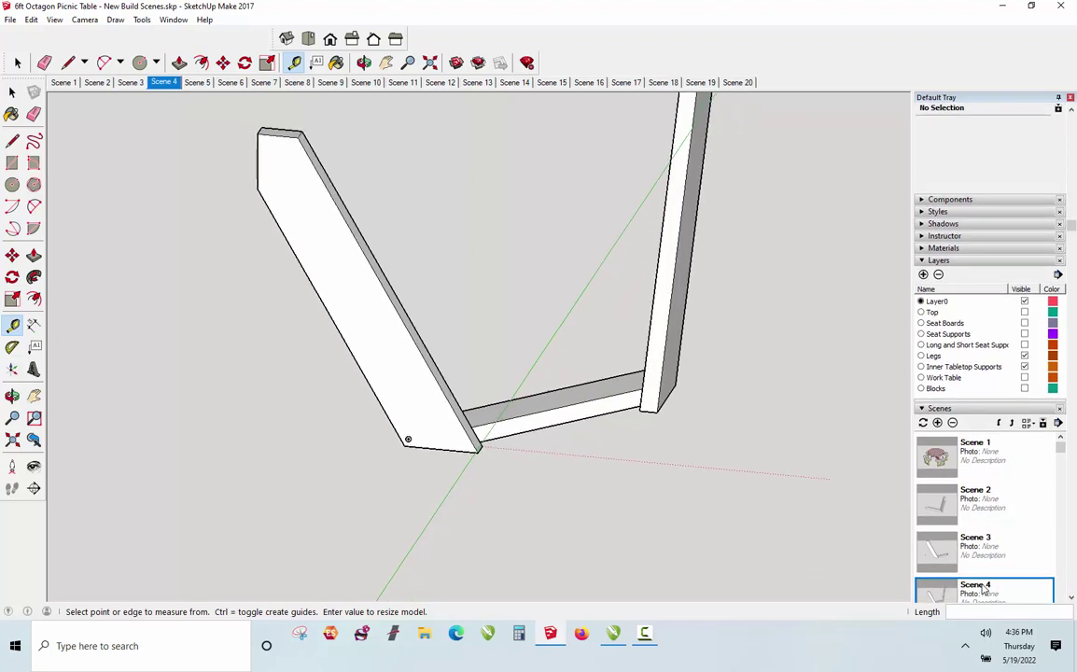
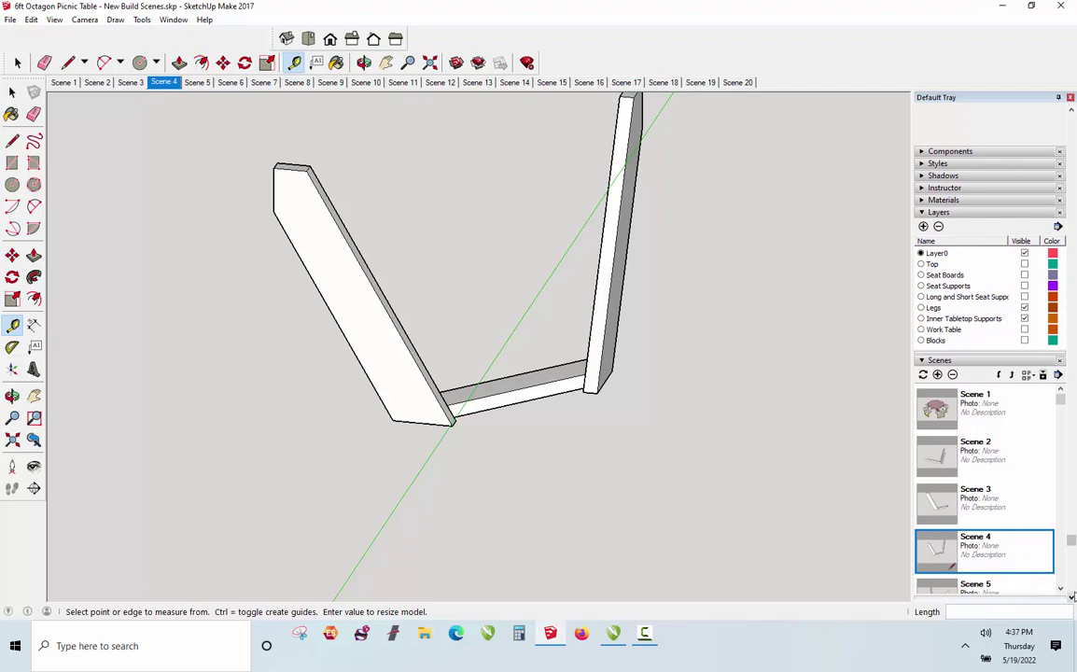
- Advance the build sequence through Scene 5 to Scene 6, showing all four legs with their inner supports
left_click(1071, 595)
left_click(1071, 595)
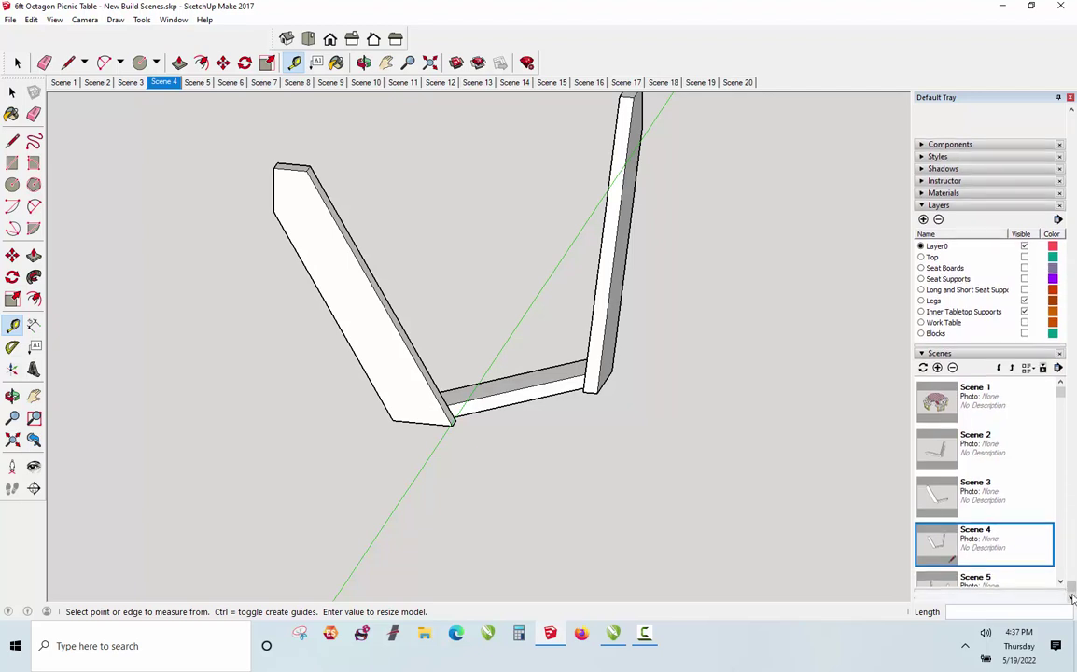
scroll(991, 535, "down", 3)
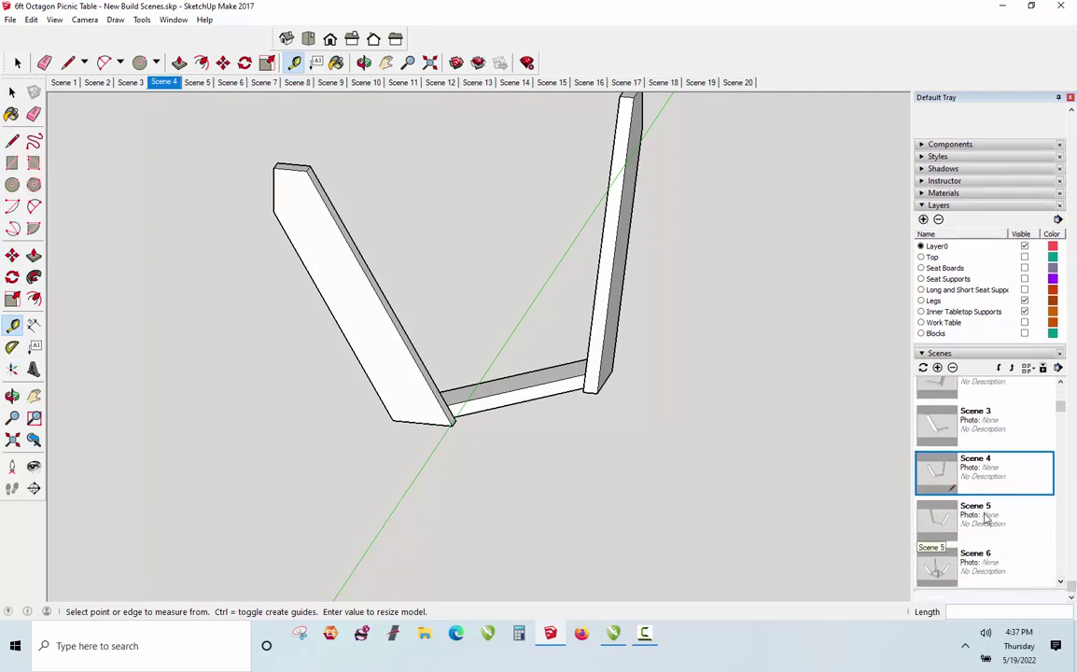
left_click(986, 519)
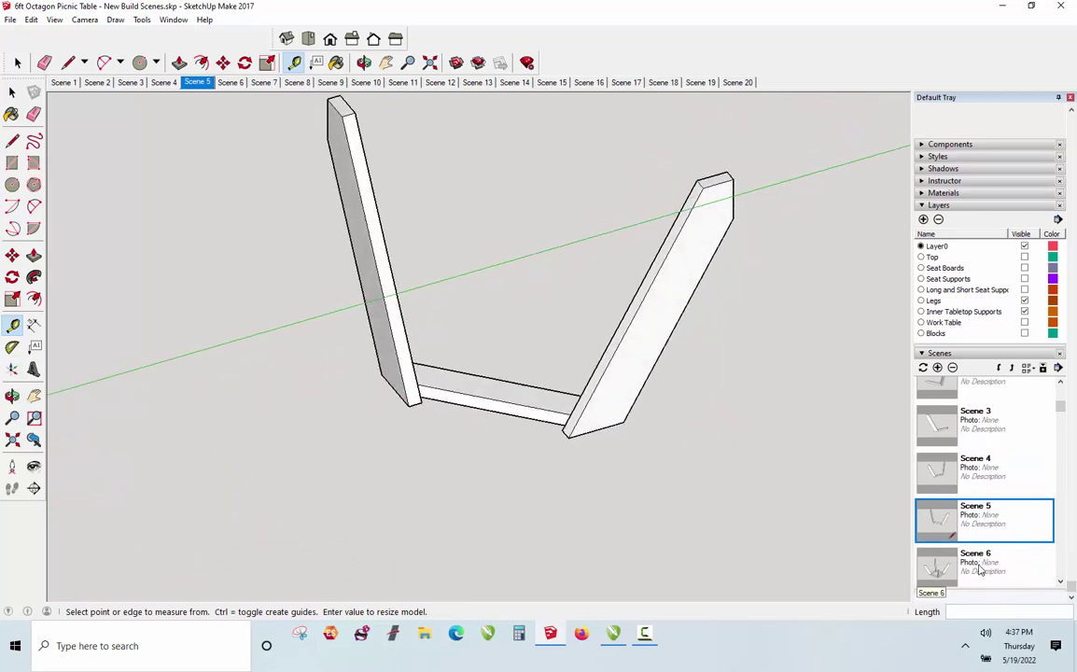
left_click(979, 567)
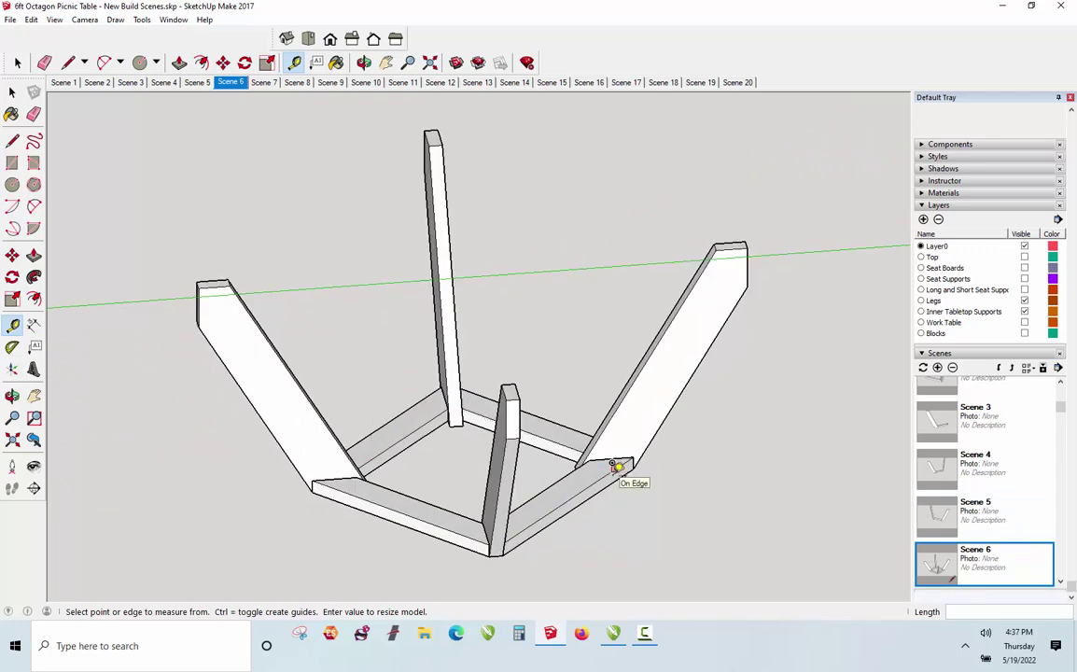
- Examine the corner joints between the four legs and the inner tabletop supports from several angles in Scene 6
scroll(616, 466, "up", 6)
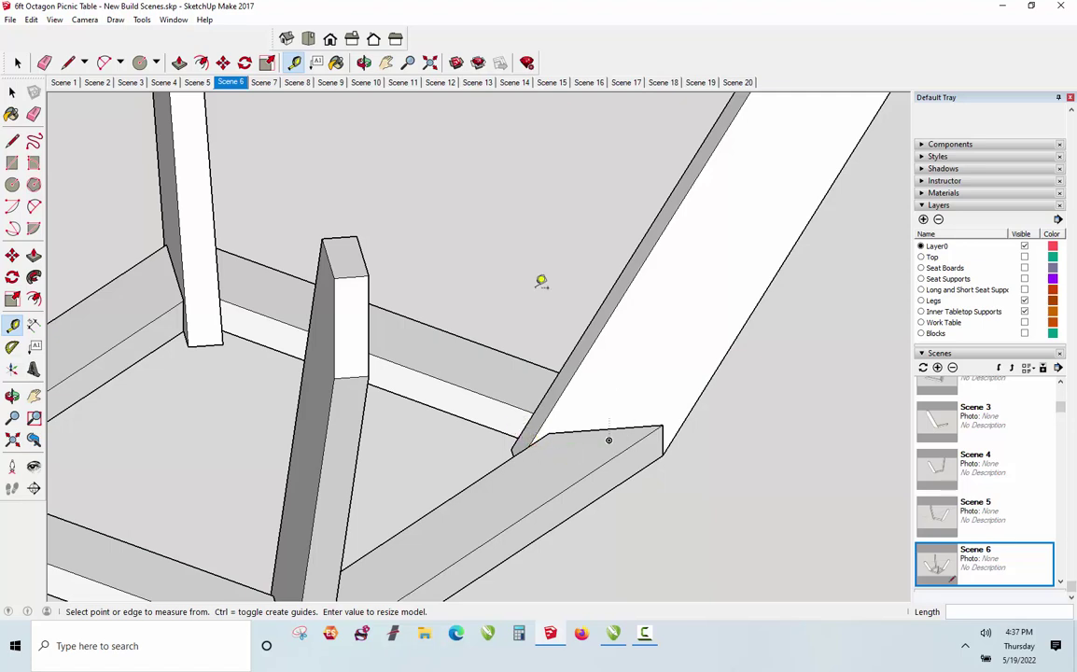
left_click(363, 63)
left_click_drag(369, 410, 291, 422)
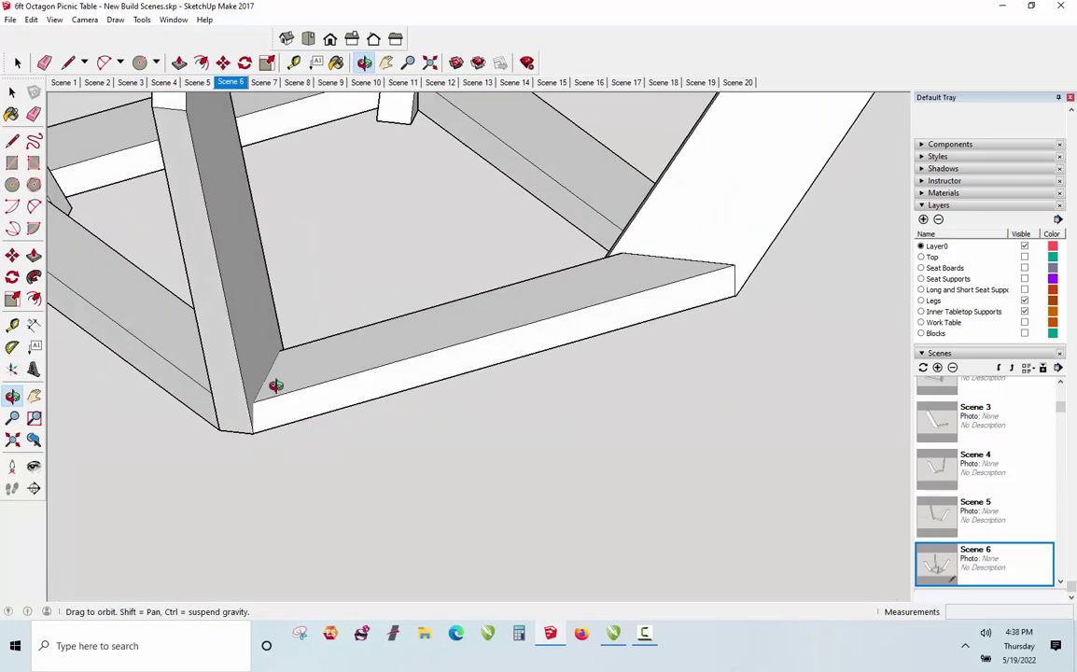
left_click_drag(317, 378, 320, 323)
left_click_drag(166, 286, 124, 206)
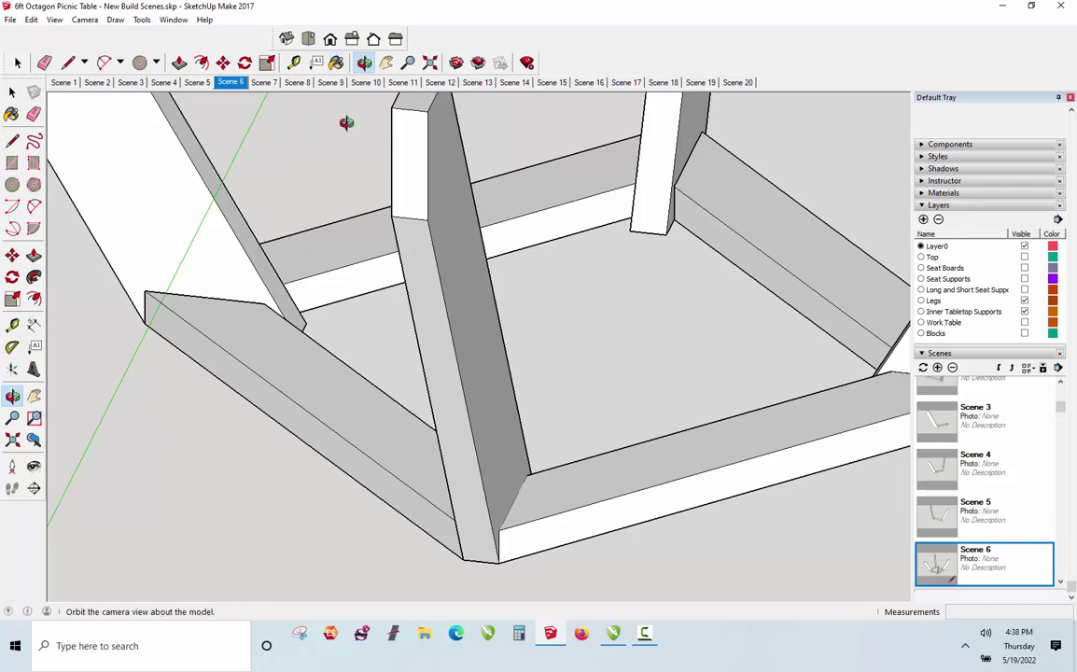
left_click_drag(348, 120, 638, 413)
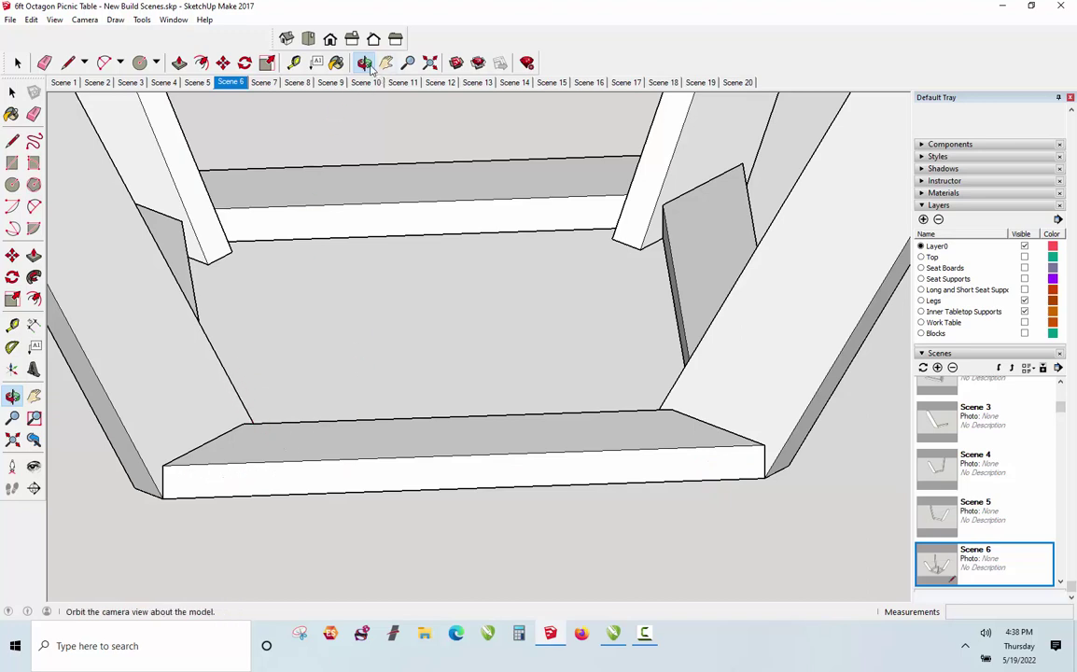
left_click_drag(439, 270, 695, 308)
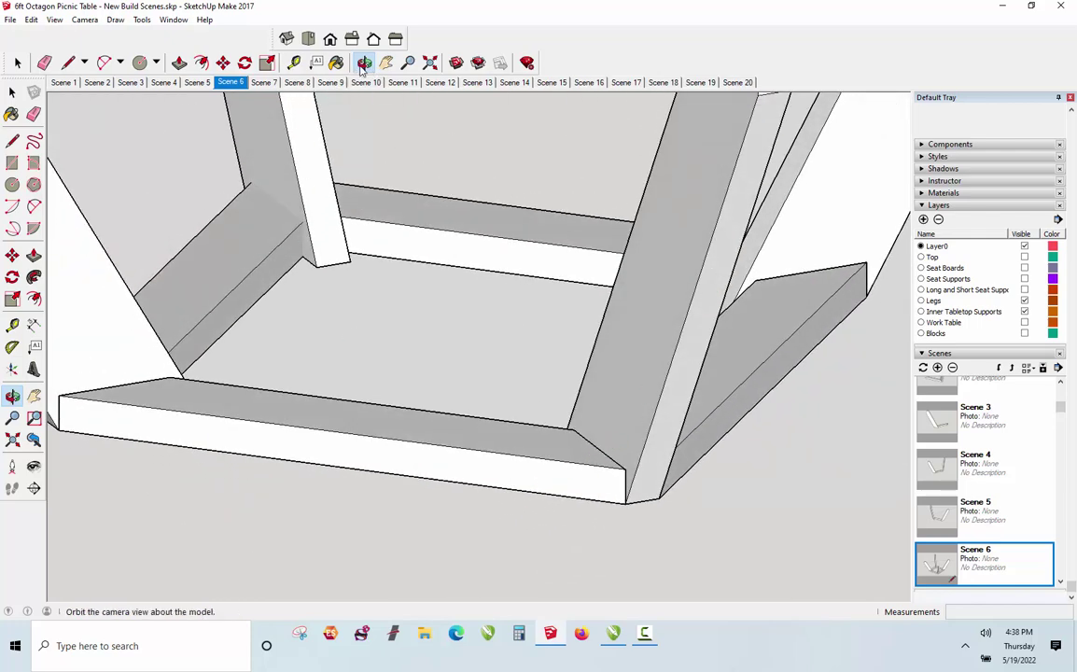
left_click_drag(434, 325, 296, 355)
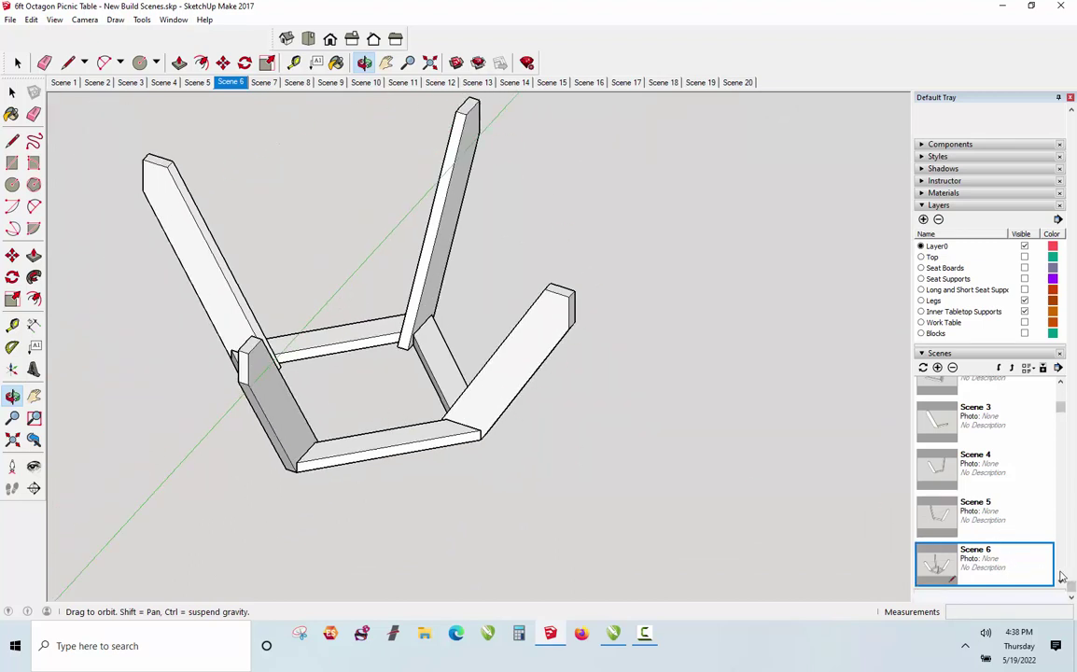
- Show Scene 7 and examine how the orange blocks stand against the legs and inner supports
scroll(1061, 582, "down", 3)
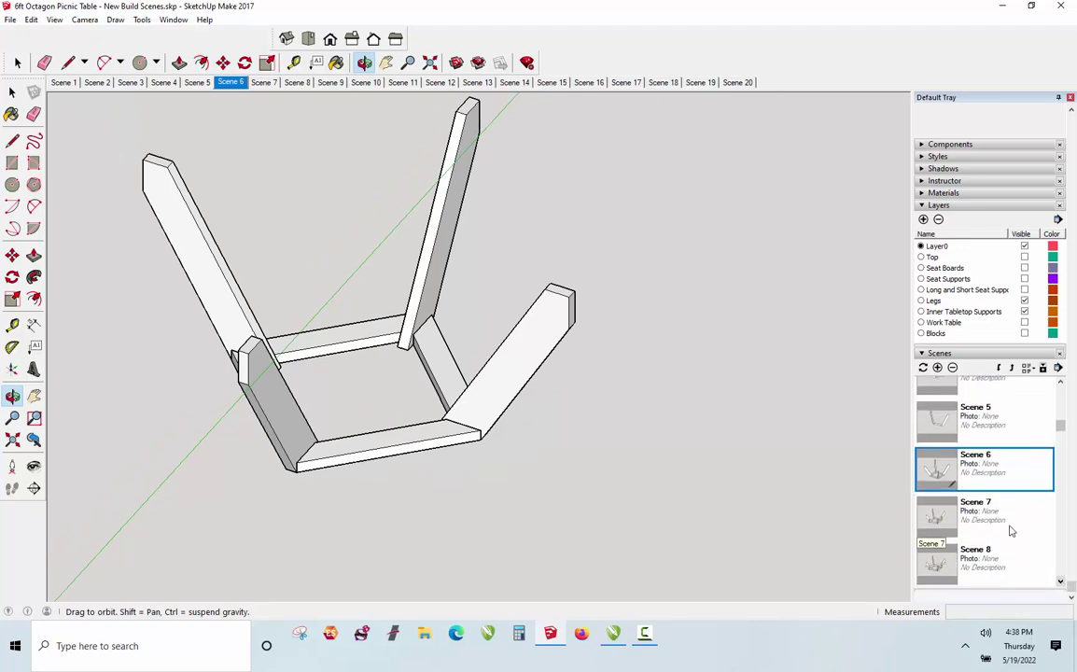
left_click(984, 520)
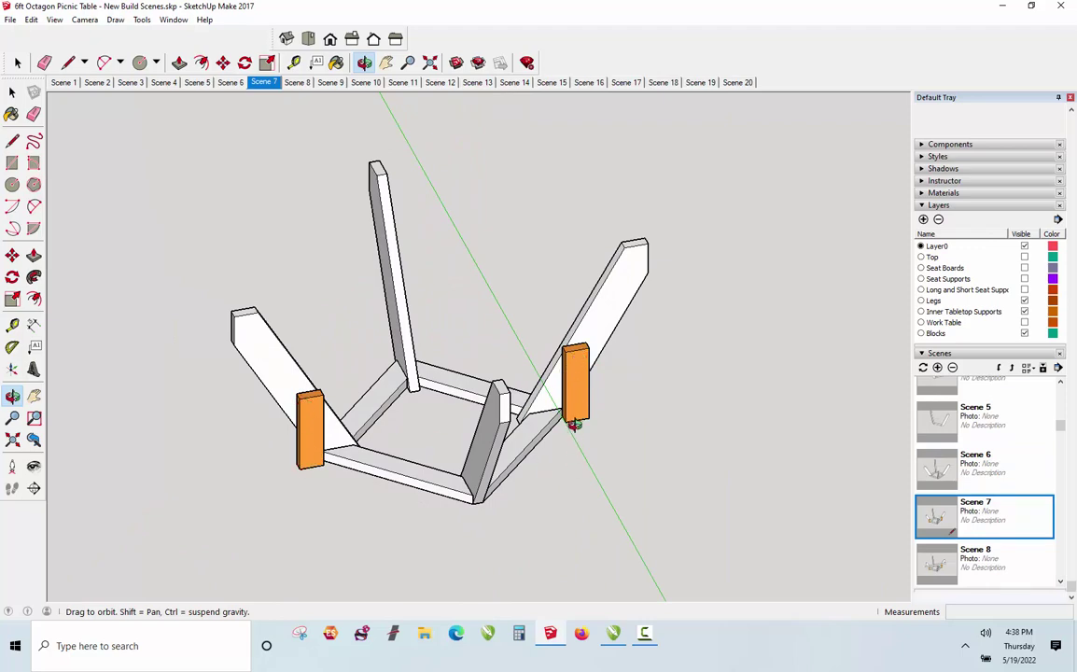
scroll(575, 425, "up", 5)
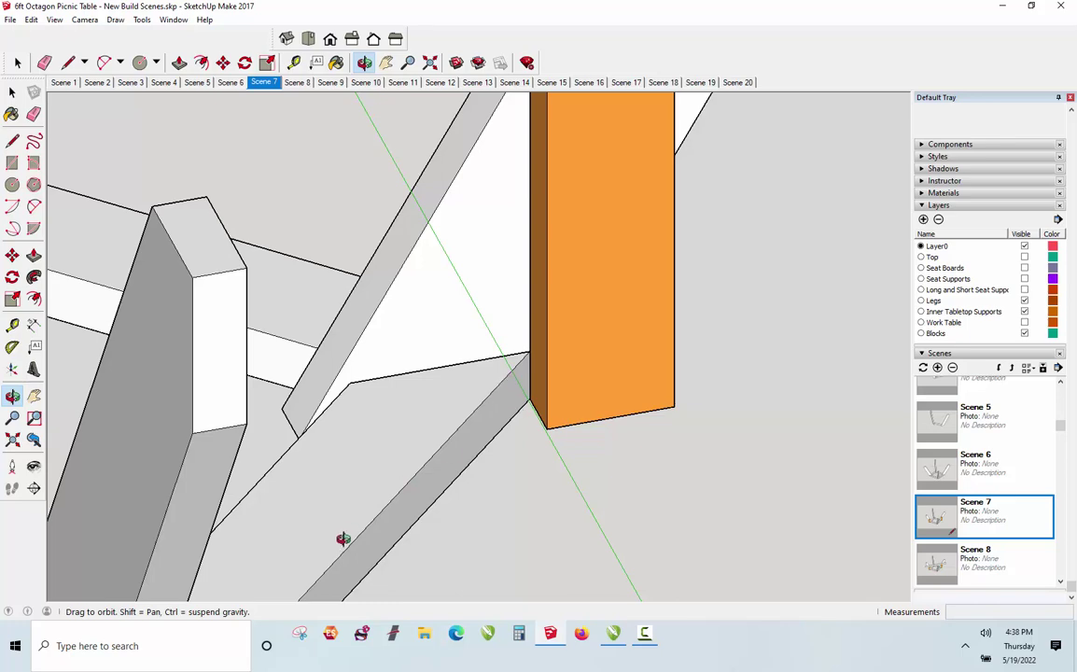
scroll(528, 400, "down", 8)
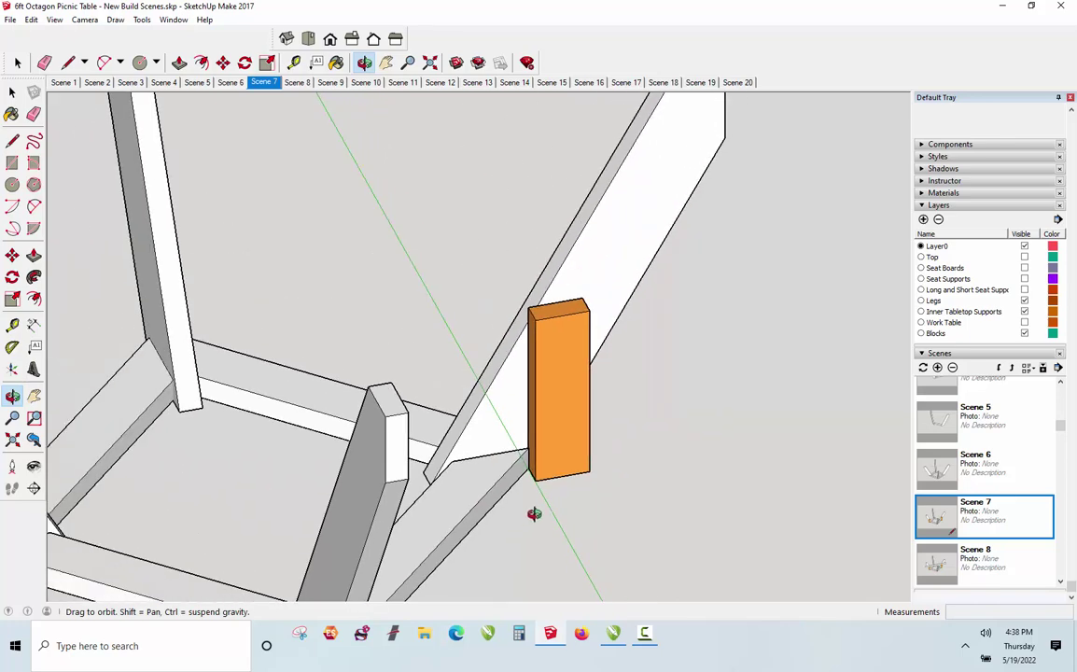
scroll(568, 443, "up", 2)
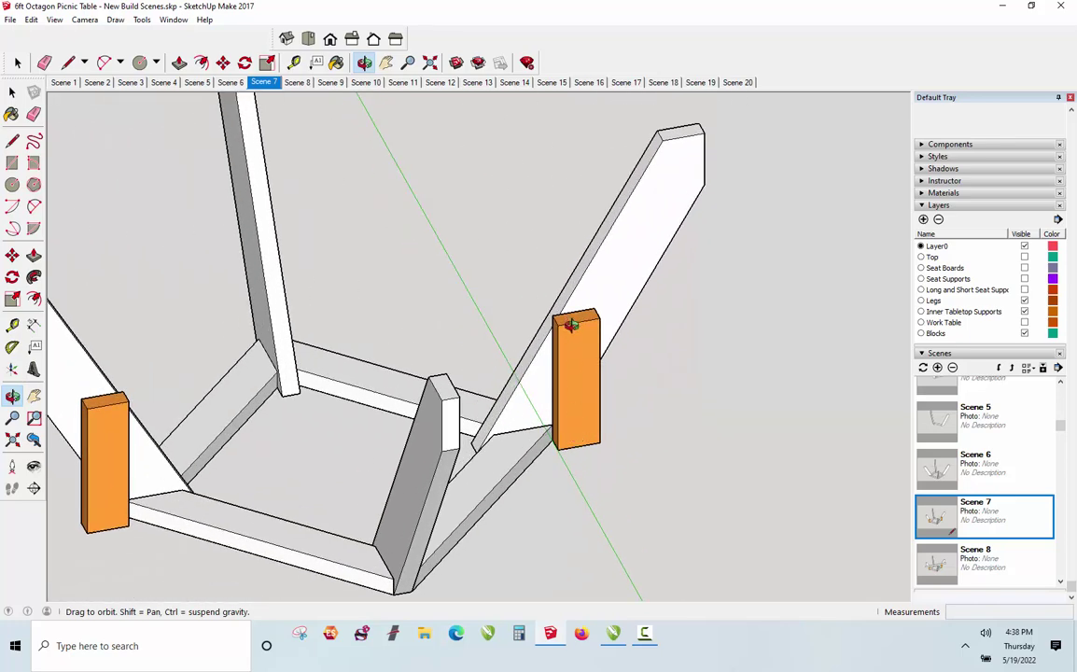
scroll(567, 393, "down", 1)
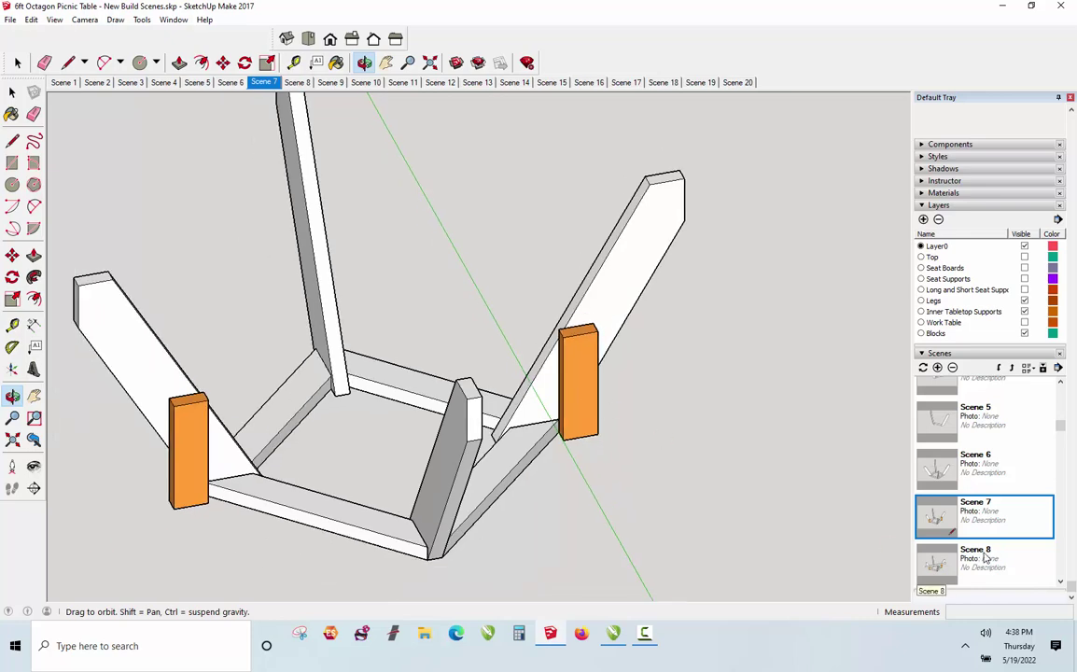
- Show Scene 8 and measure the long seat support from end to end along its lower edge
left_click(985, 557)
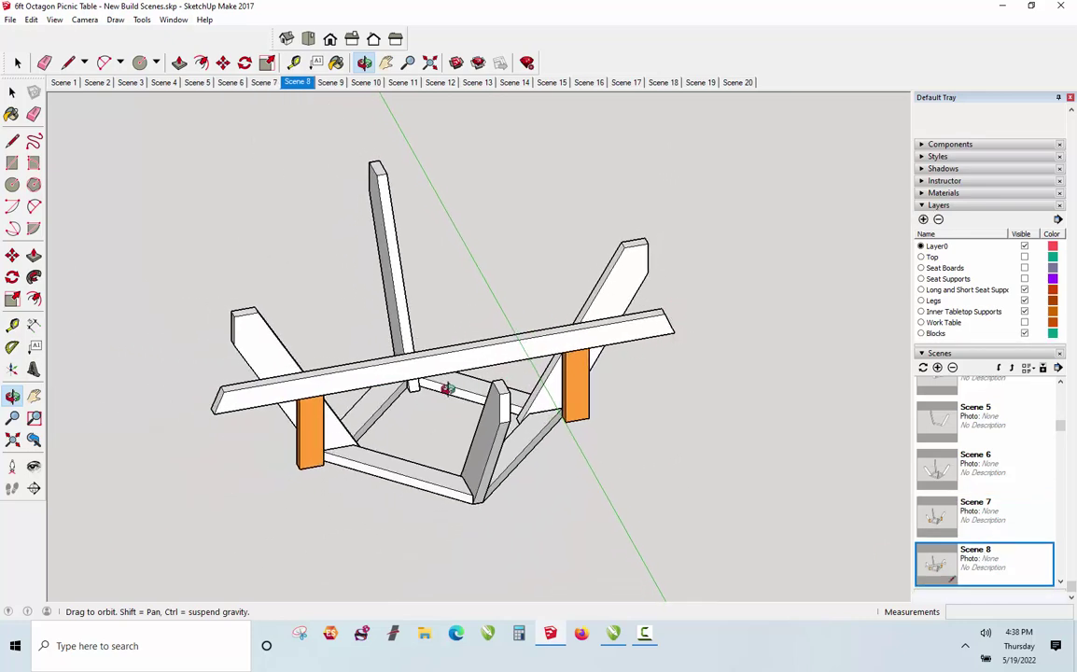
key("t")
left_click(217, 408)
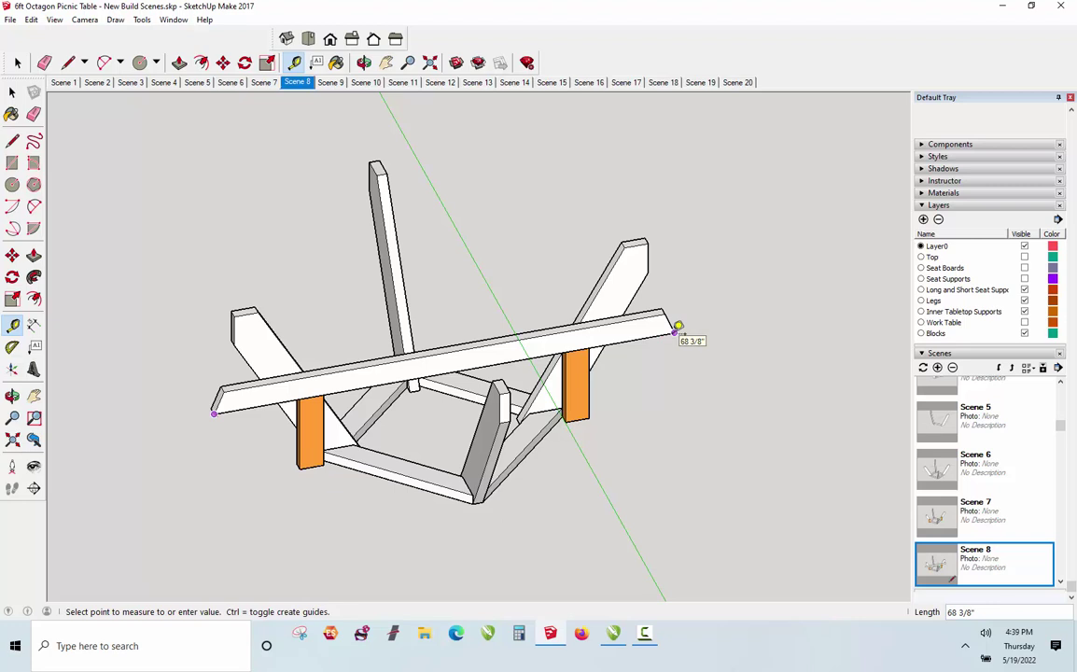
left_click(675, 329)
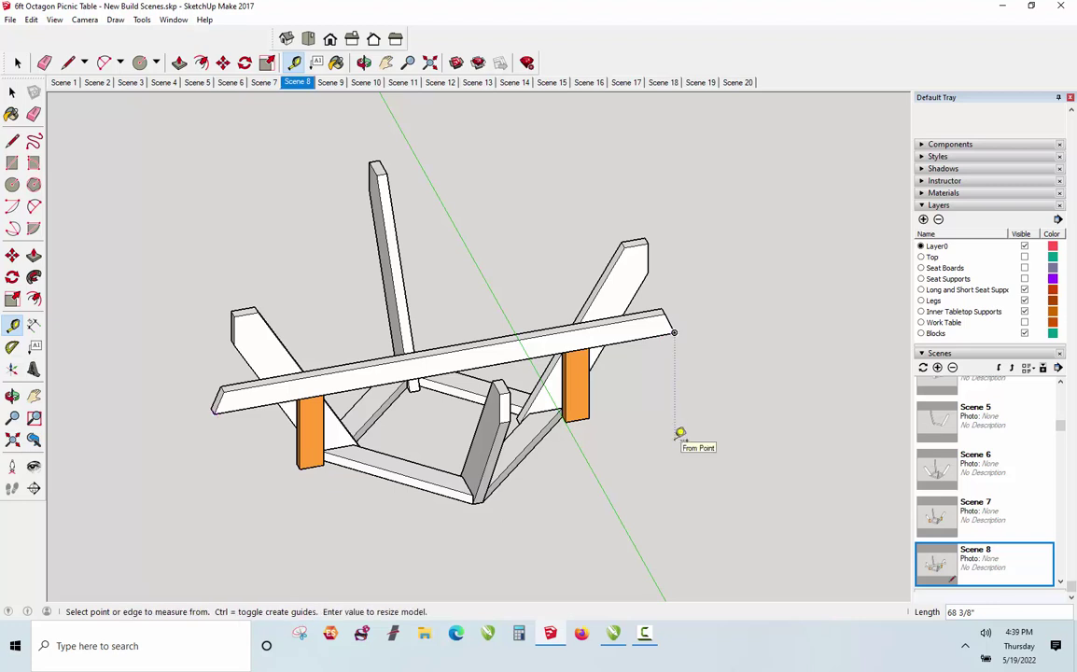
key("space")
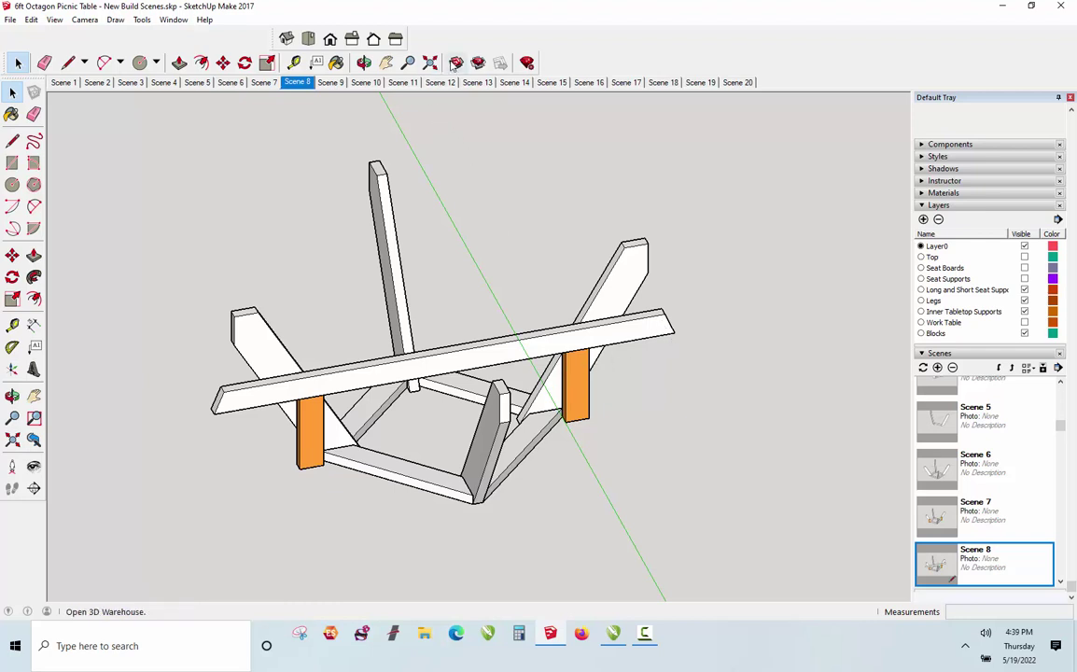
- Measure along the long seat support's lower edge from the outer edge of the leg to the support's nearest end
left_click(364, 62)
left_click_drag(337, 288, 687, 364)
key("space")
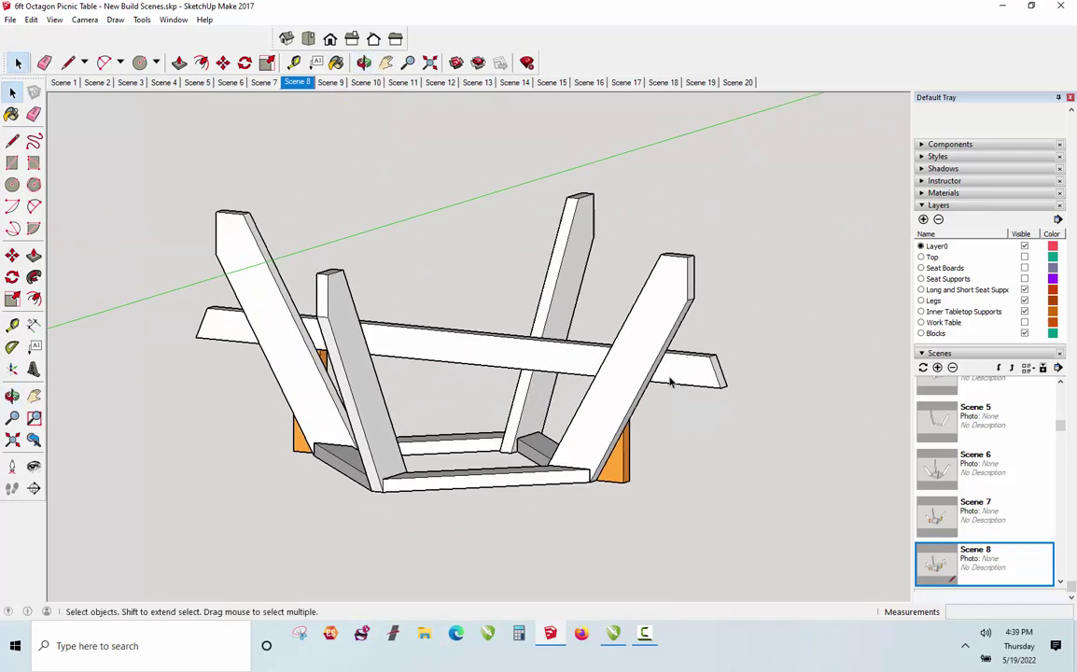
key("t")
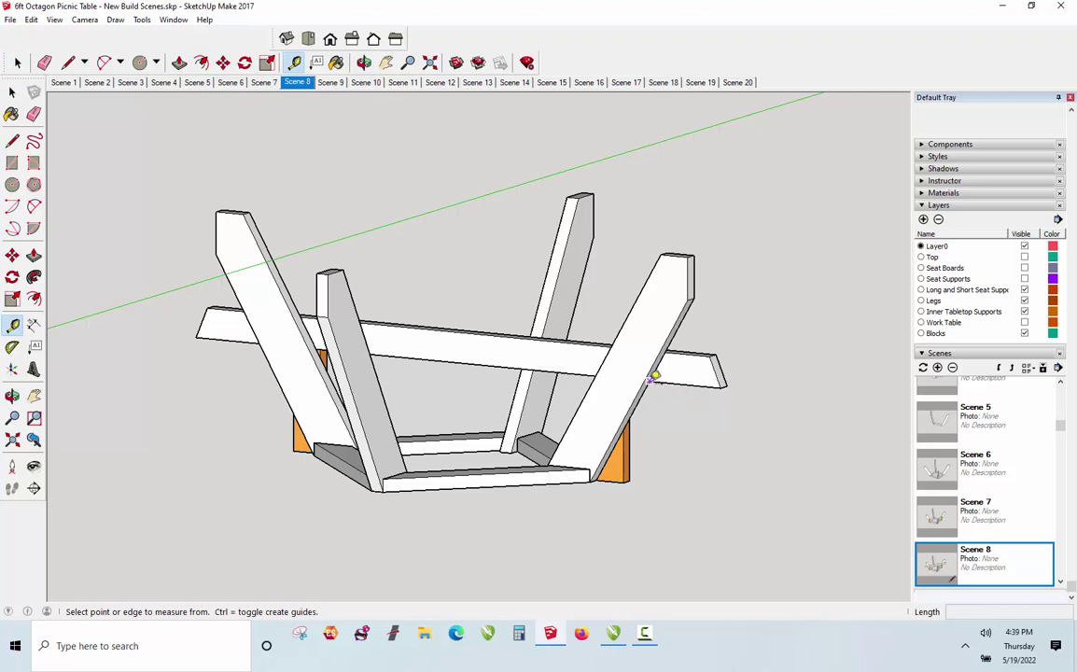
left_click(649, 381)
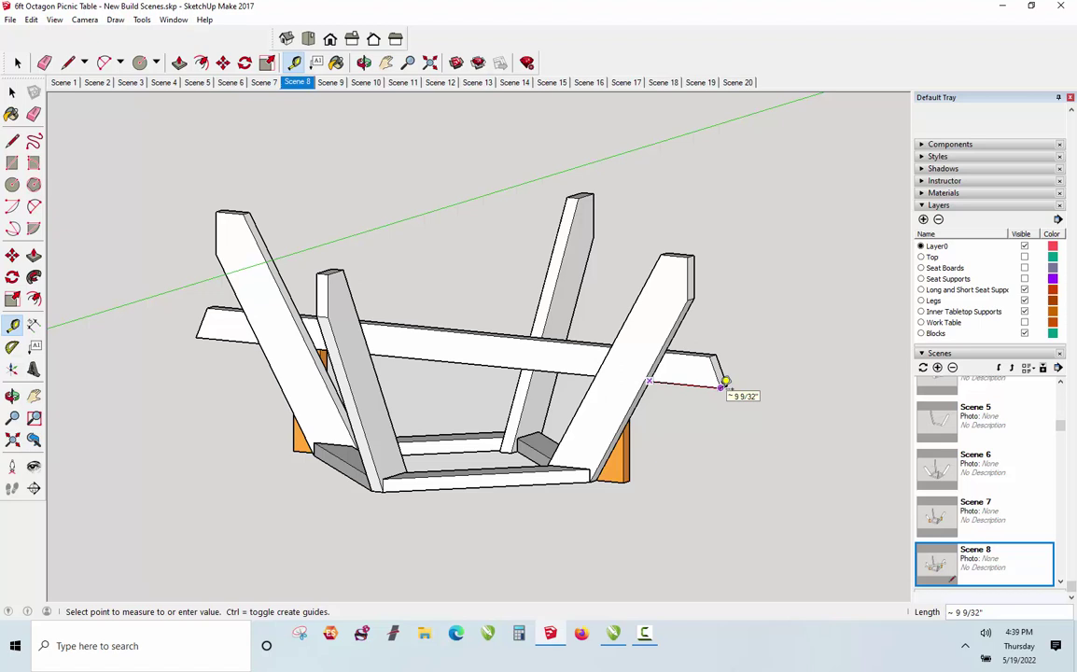
left_click(724, 381)
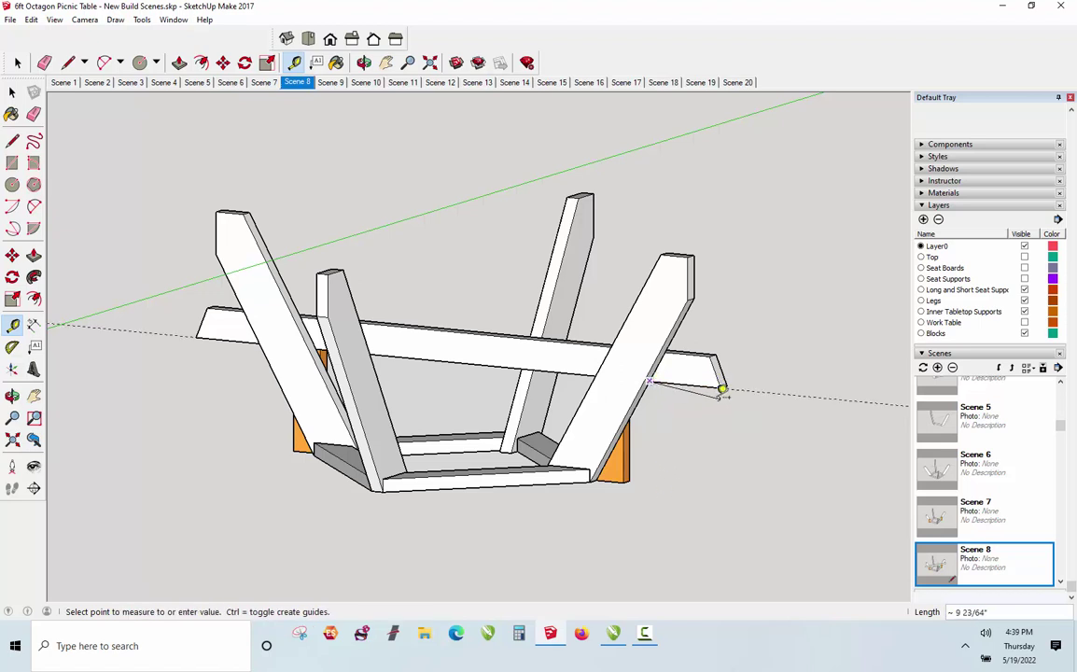
- Measure the long seat support's overhang past the leg at its opposite end, and inspect how it rests on both orange blocks
left_click(364, 62)
left_click_drag(372, 101, 356, 392)
key("space")
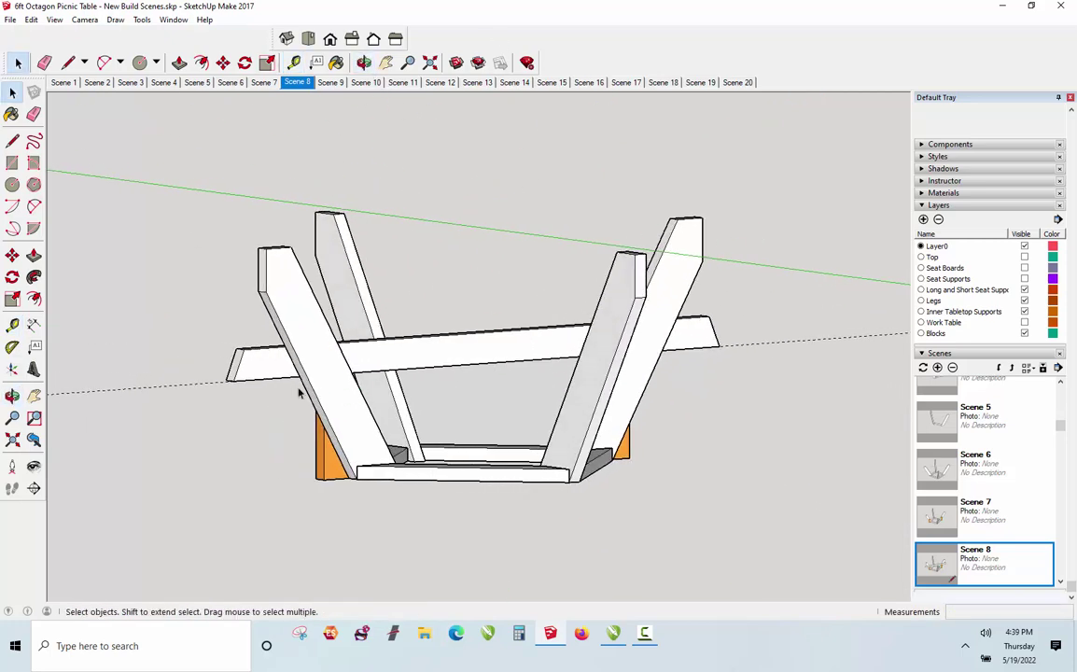
key("t")
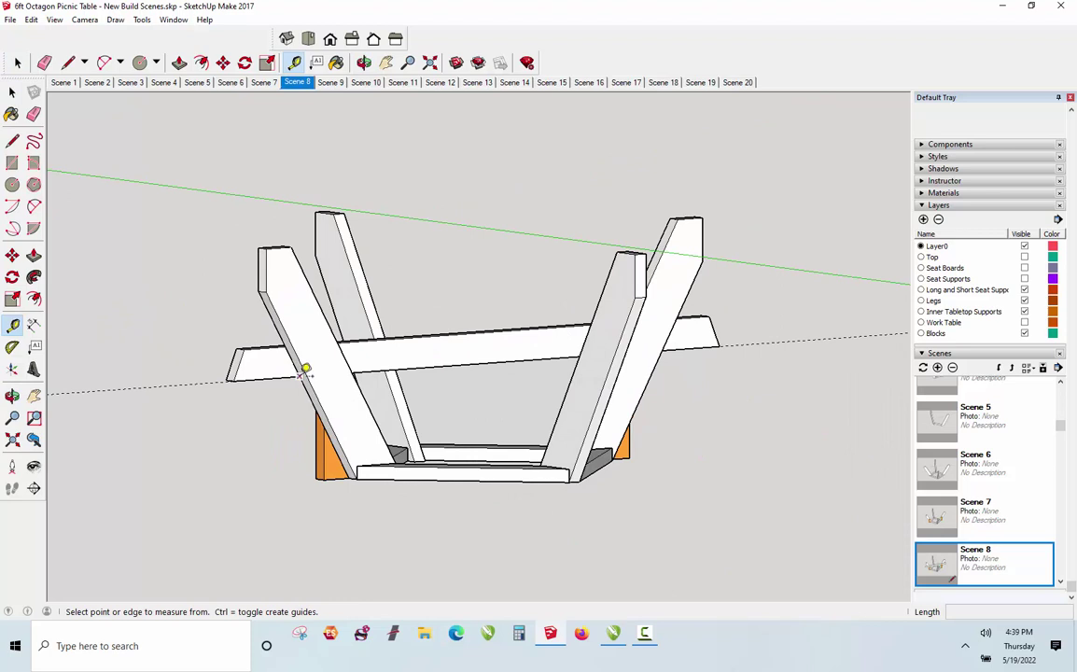
left_click(306, 370)
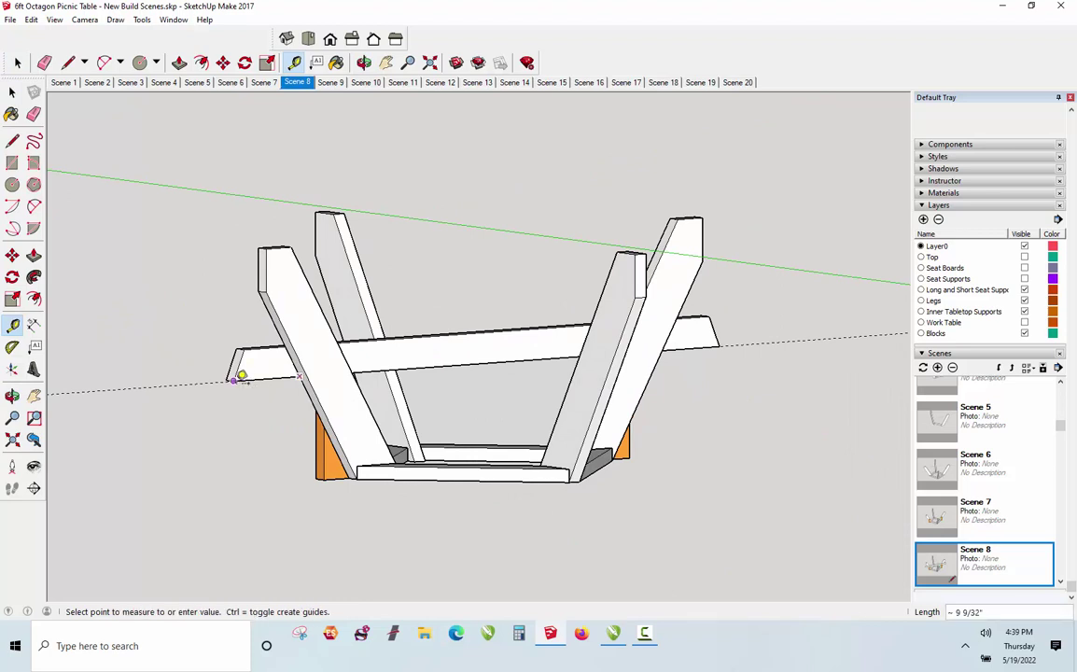
left_click(241, 375)
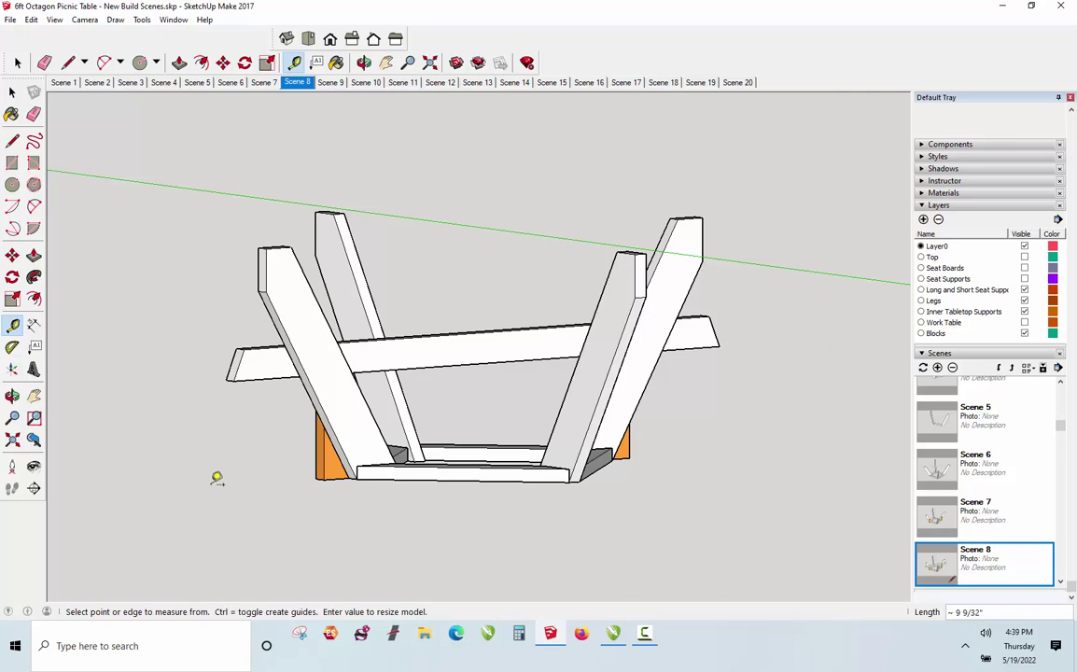
left_click(364, 63)
left_click_drag(274, 424, 474, 355)
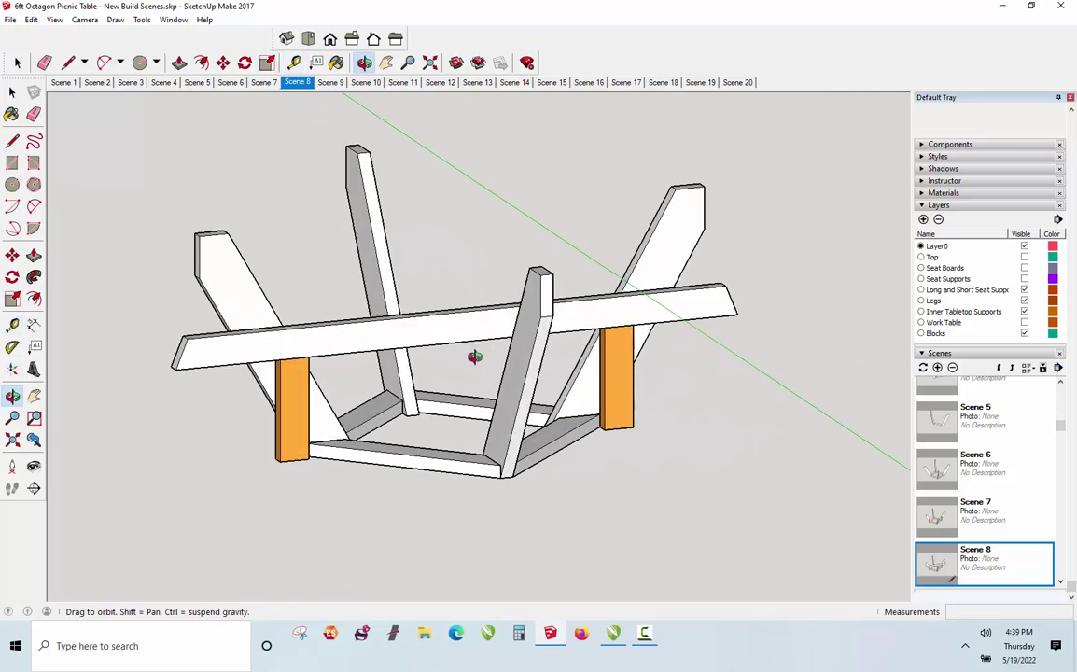
key("space")
middle_click_drag(471, 366, 353, 274)
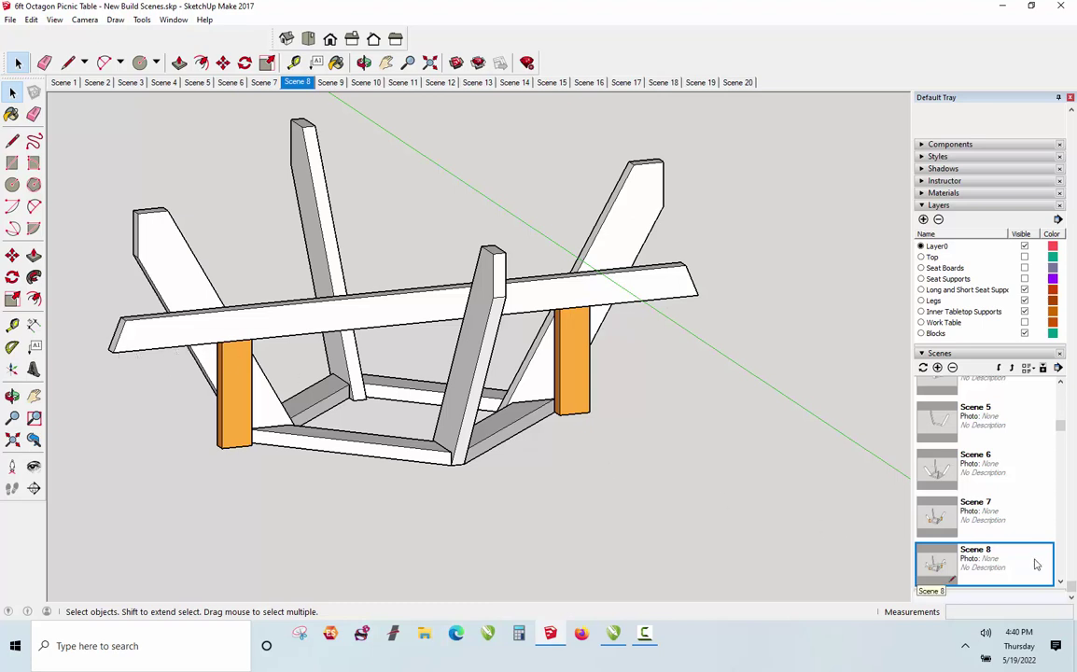
- Show Scene 9, measure the red short seat support's overhang past the leg, and examine its joint with the long support
left_click(1059, 581)
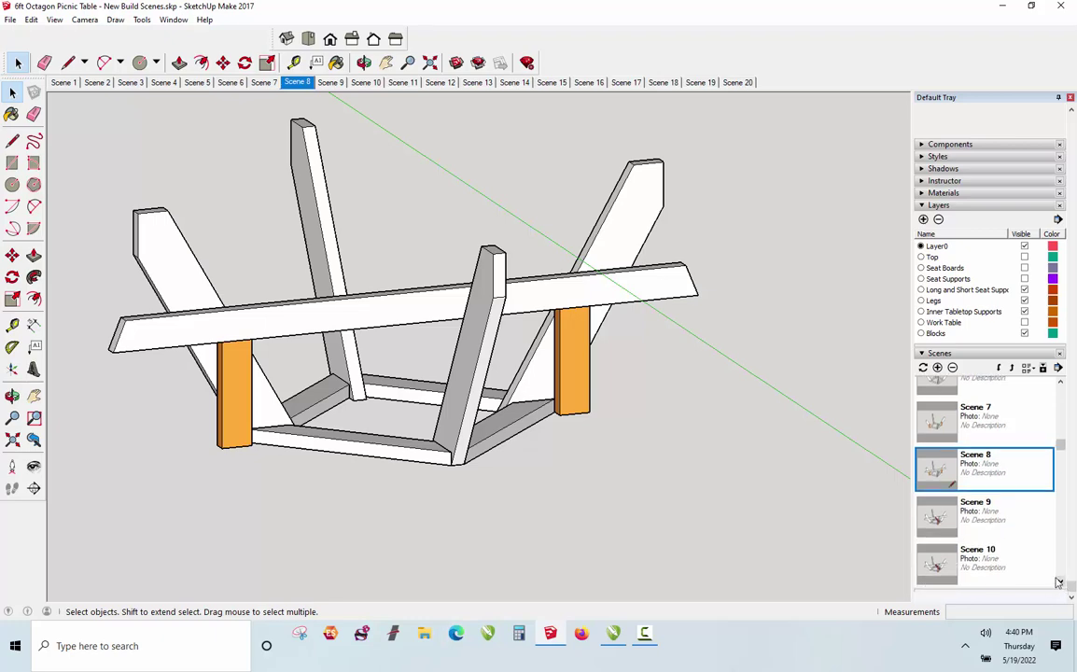
left_click(981, 526)
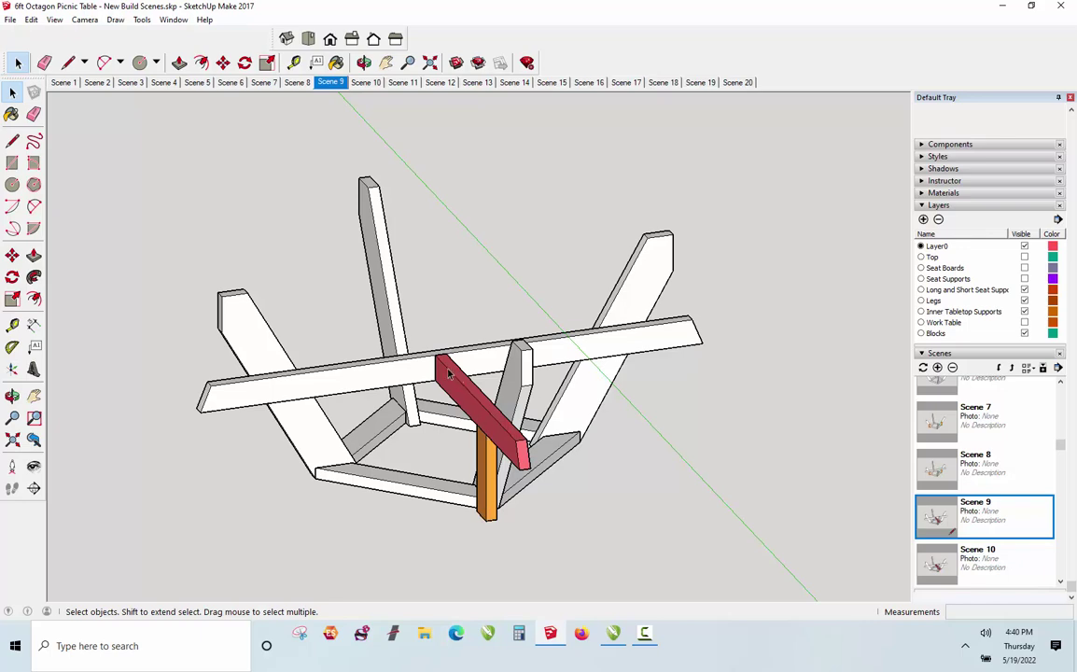
scroll(532, 495, "up", 3)
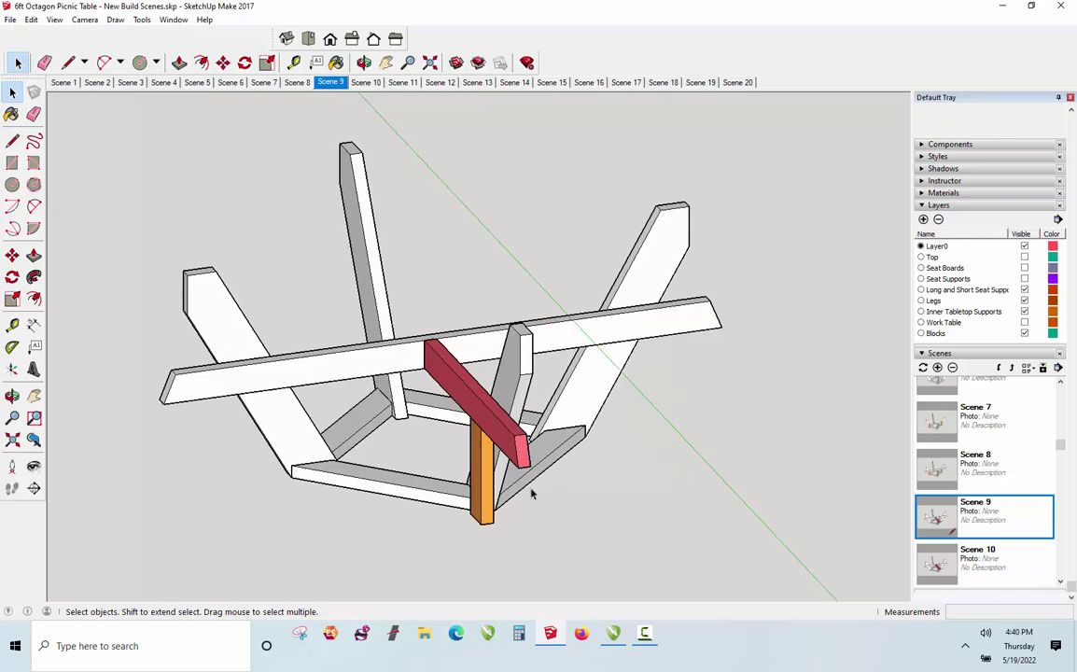
left_click(364, 62)
left_click_drag(486, 470, 113, 416)
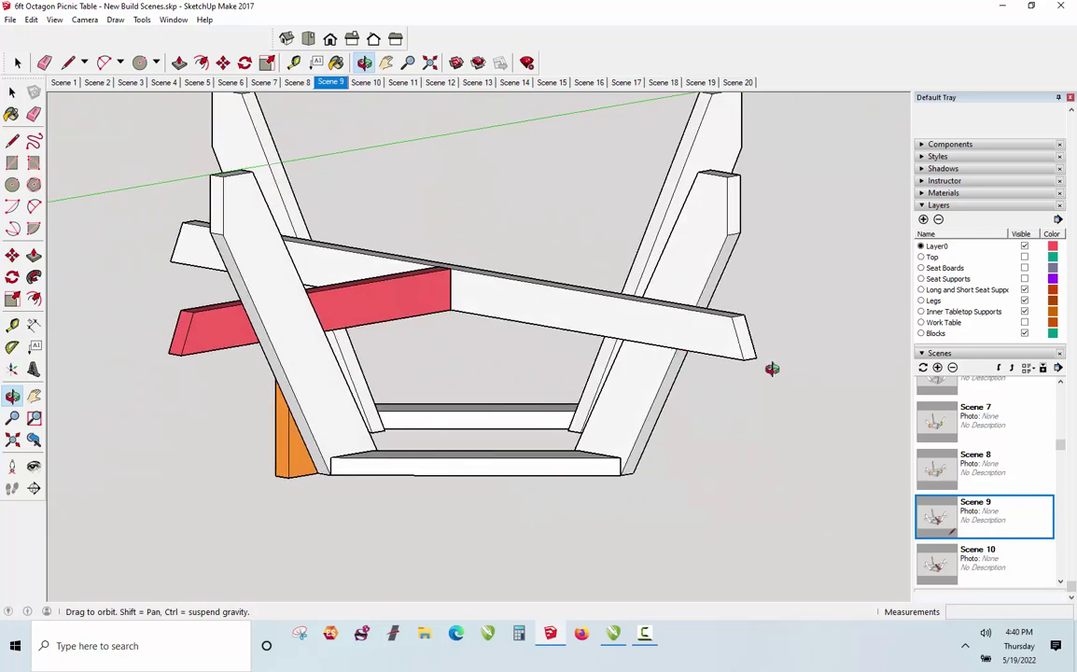
key("t")
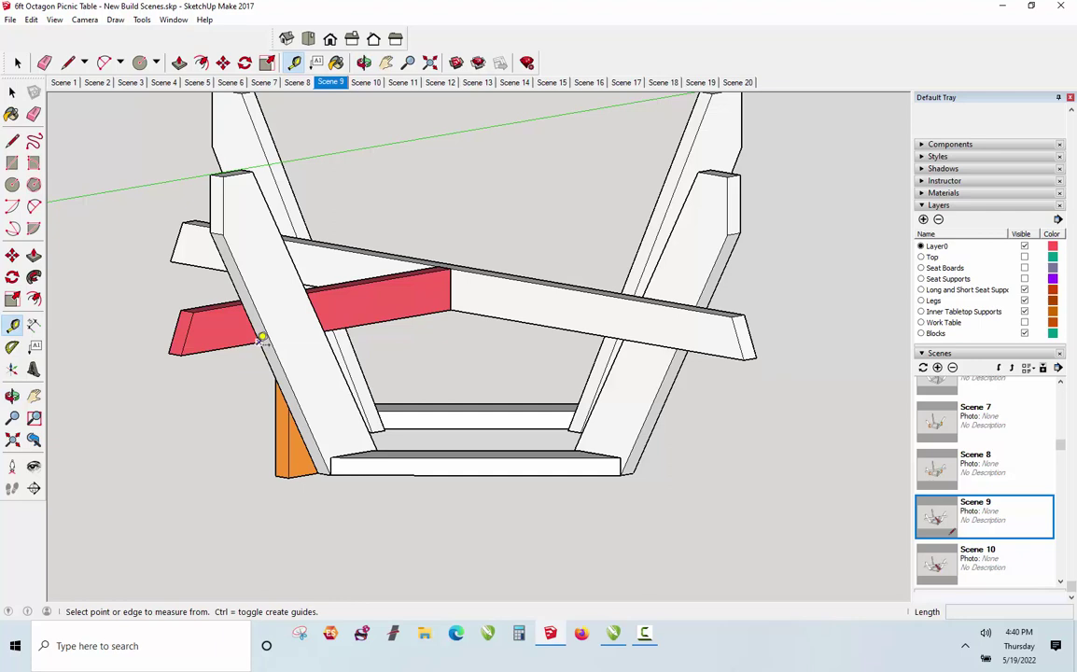
left_click(260, 340)
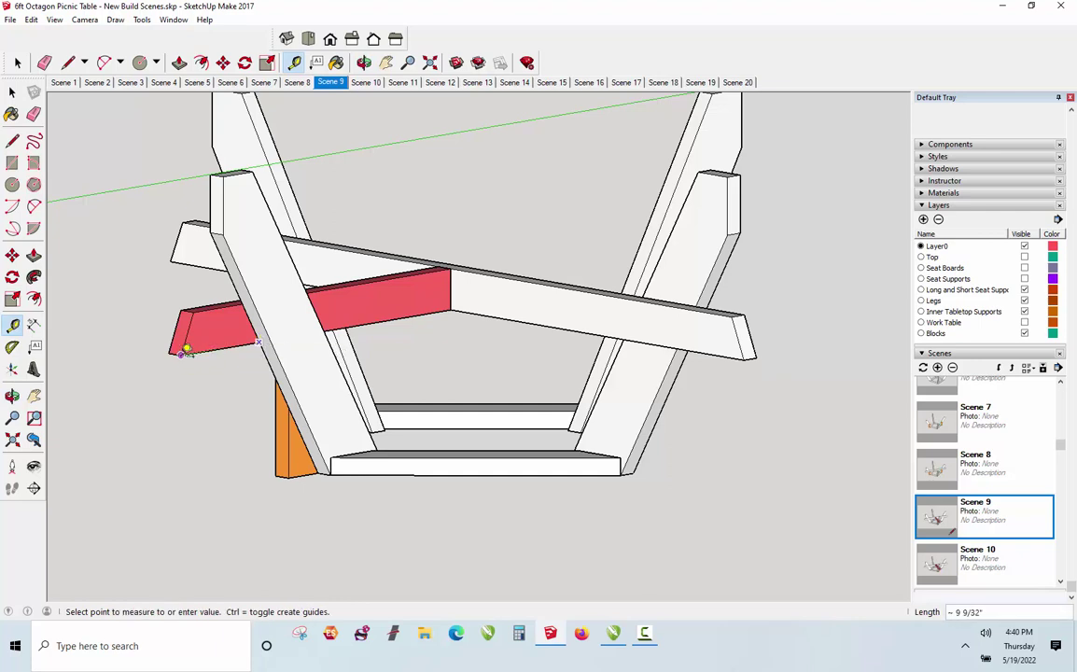
left_click(186, 349)
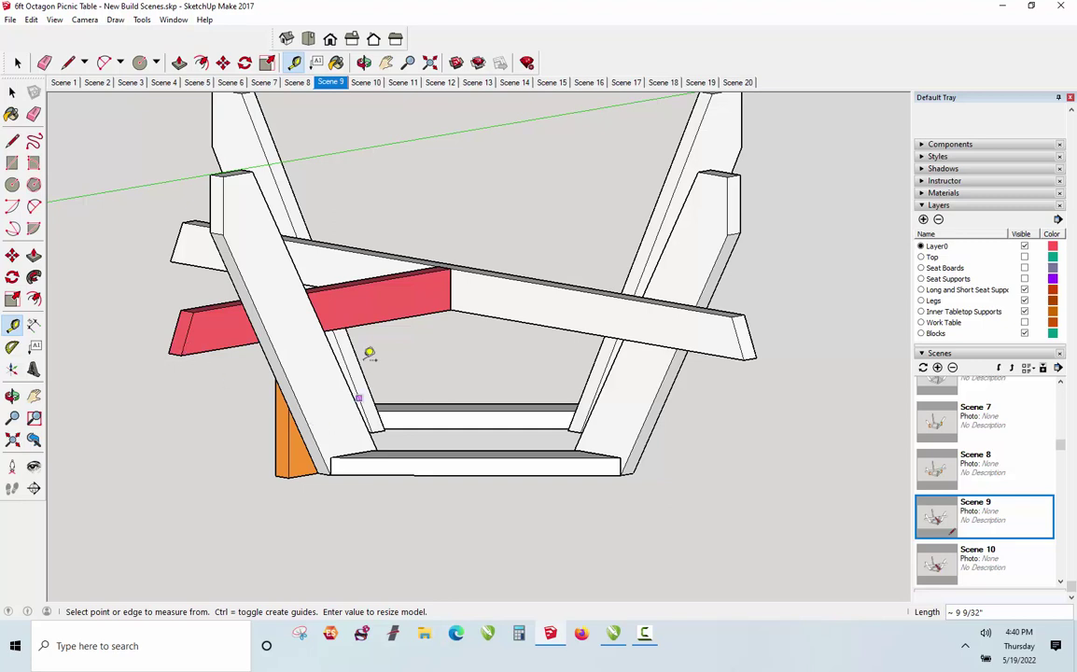
left_click(365, 66)
left_click_drag(404, 288, 520, 373)
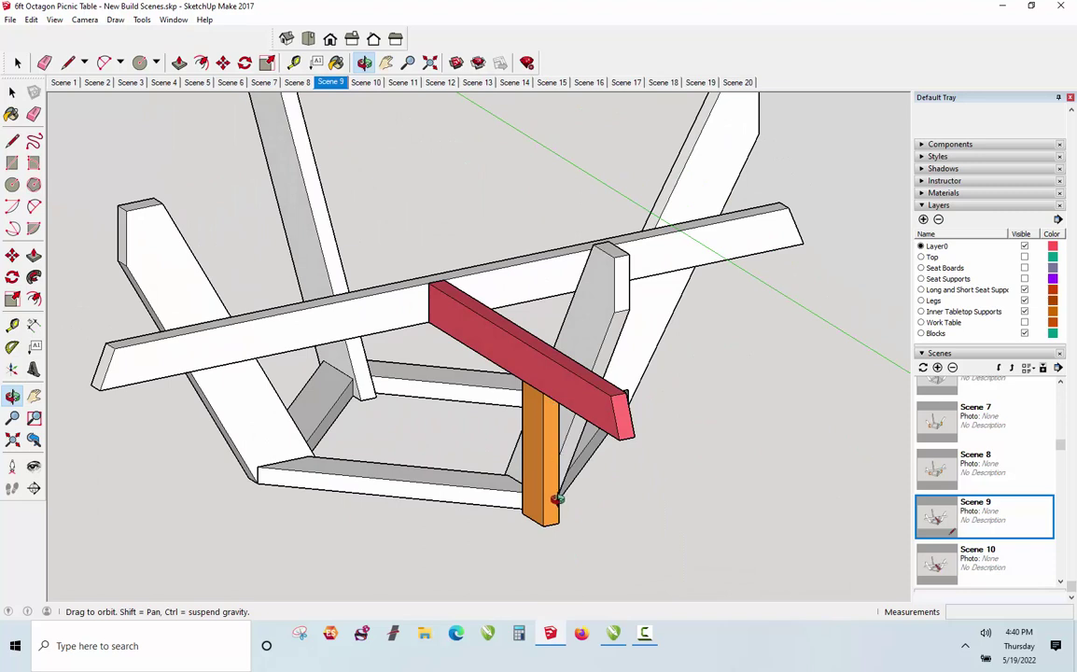
key("space")
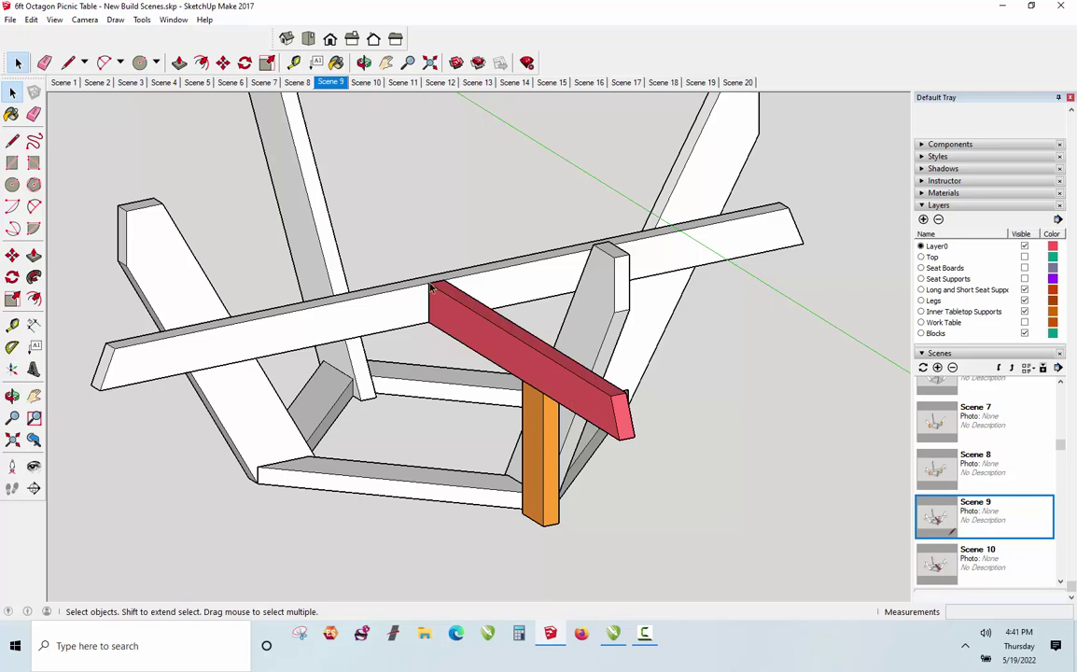
- Show Scene 10 and examine the pair of red short seat supports where they meet the long support and the orange block
left_click(938, 552)
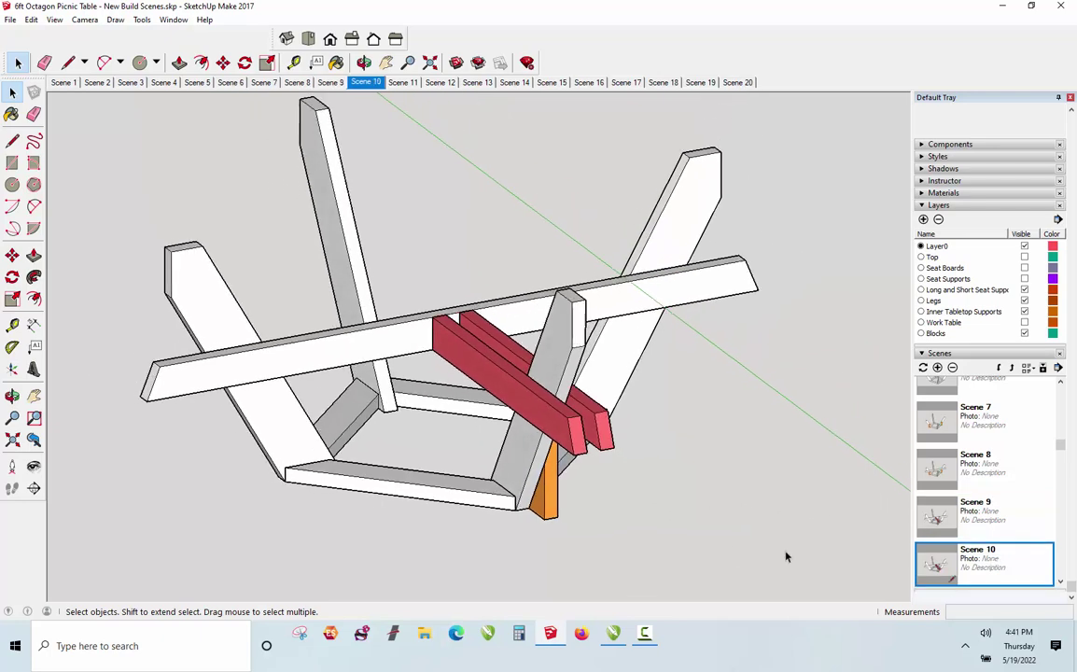
left_click(364, 62)
left_click_drag(588, 481, 371, 550)
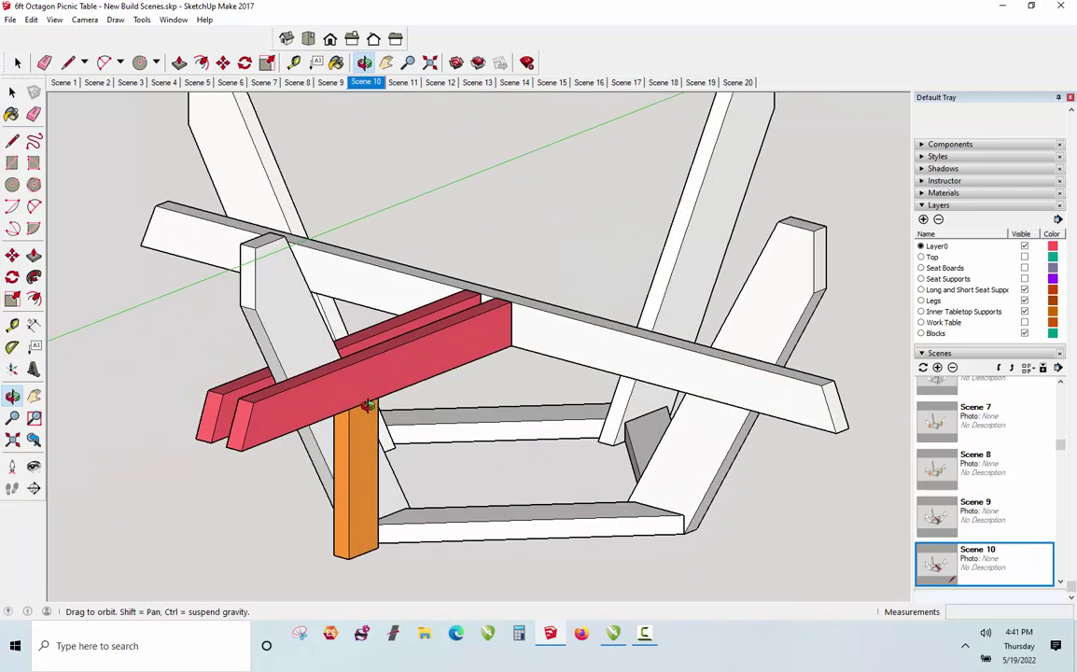
left_click(17, 62)
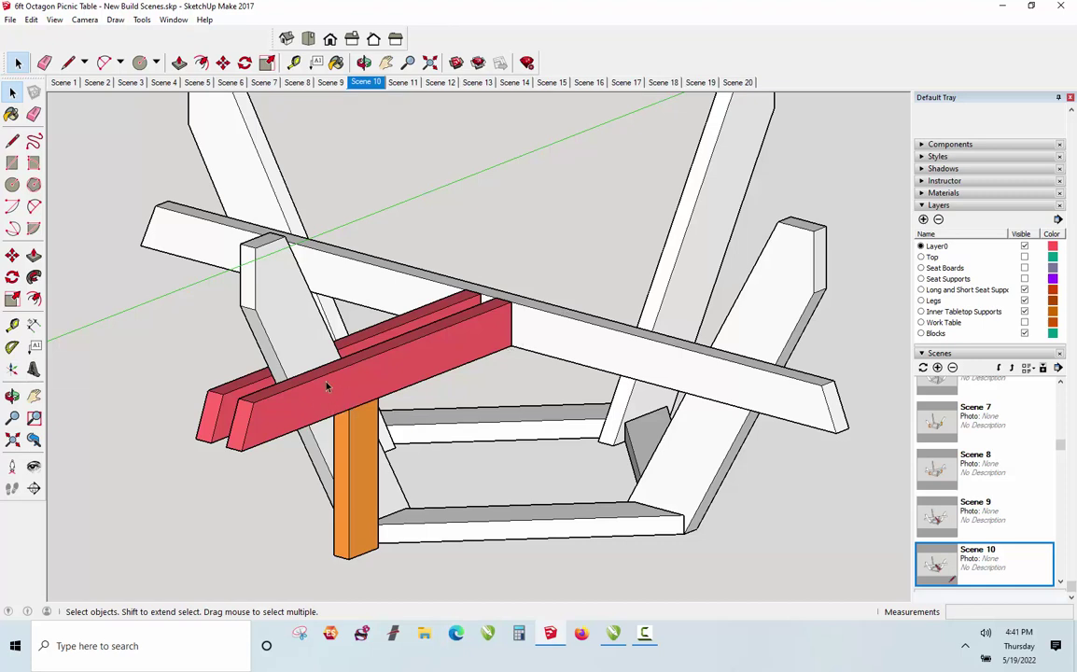
- Advance to Scene 11 and view the paired long seat supports with red short supports on both sides
scroll(1064, 585, "down", 2)
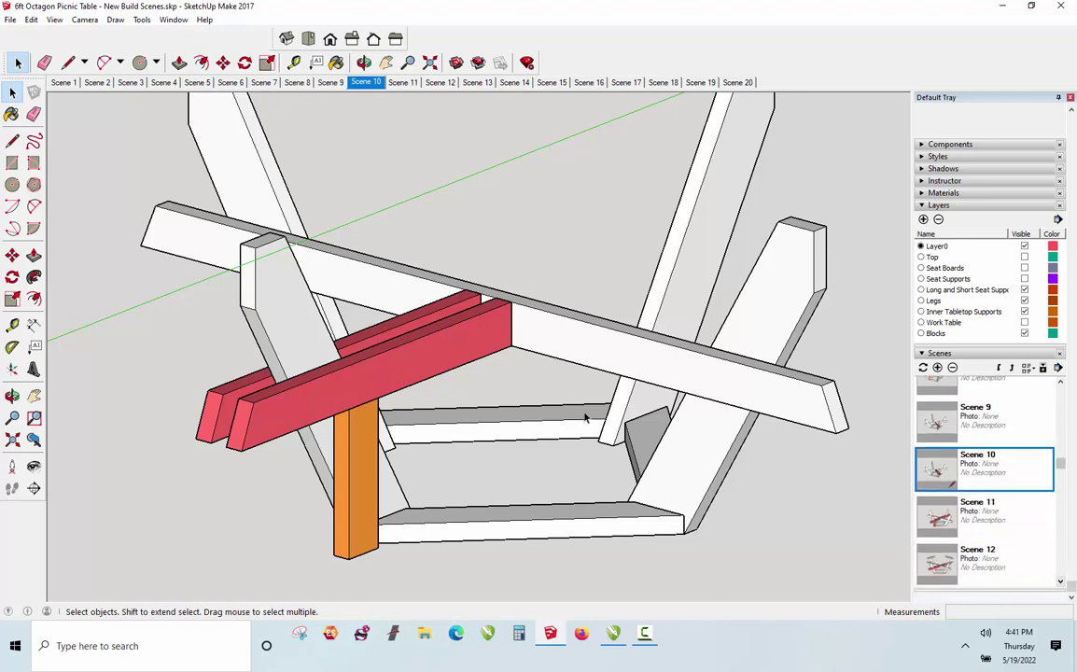
left_click(945, 505)
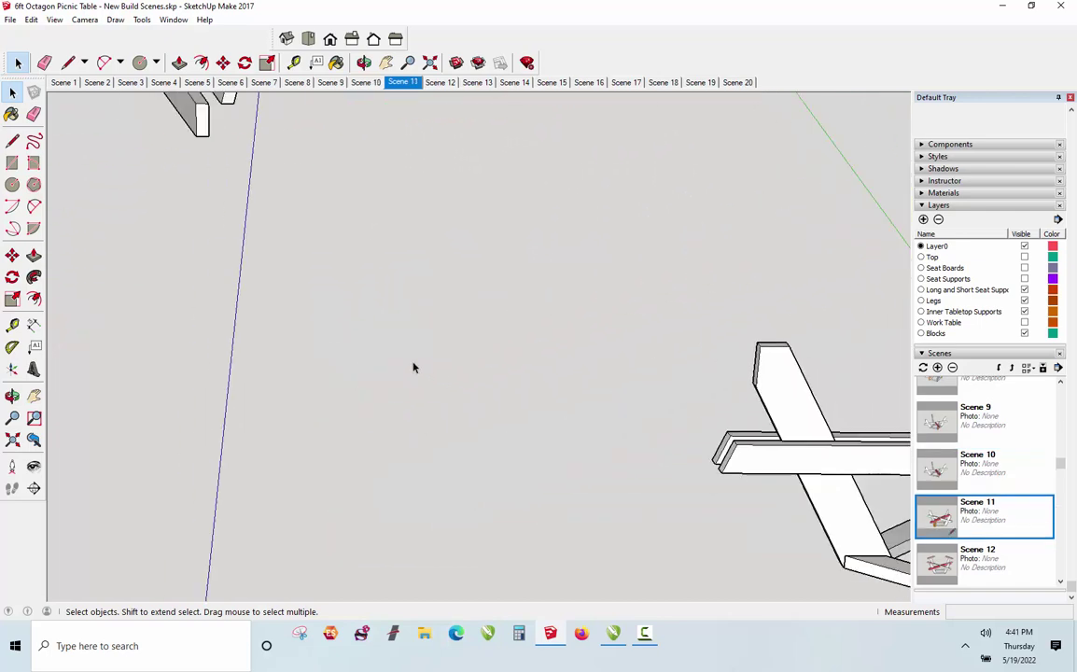
scroll(571, 398, "up", 2)
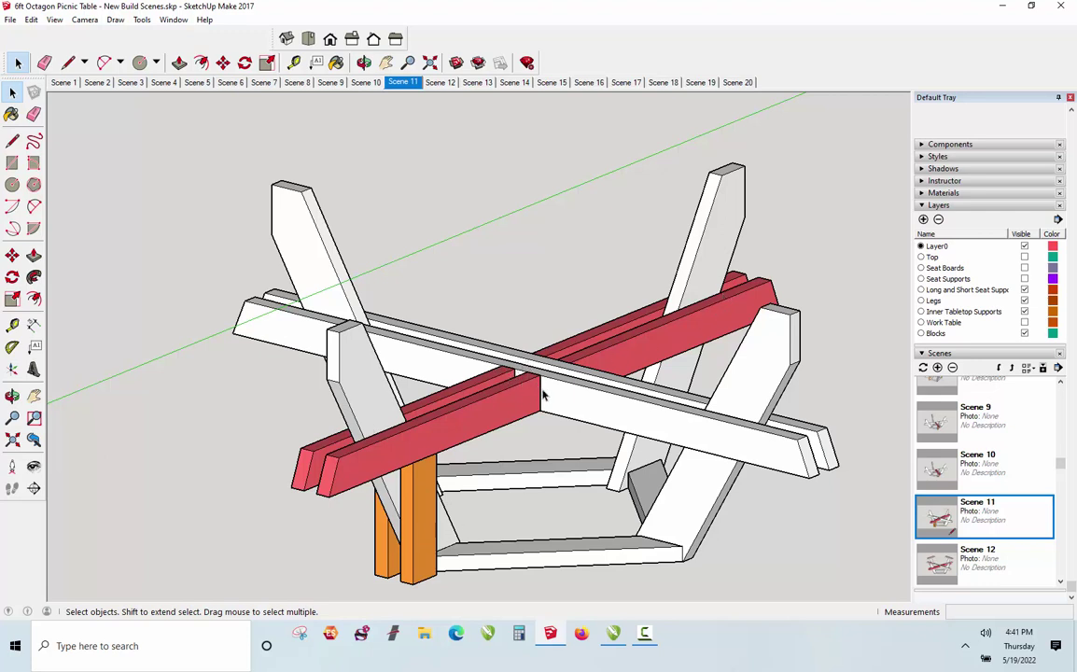
- Select the front long seat support with its two attached red short supports and move them about 69 11/16" away from the frame
left_click(458, 385)
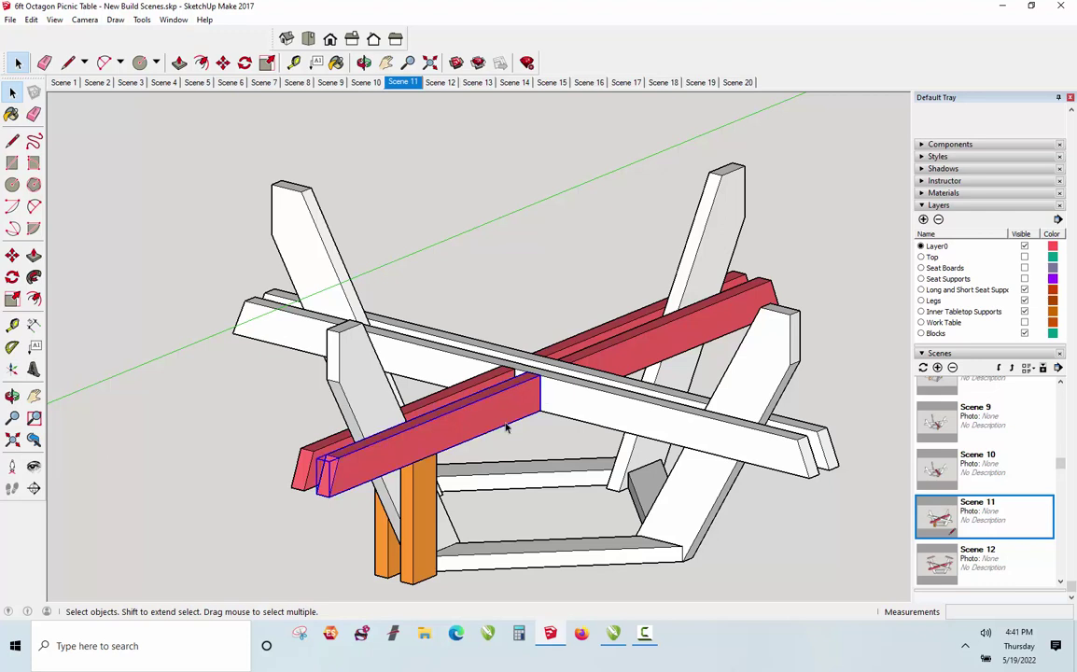
left_click(466, 392, "shift")
left_click(581, 411, "shift")
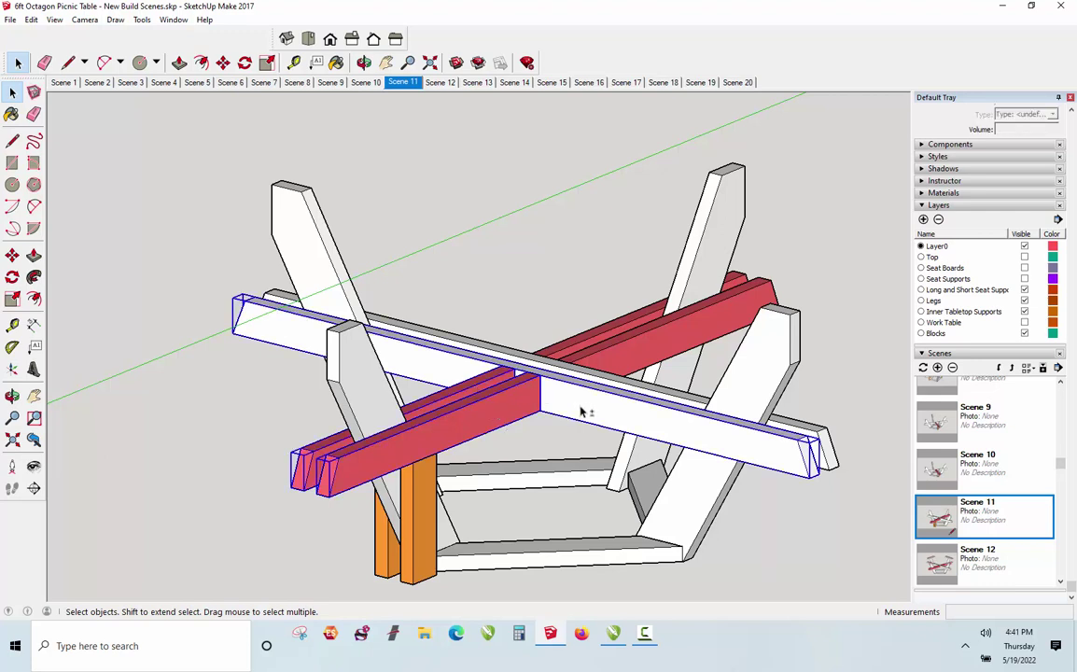
key("m")
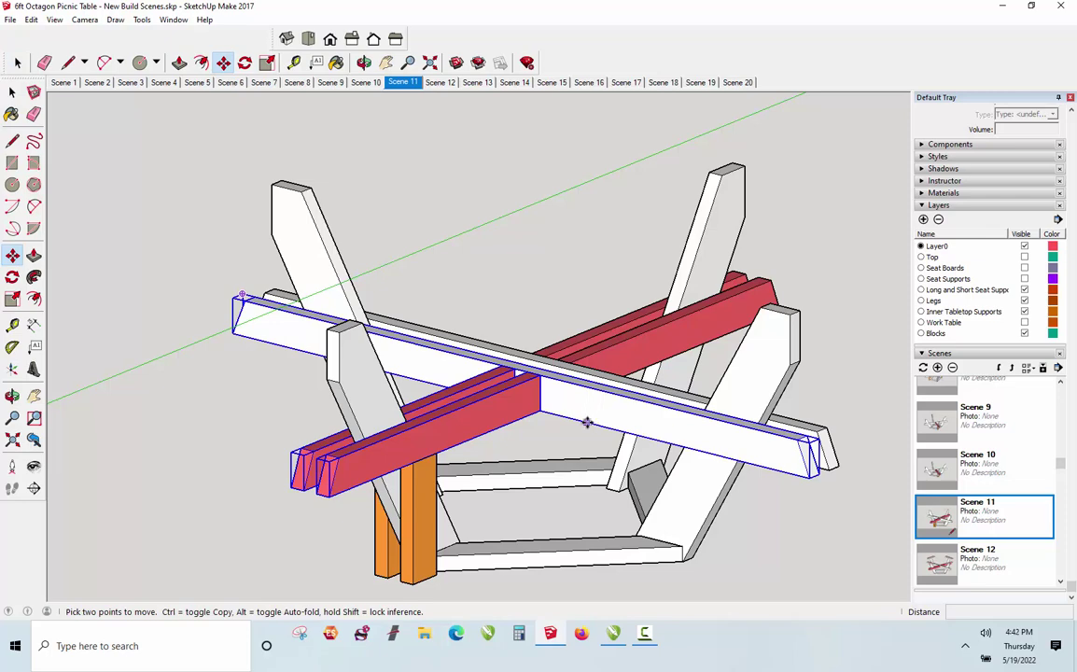
left_click_drag(586, 423, 449, 181)
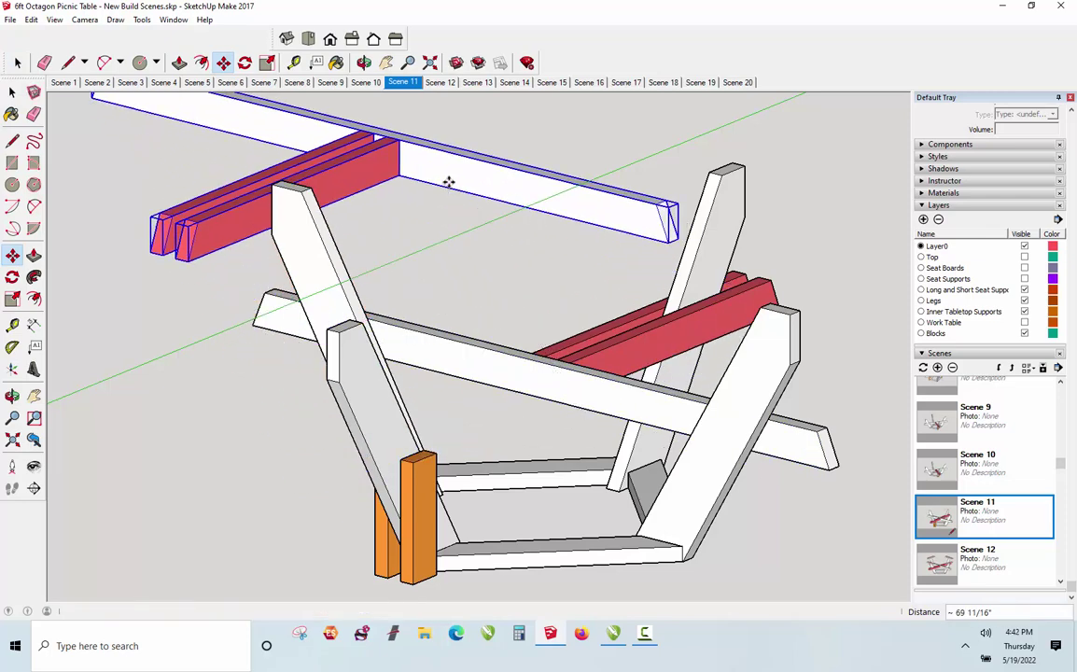
- Try flipping the moved seat support assembly along the blue direction, and reverse that flip
right_click(449, 182)
mouse_move(551, 380)
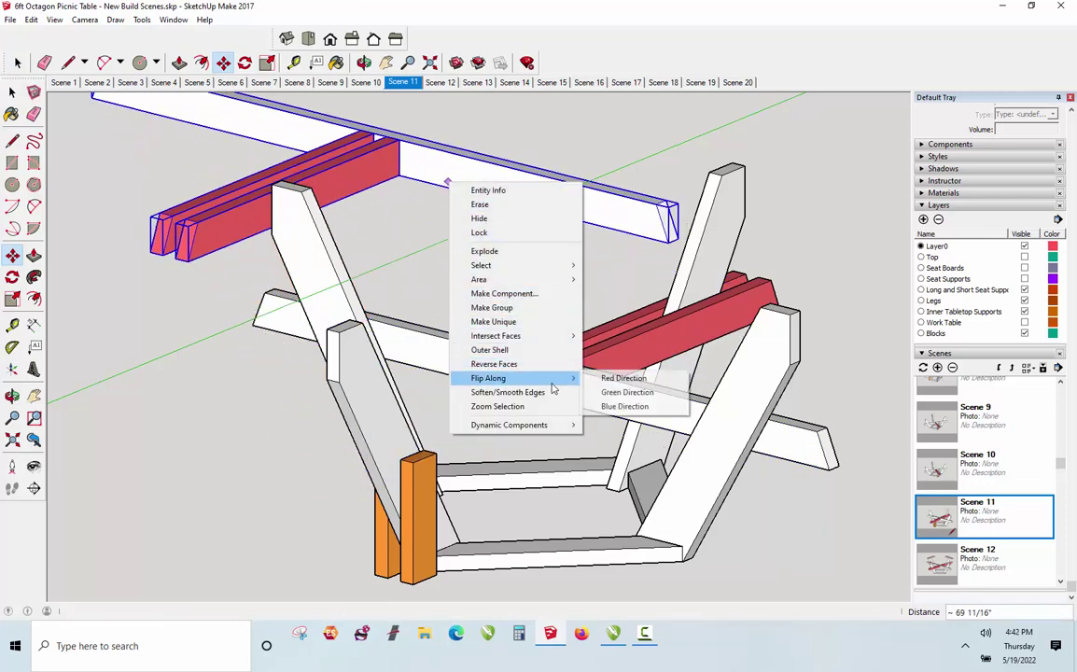
left_click(608, 392)
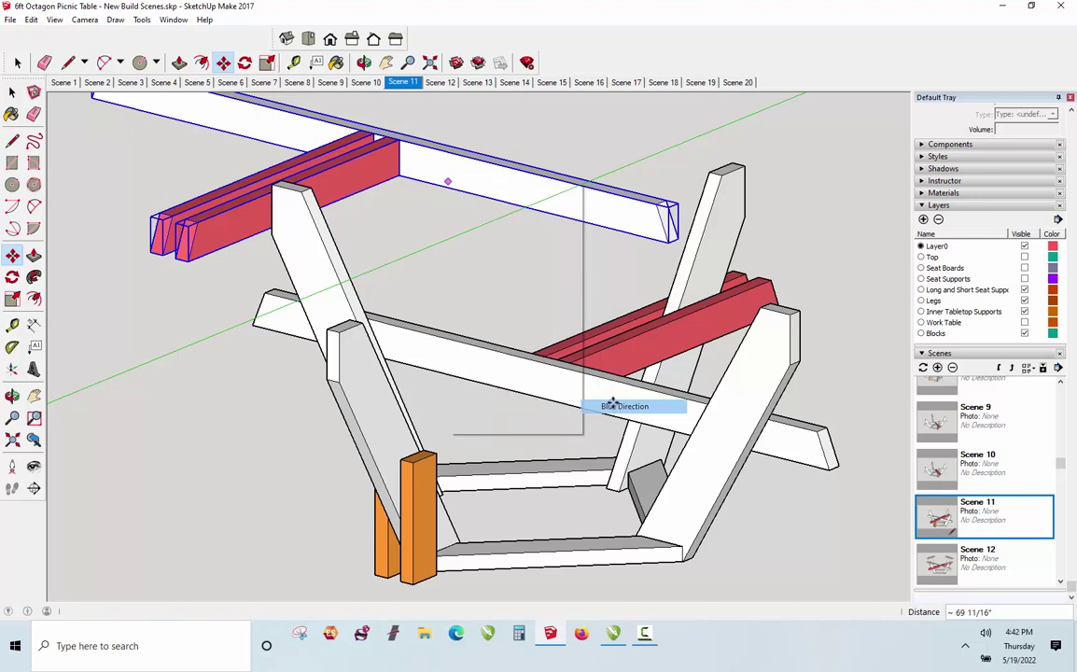
right_click(528, 181)
mouse_move(638, 380)
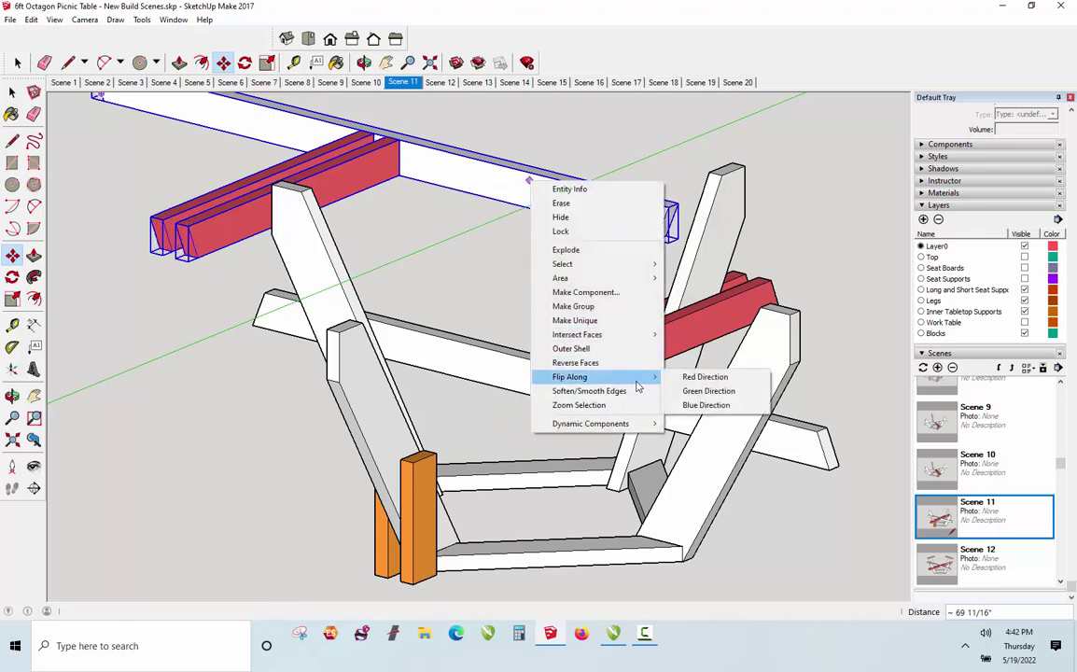
left_click(690, 405)
- Flip the moved seat support assembly along the green direction
right_click(457, 173)
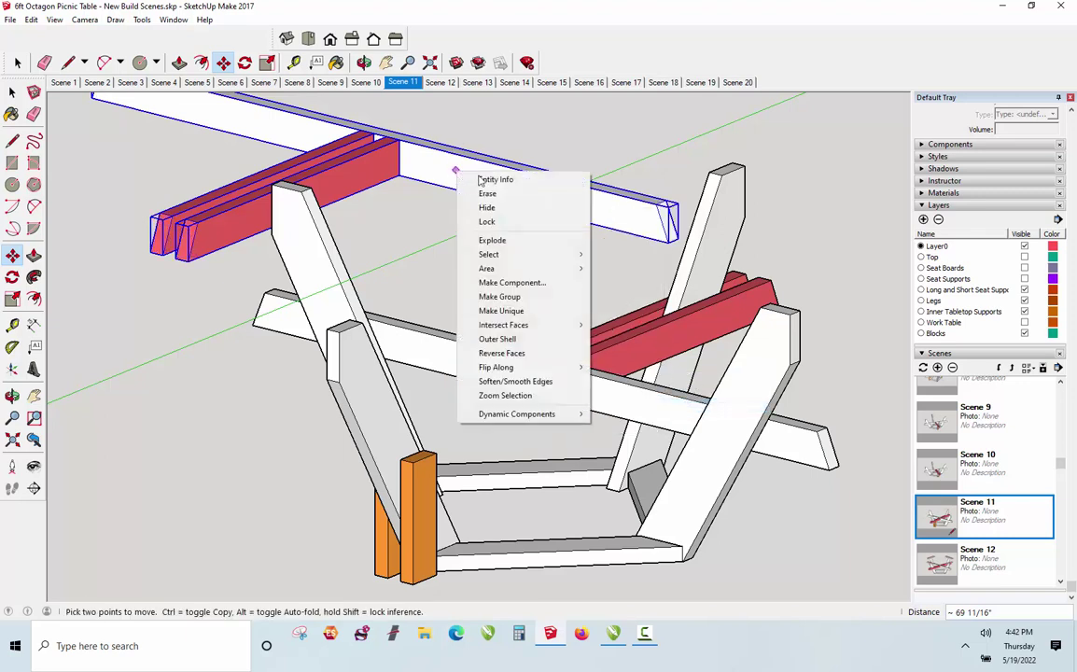
mouse_move(551, 368)
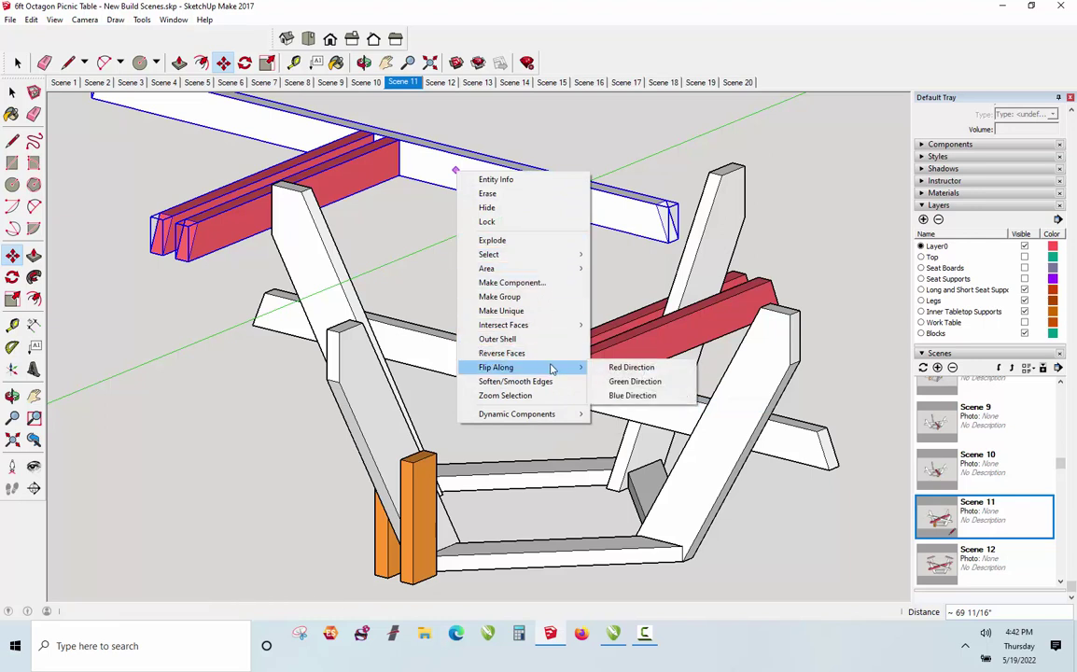
left_click(650, 381)
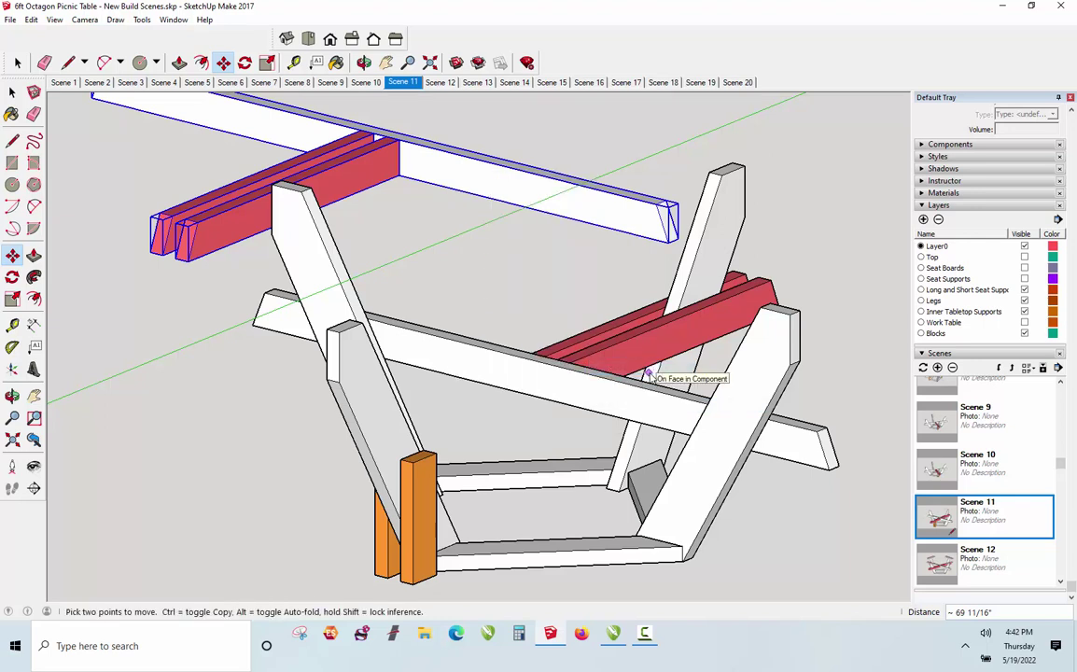
- Flip the moved seat support assembly along the green direction and move it about 31 9/16" onto the end of the other long support
right_click(492, 182)
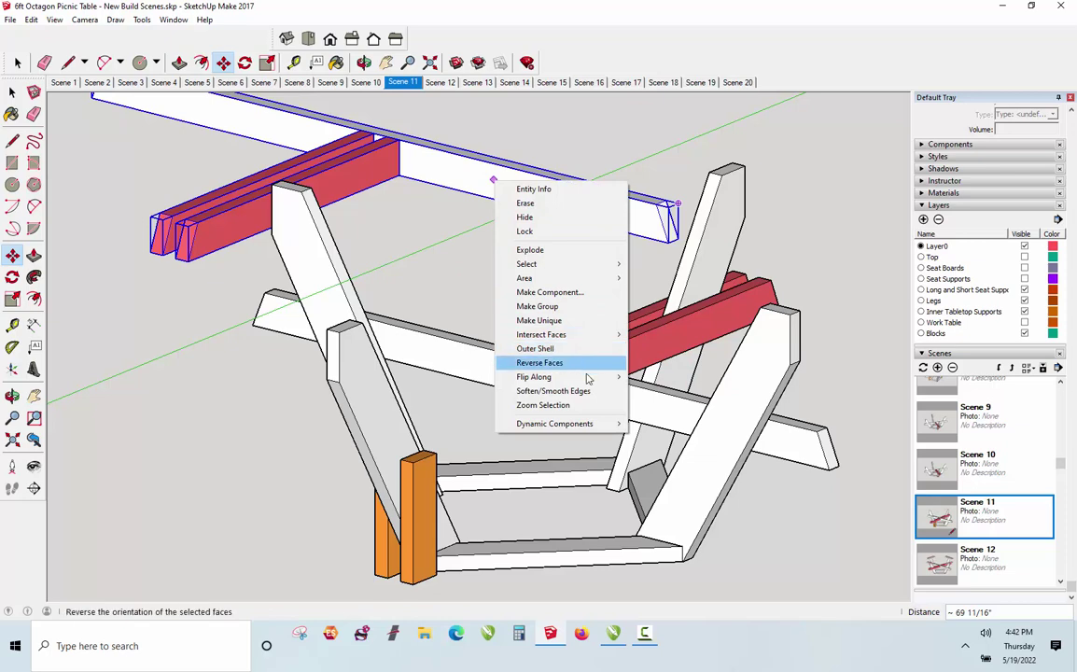
mouse_move(613, 377)
left_click(673, 390)
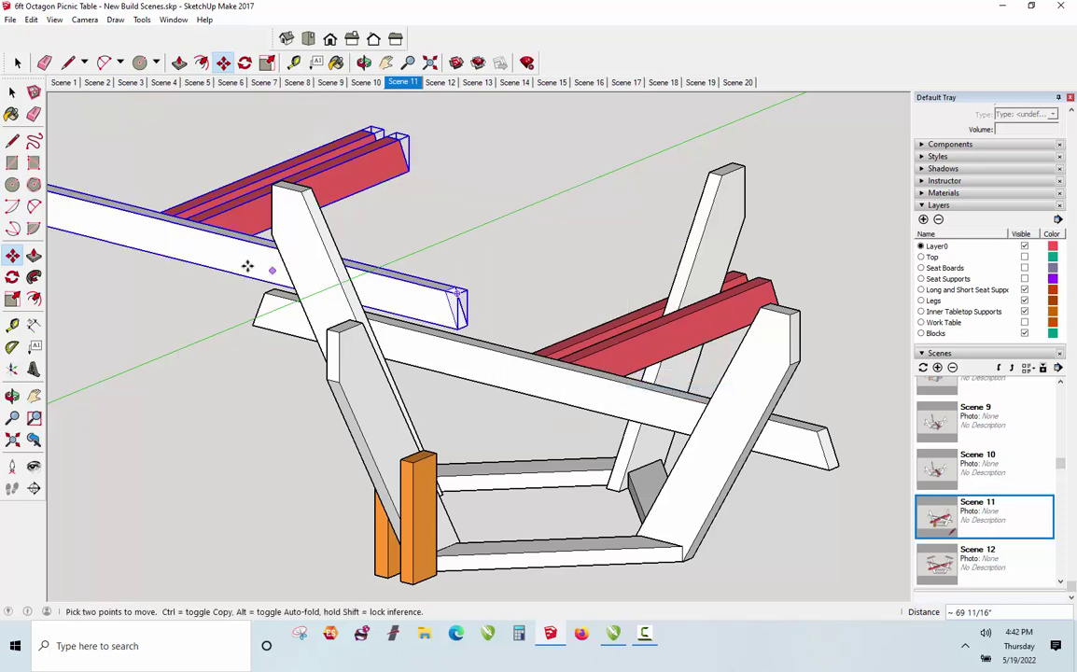
scroll(252, 259, "down", 5)
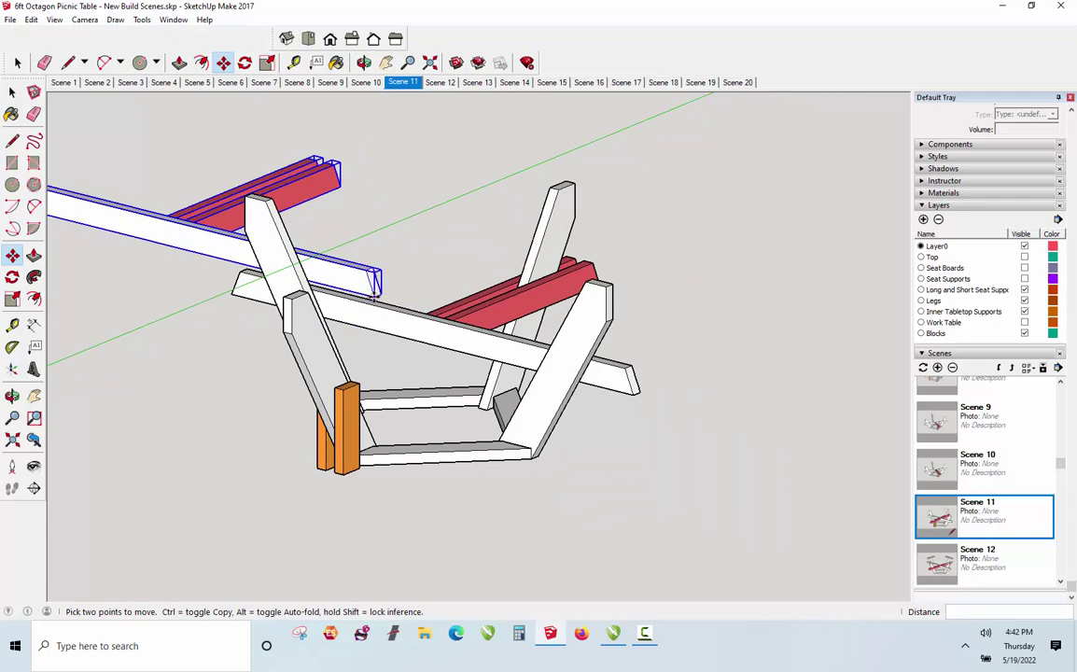
left_click(376, 297)
scroll(627, 369, "up", 1)
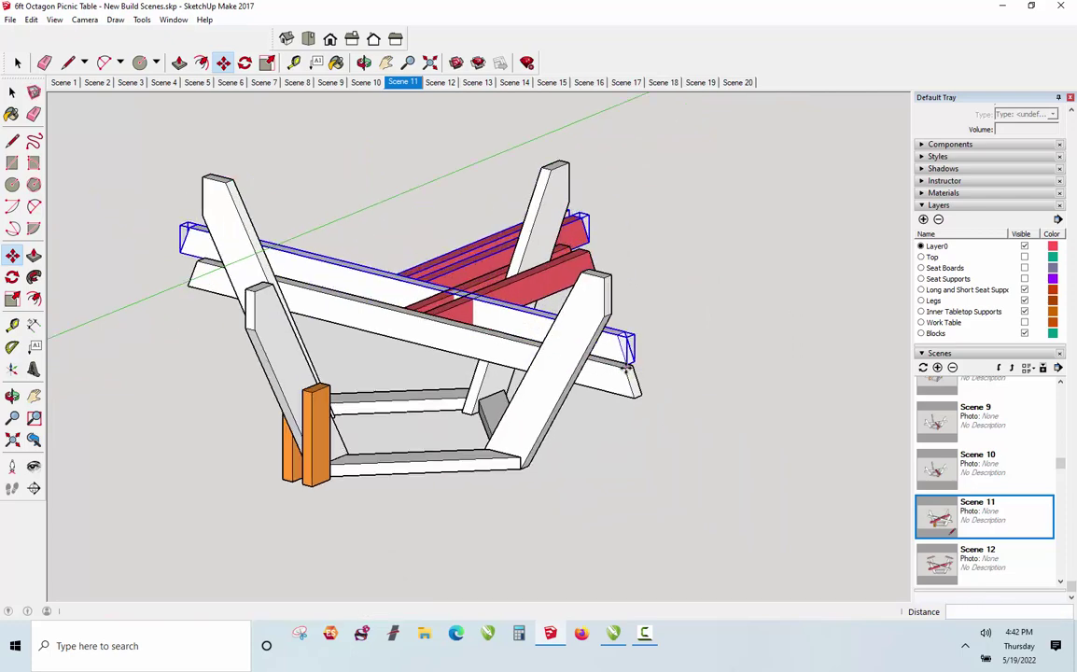
scroll(627, 368, "up", 4)
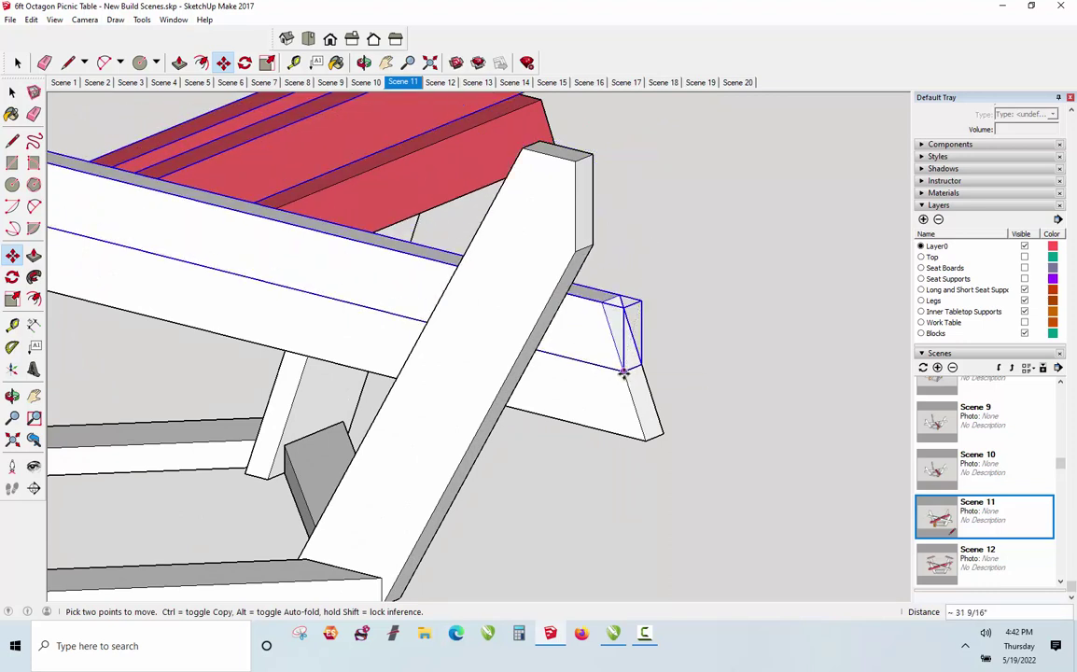
- Flip the stacked seat support assembly along the blue direction and shift it about 1 29/64" to line up with the support below
right_click(589, 334)
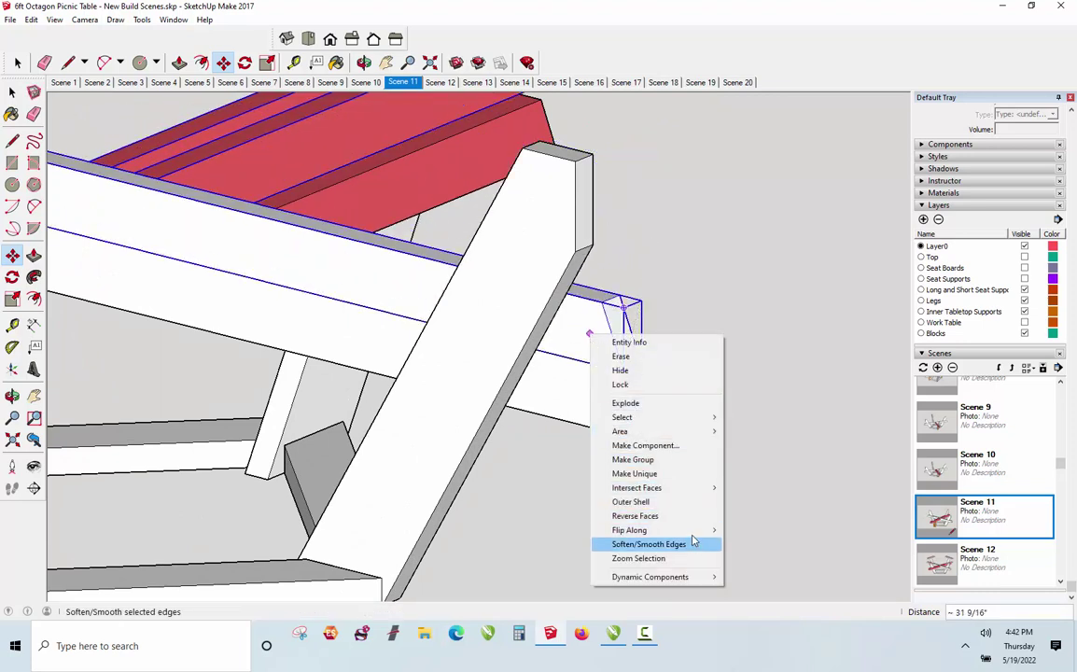
mouse_move(690, 530)
left_click(767, 557)
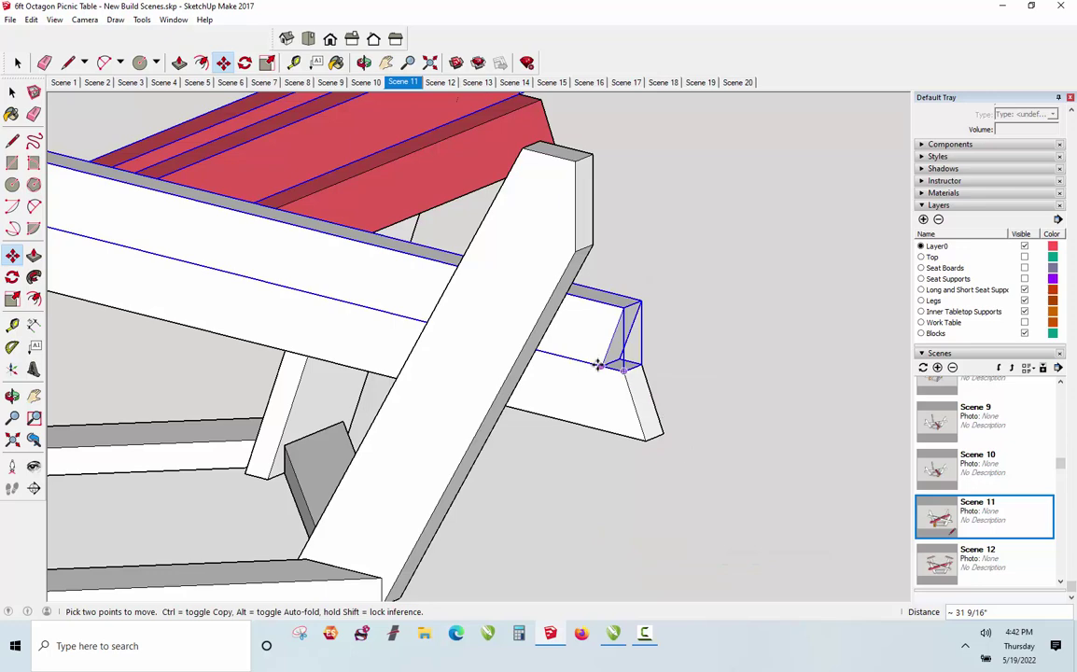
key("Escape")
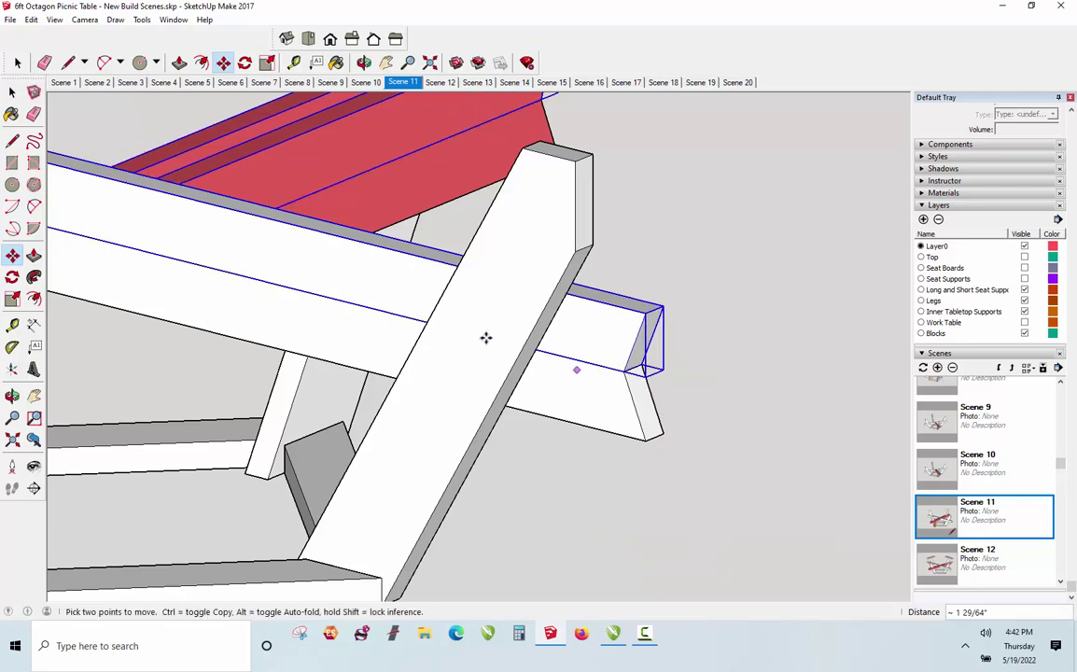
- Examine the two stacked seat support assemblies from several sides, comparing their angled ends and short support positions
scroll(449, 314, "down", 3)
scroll(449, 315, "down", 3)
left_click(363, 63)
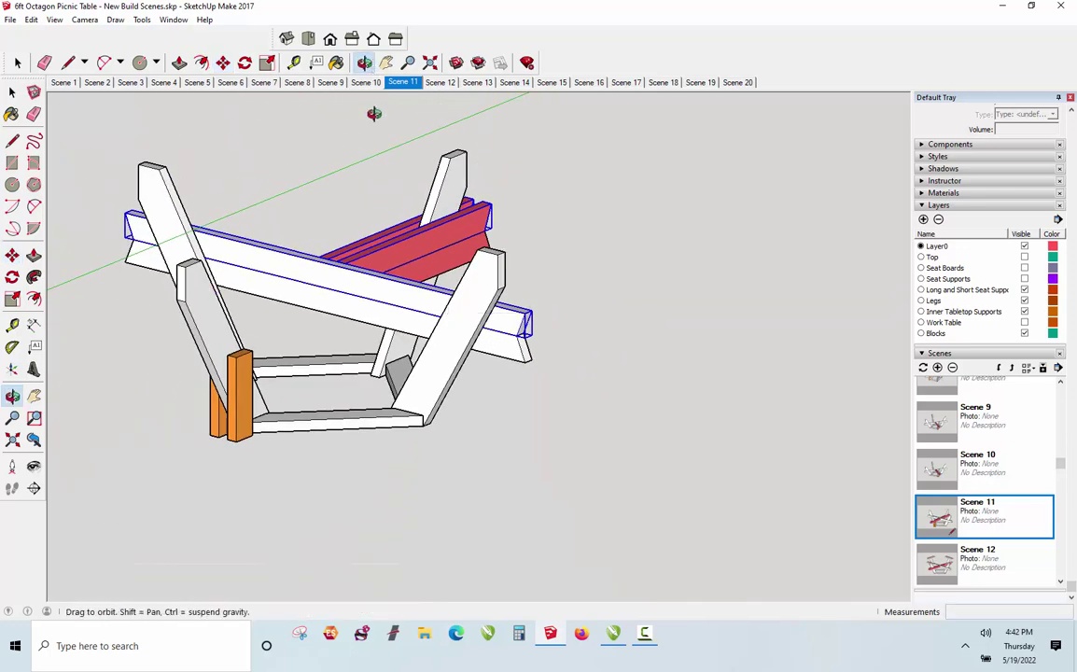
left_click_drag(372, 110, 439, 233)
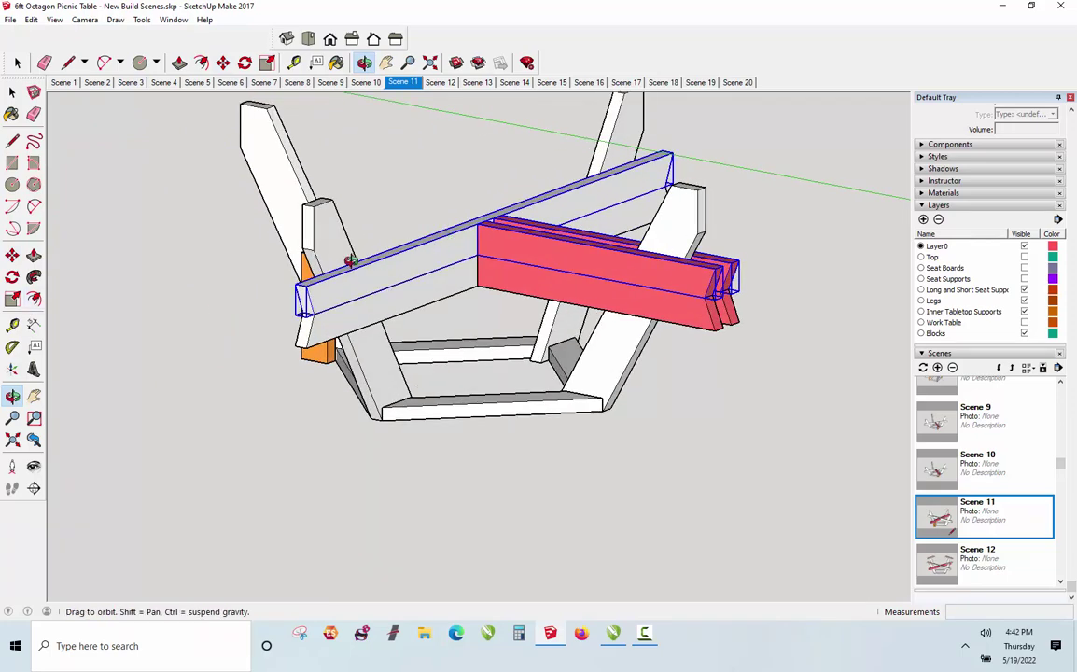
left_click_drag(348, 260, 251, 252)
scroll(196, 250, "up", 2)
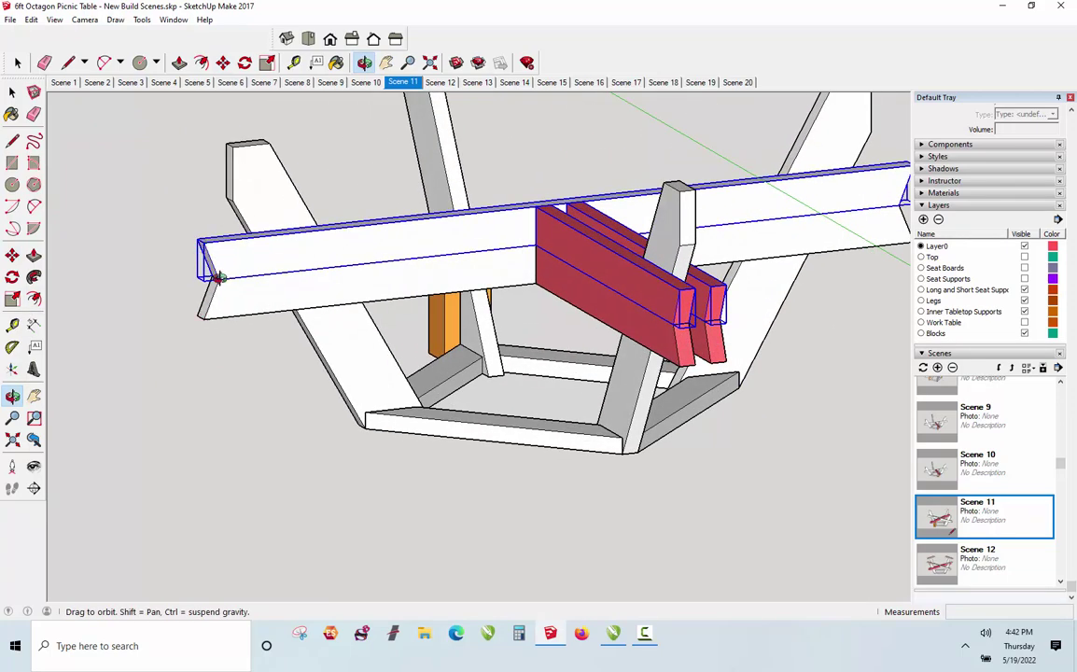
scroll(198, 247, "down", 2)
scroll(523, 279, "up", 2)
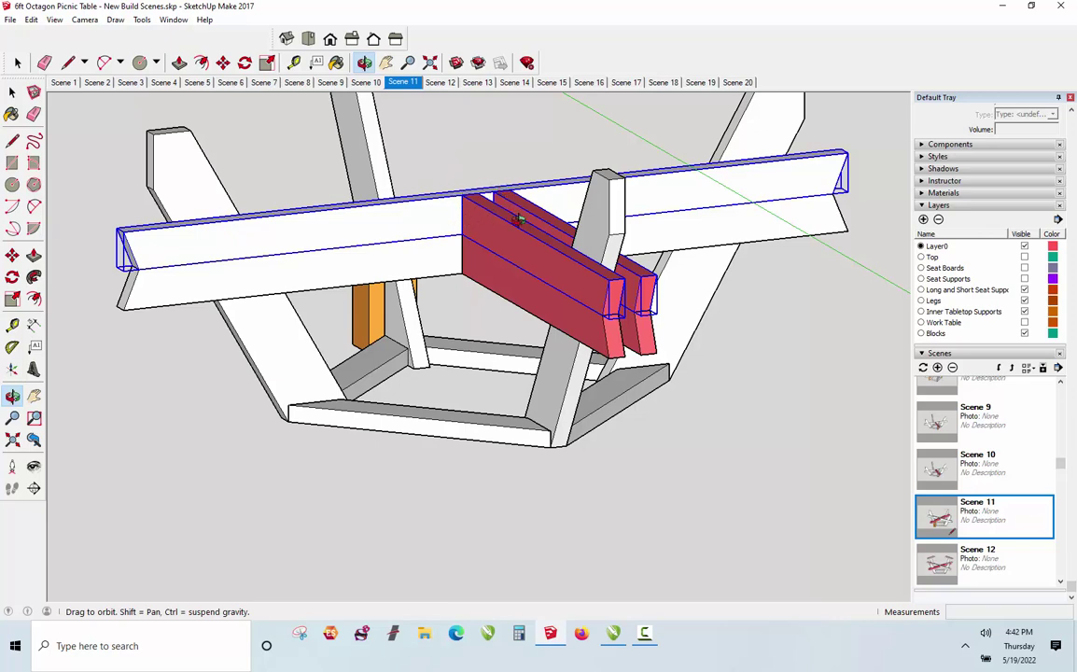
scroll(467, 196, "down", 3)
left_click_drag(351, 141, 342, 313)
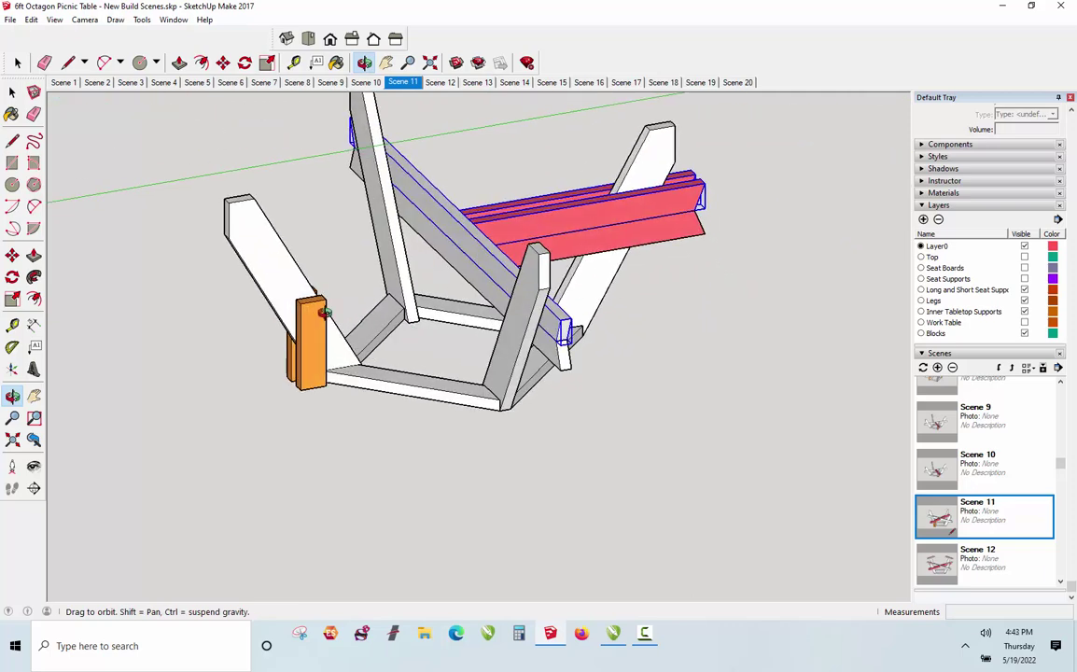
- Flip the upper seat support assembly along the green direction so its short supports point the opposite way
key("space")
right_click(502, 230)
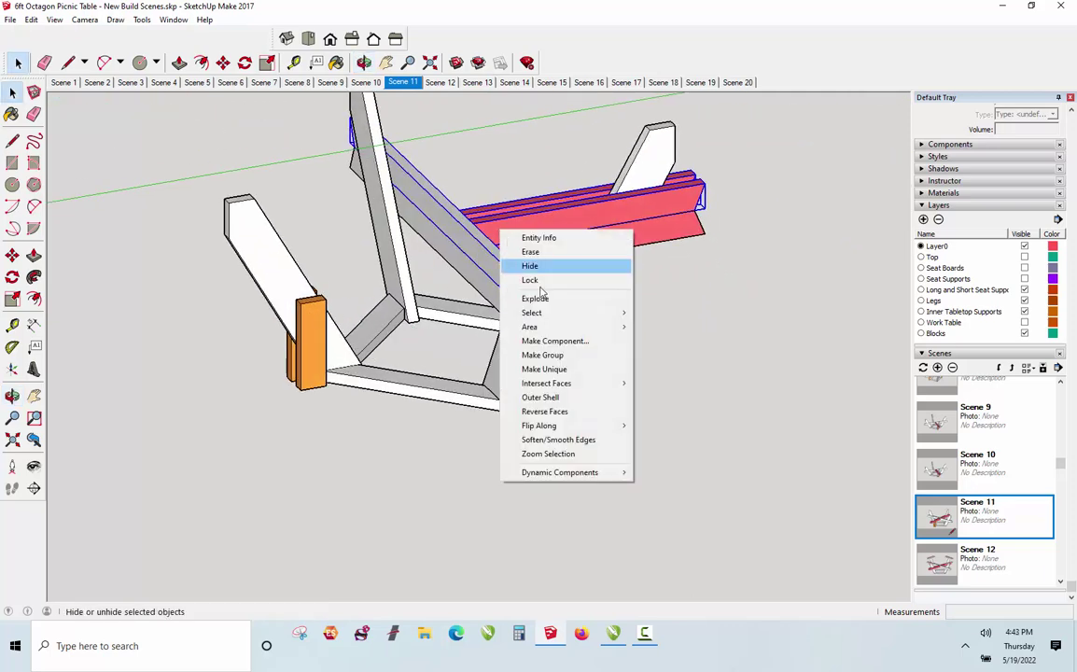
mouse_move(597, 426)
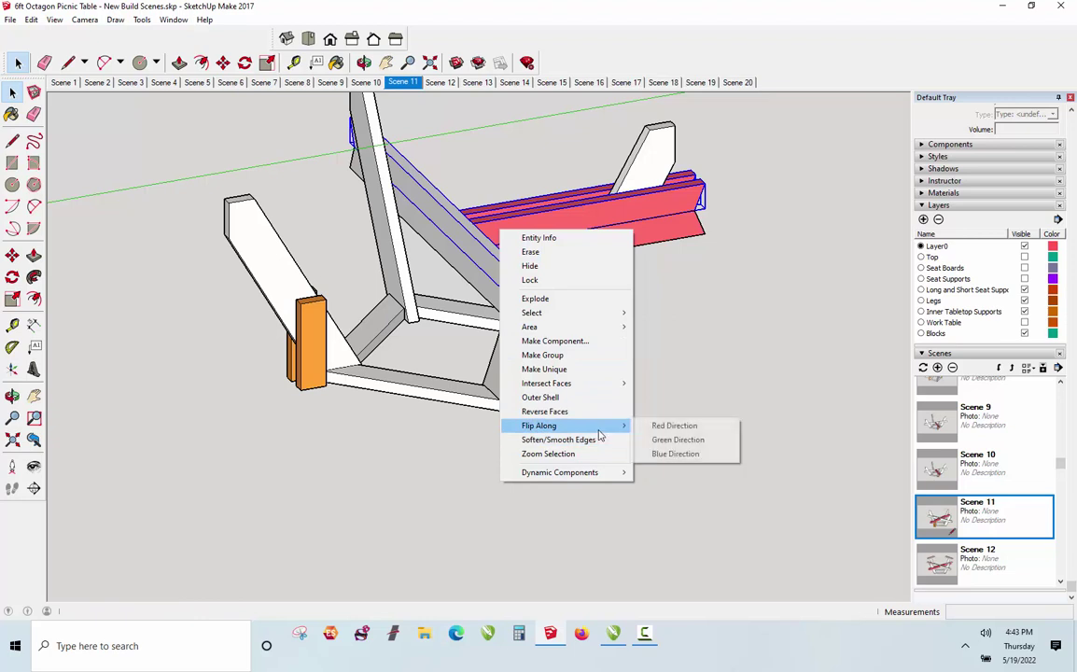
left_click(671, 441)
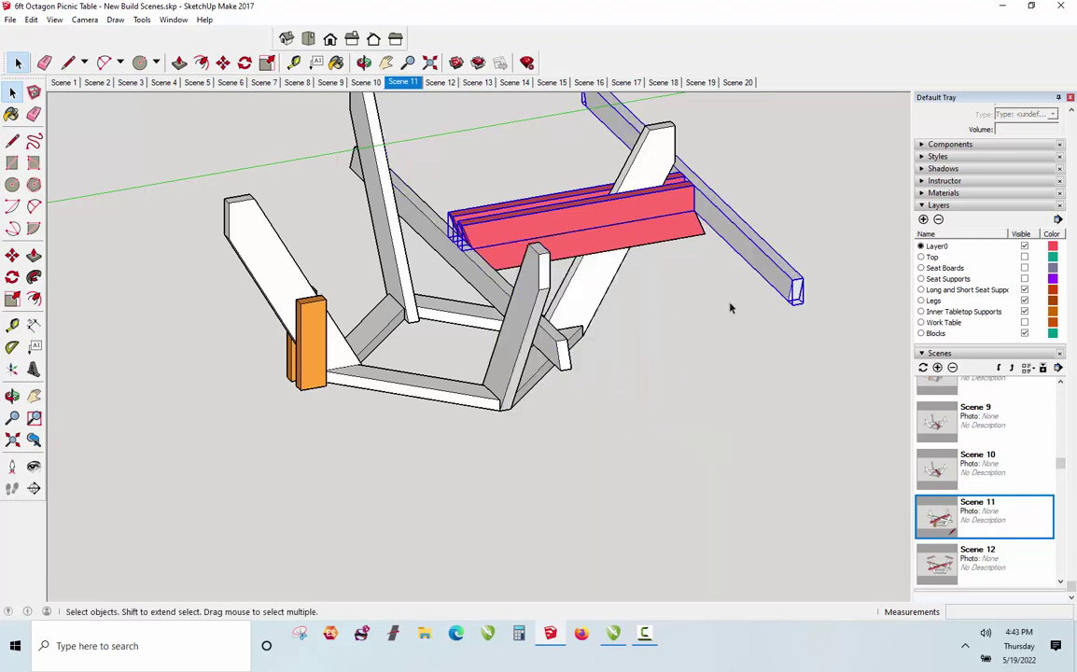
- Move the flipped assembly beside the other long seat support, with its red short supports extending over the orange blocks
key("m")
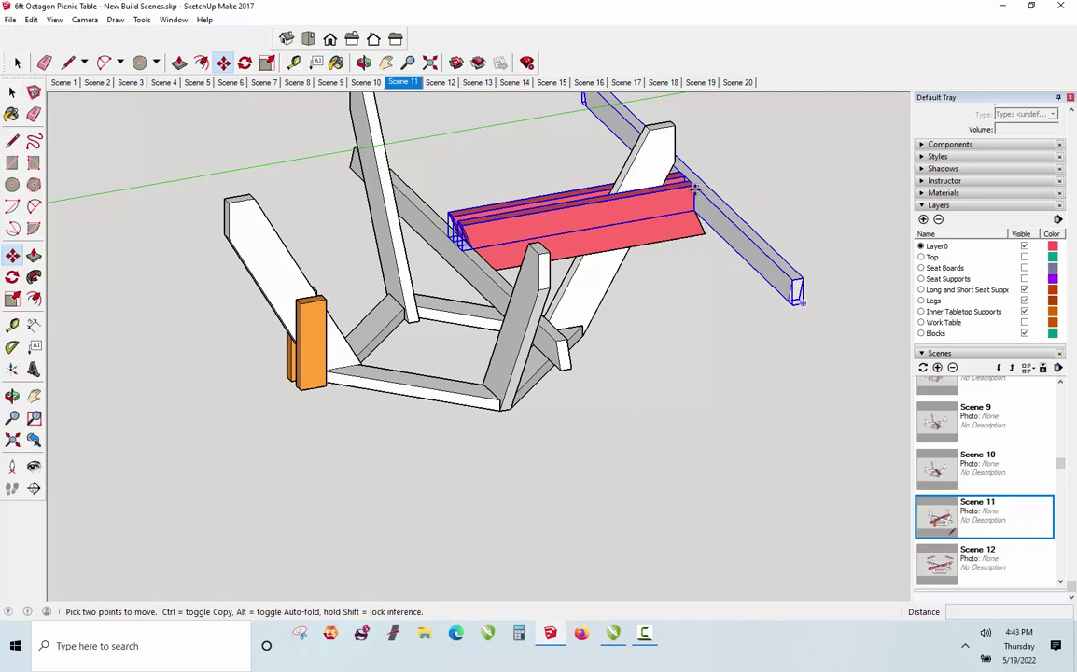
left_click(692, 195)
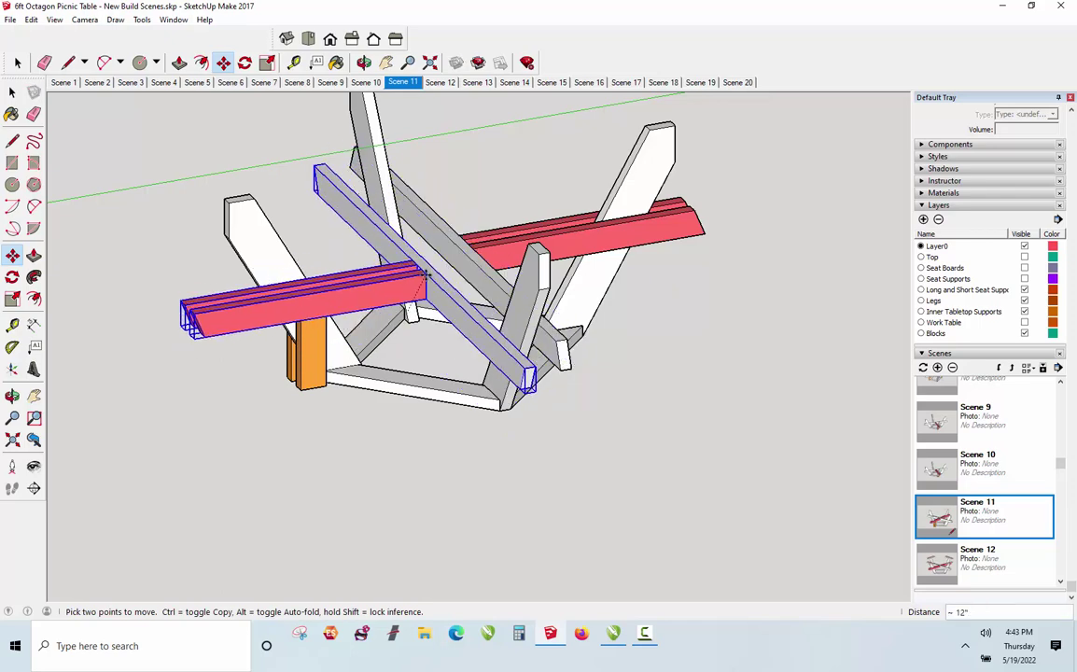
scroll(472, 252, "up", 6)
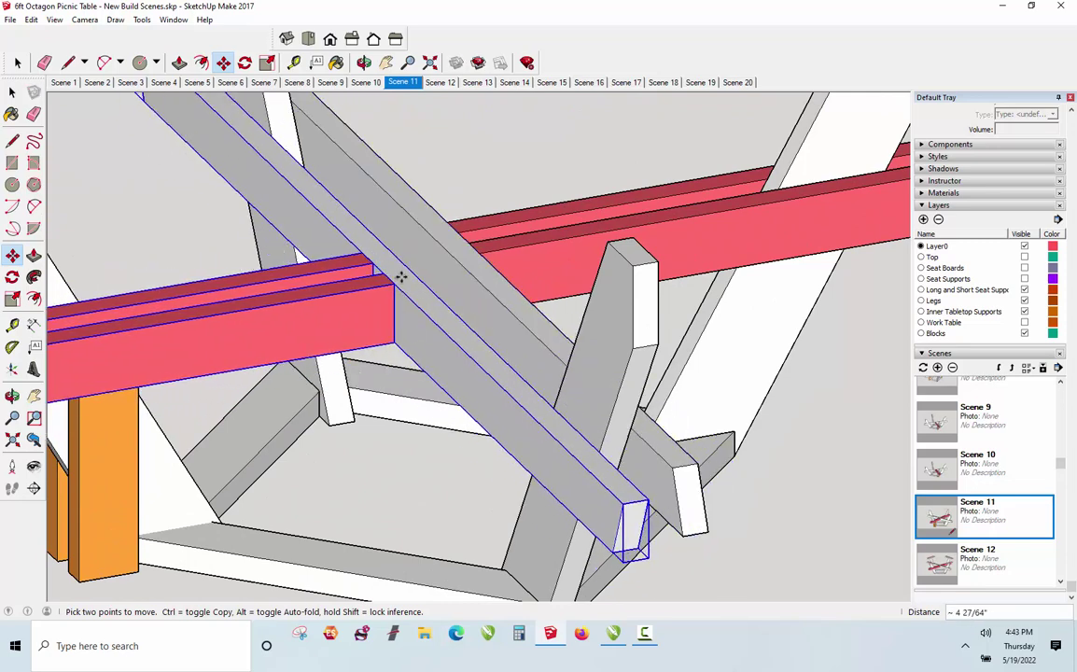
scroll(397, 295, "up", 3)
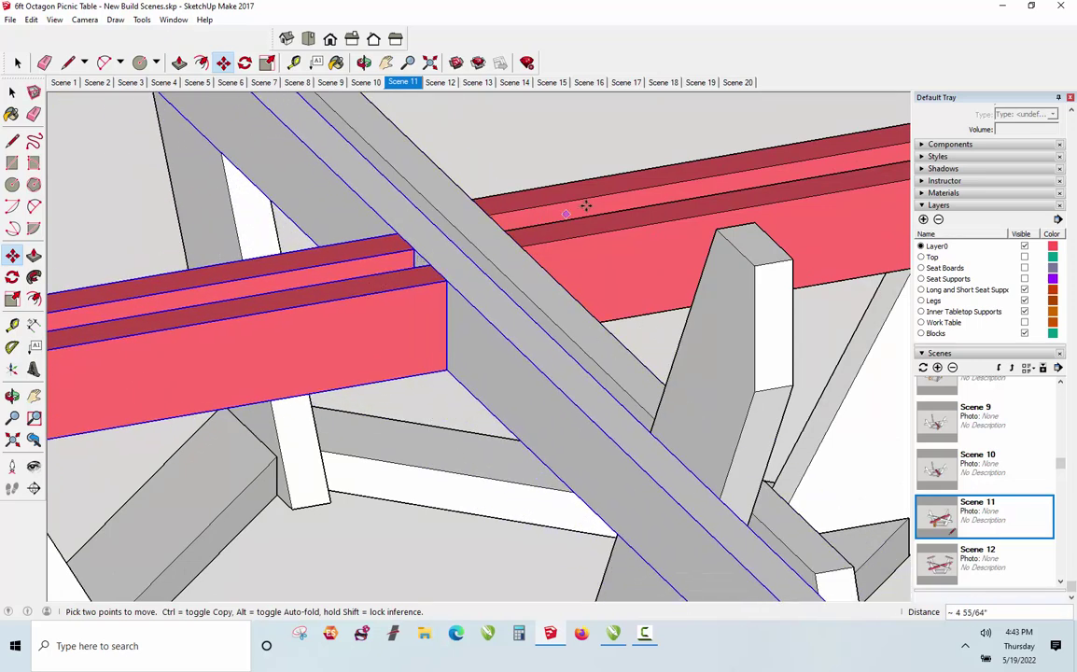
- Move the assembly by the lower end corner of its front short support onto the top corner of the front orange block
scroll(671, 261, "down", 3)
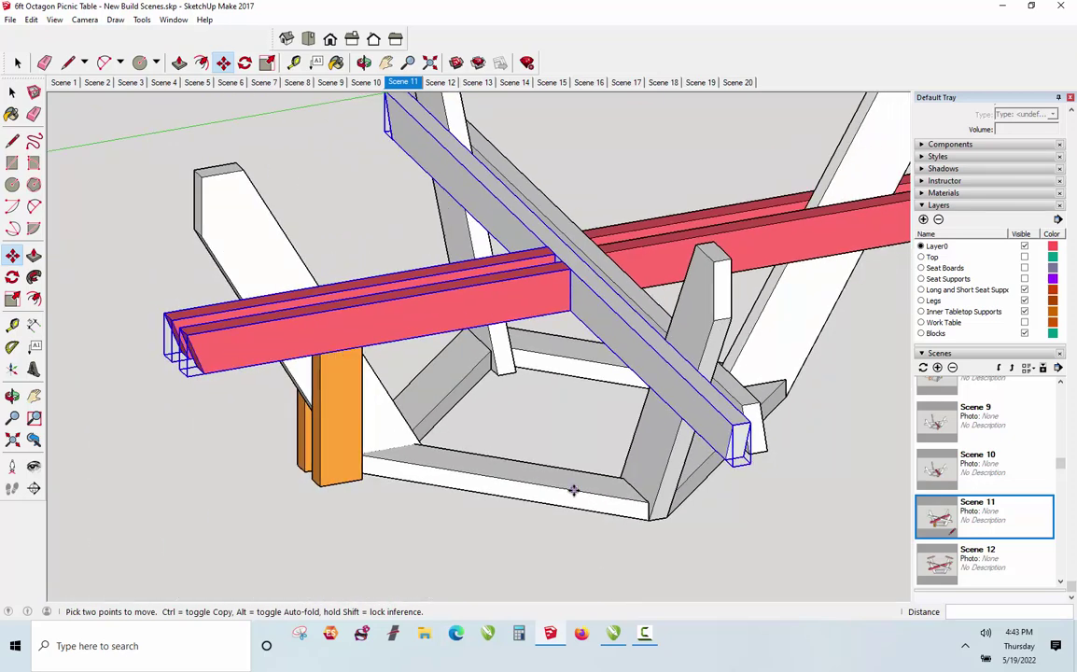
scroll(333, 376, "down", 2)
scroll(334, 375, "up", 3)
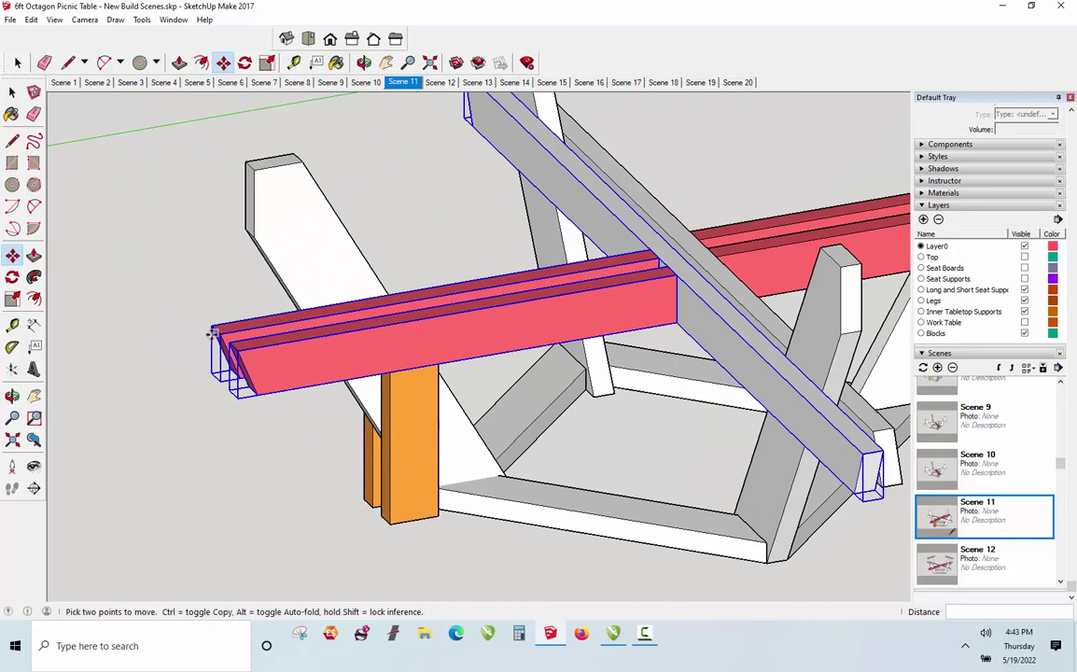
left_click(244, 390)
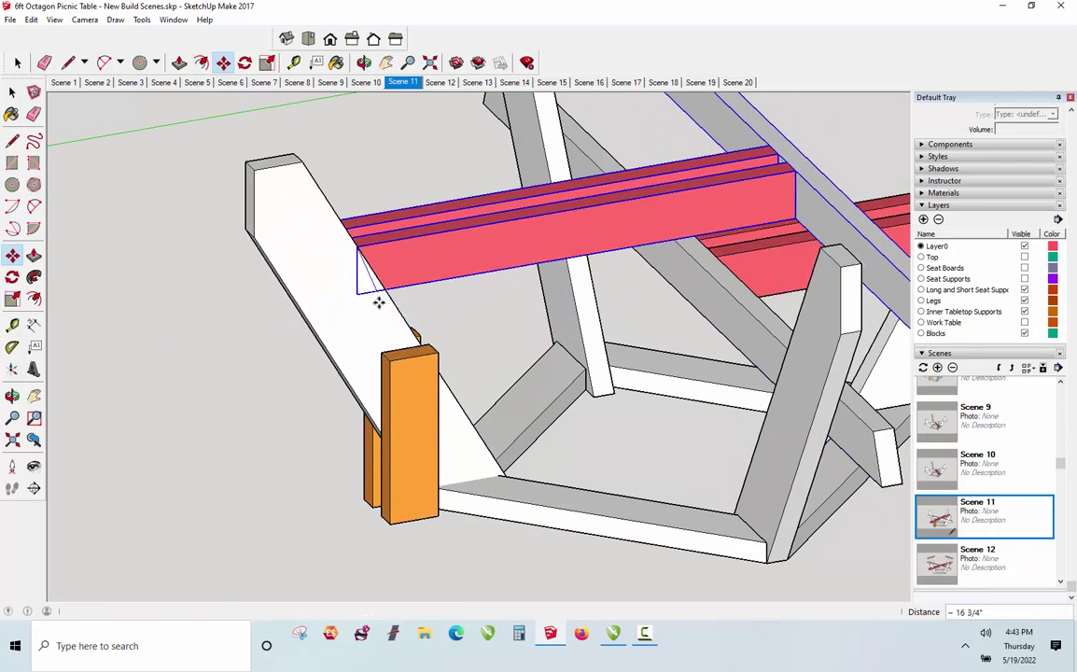
scroll(378, 294, "up", 2)
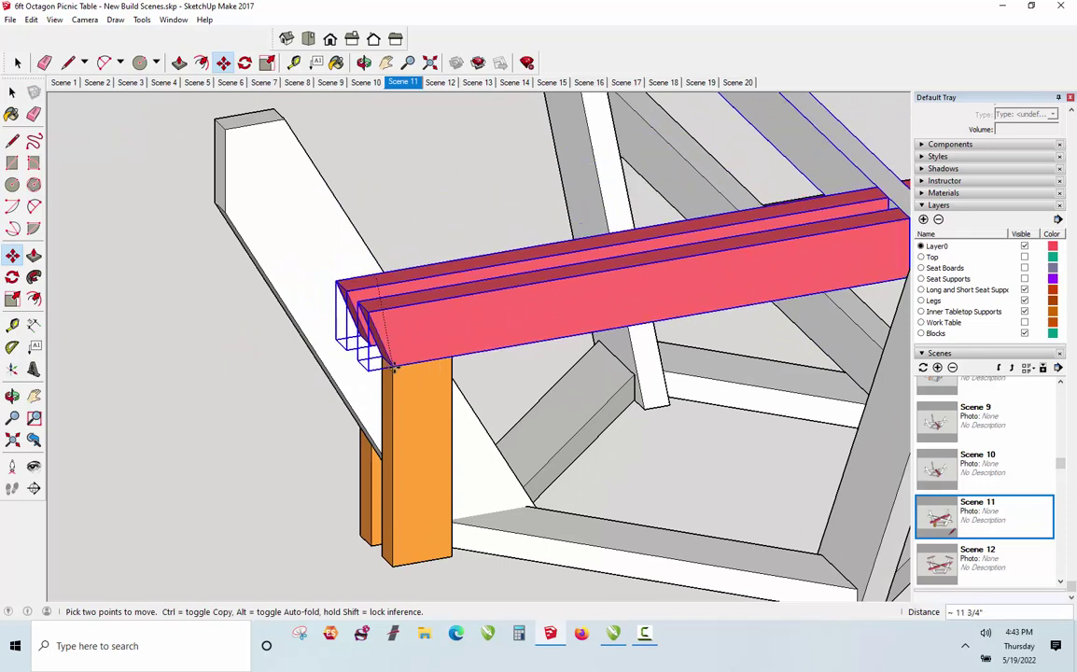
left_click(377, 355)
scroll(373, 359, "up", 3)
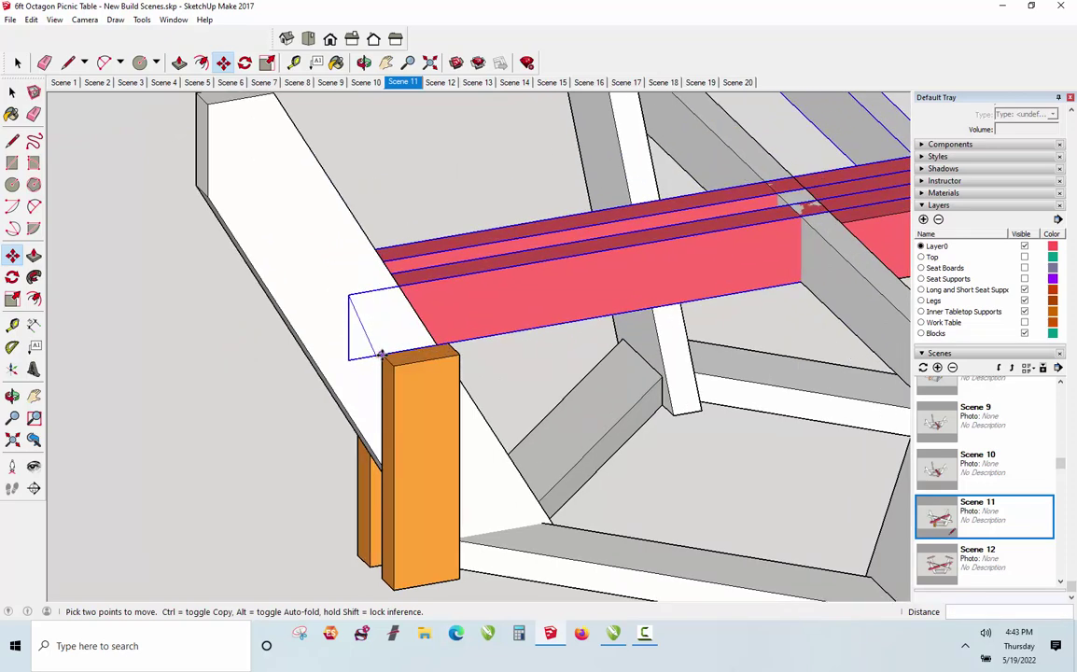
left_click(377, 354)
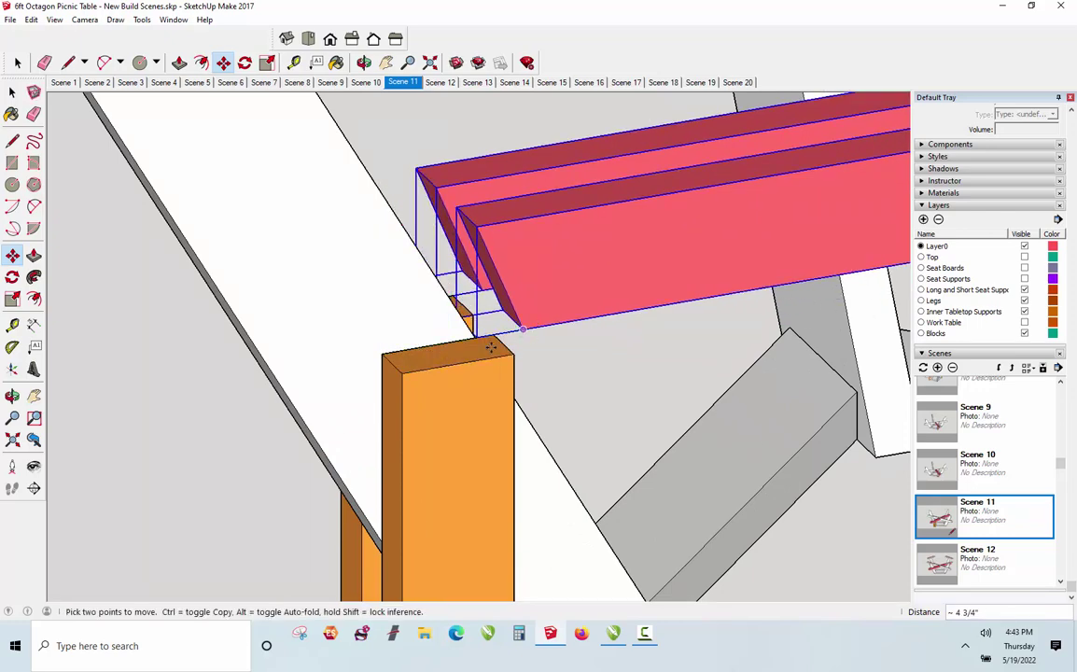
left_click(401, 372)
middle_click_drag(401, 371, 855, 207)
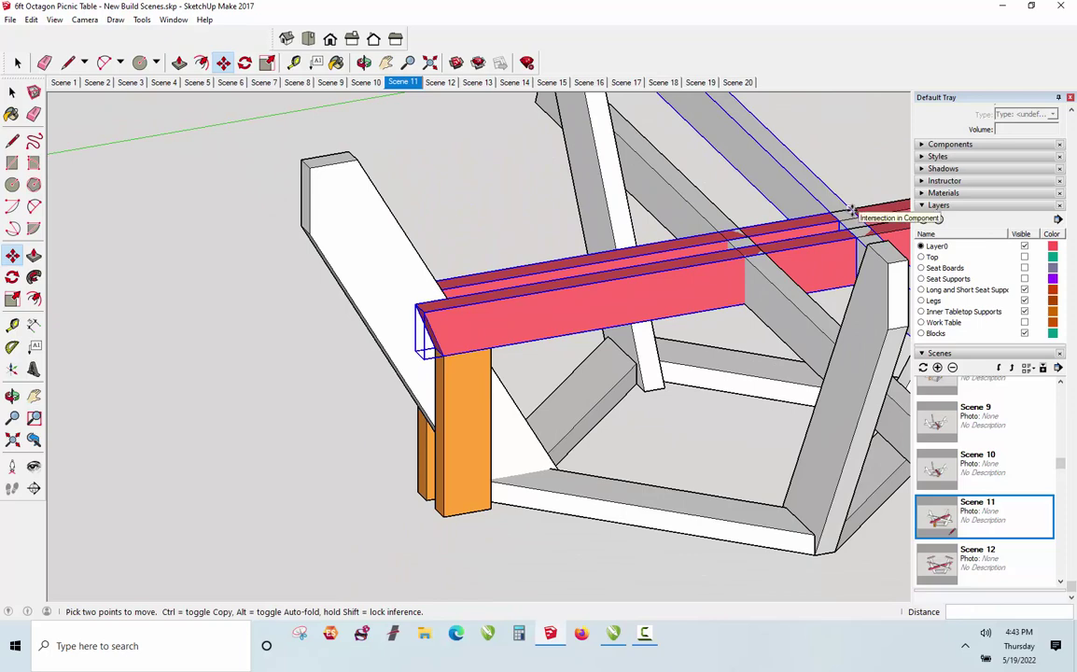
- Move the assembly 8 1/4" to align its long support with the other one, offset it 3" along the green axis, and deselect it
scroll(851, 210, "up", 2)
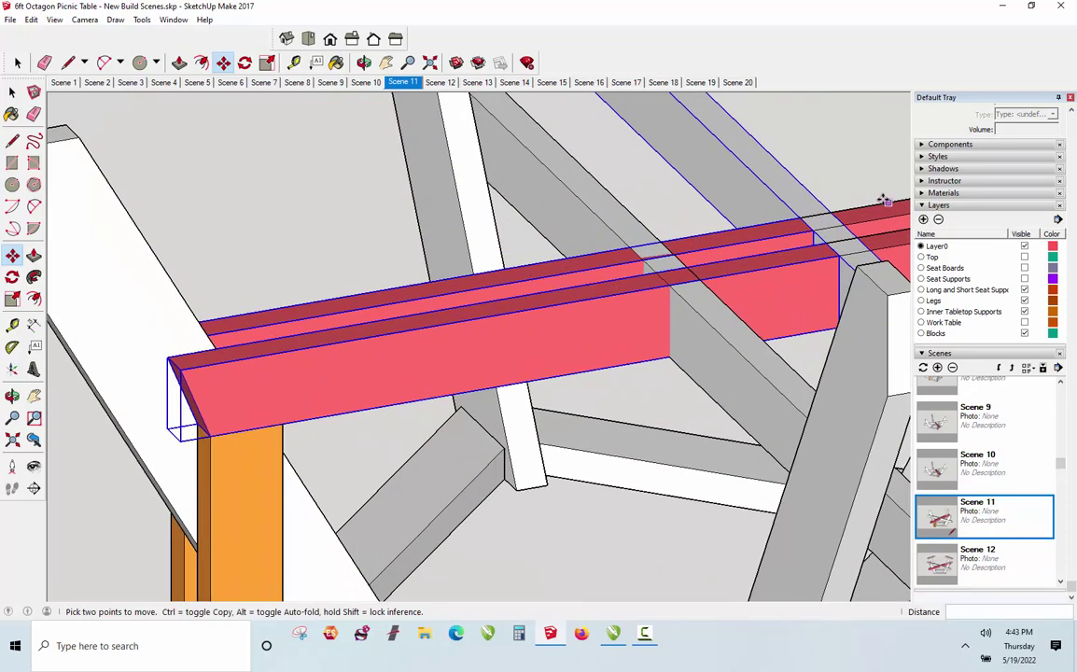
left_click(830, 210)
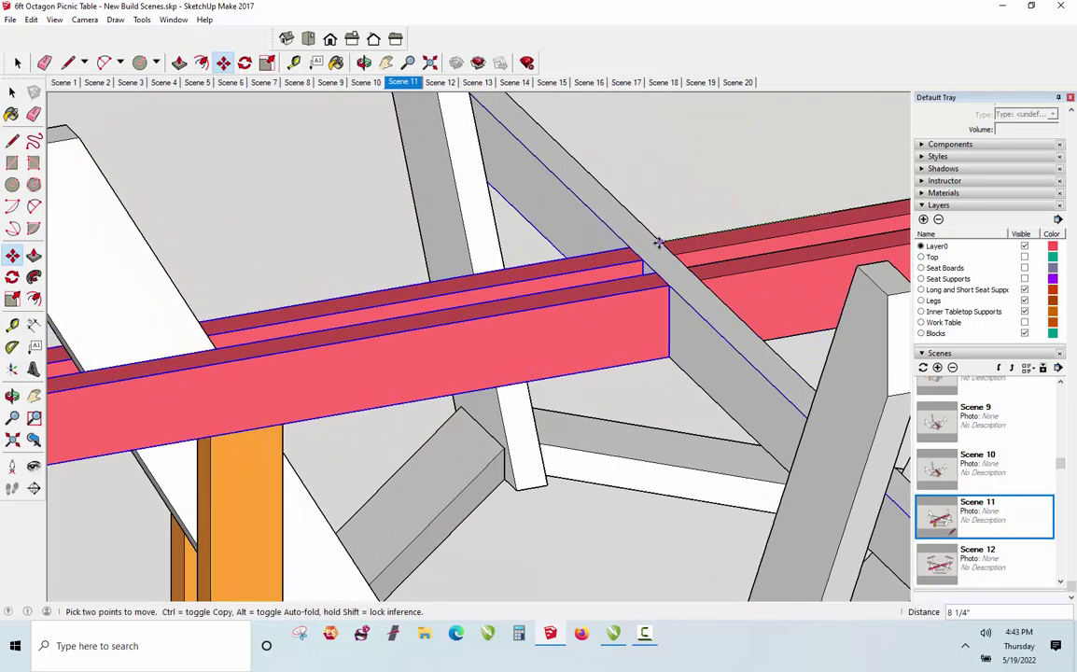
scroll(659, 243, "down", 3)
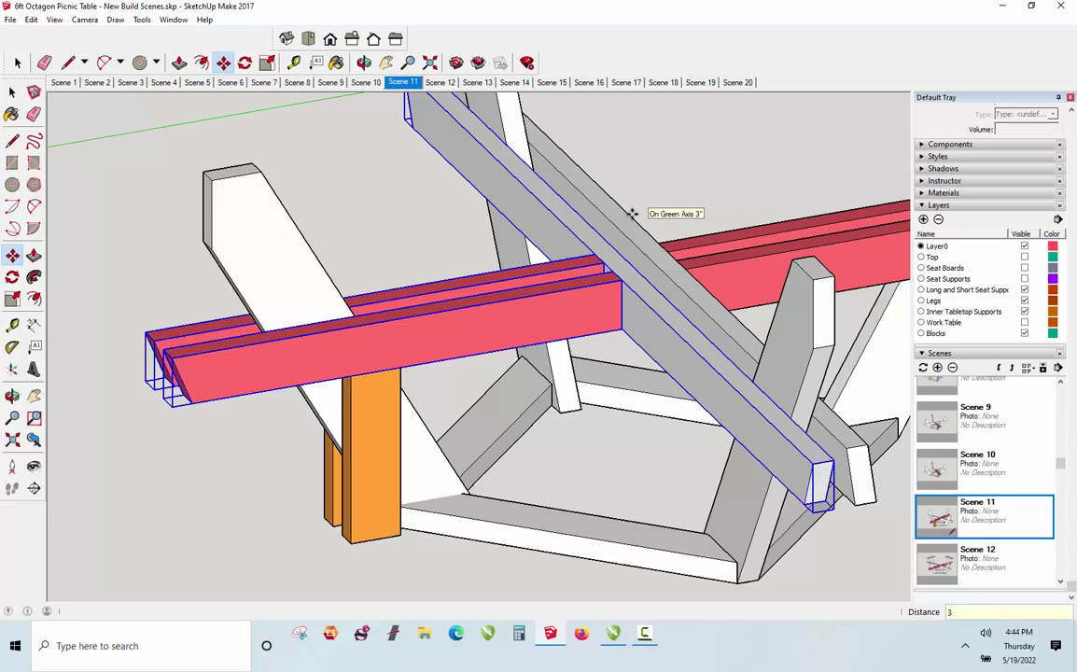
key("Return")
key("space")
left_click(421, 258)
scroll(420, 259, "down", 1)
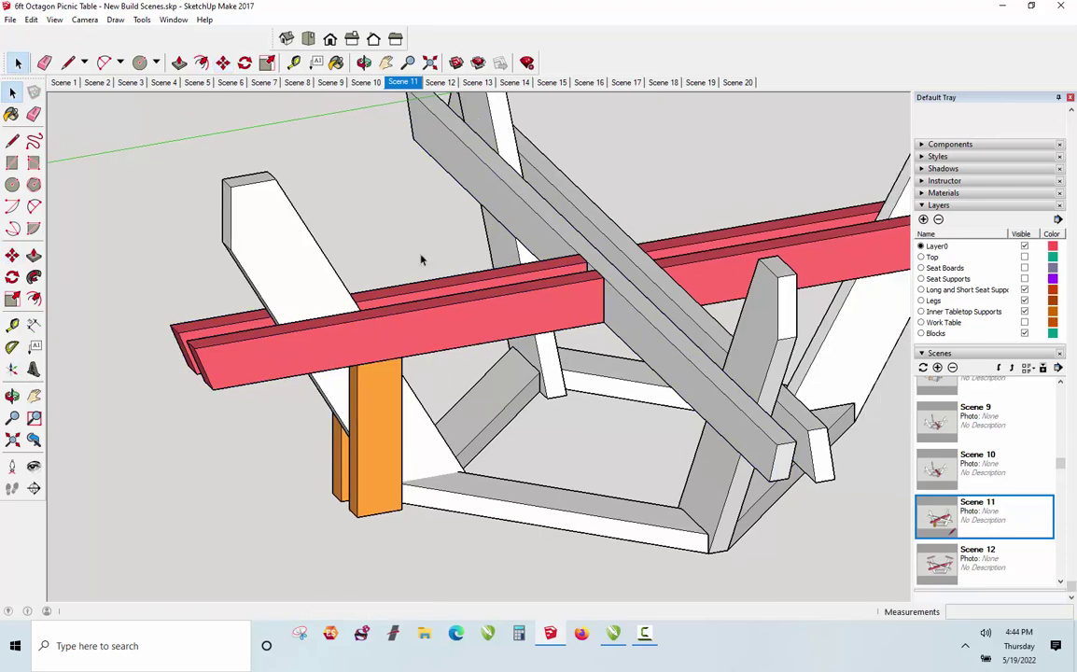
- Examine how both seat support assemblies fit together around the legs, selecting them as a pair and clearing the selection
scroll(421, 259, "down", 1)
left_click(364, 62)
left_click_drag(401, 214, 457, 308)
key("space")
scroll(564, 187, "down", 3)
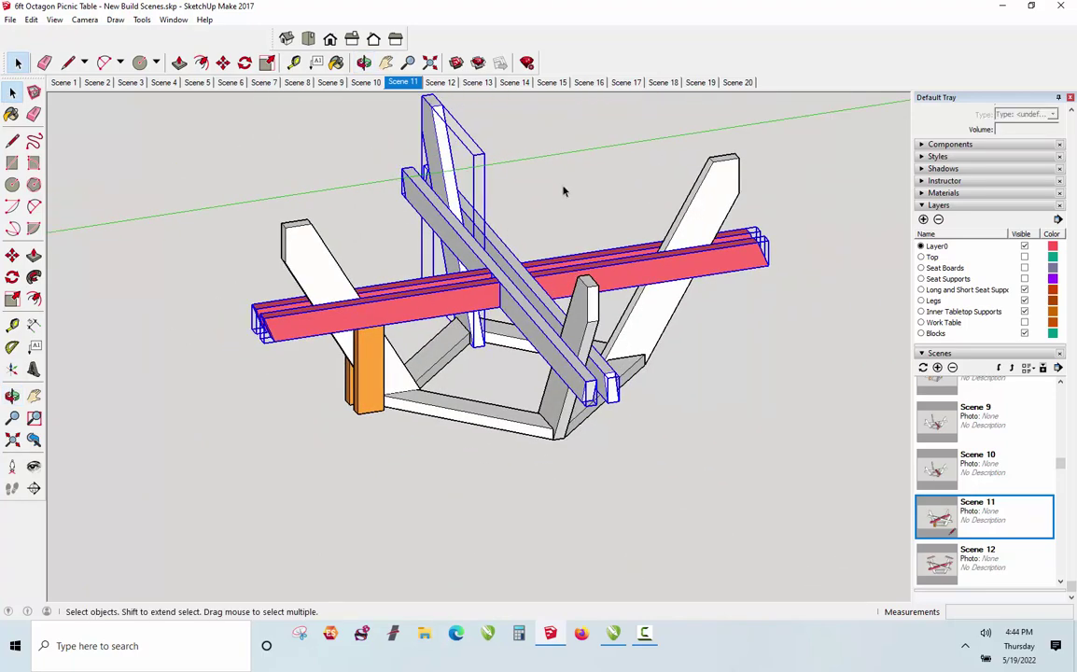
left_click(565, 187)
- Advance to Scene 12 and select the pink seat support above the front leg on the side away from the front red short supports
double_click(950, 552)
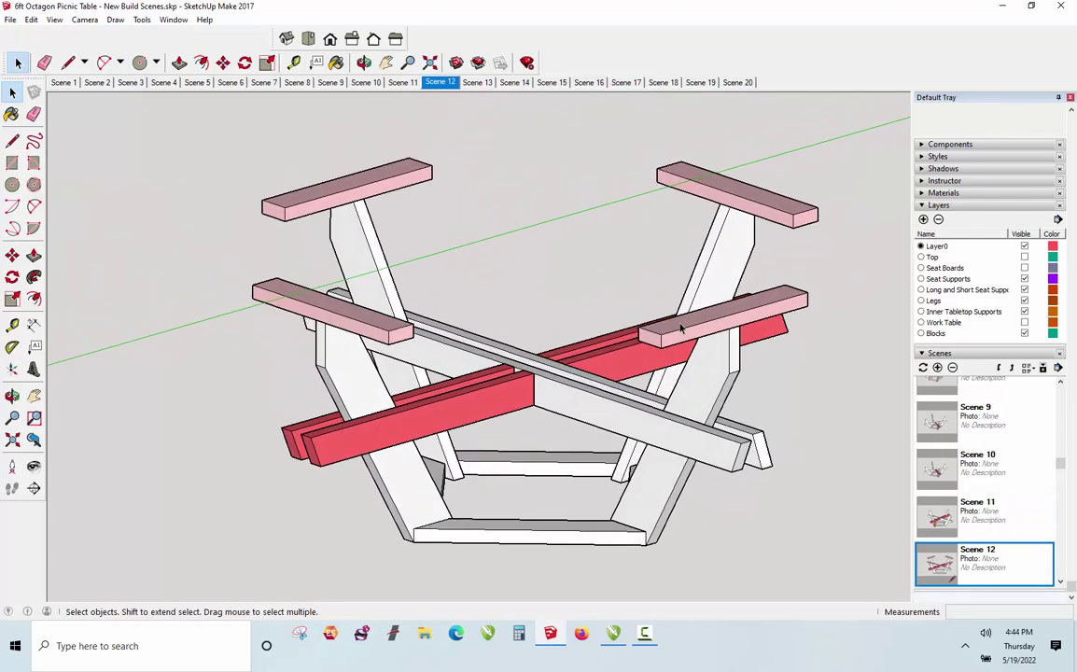
left_click(704, 342)
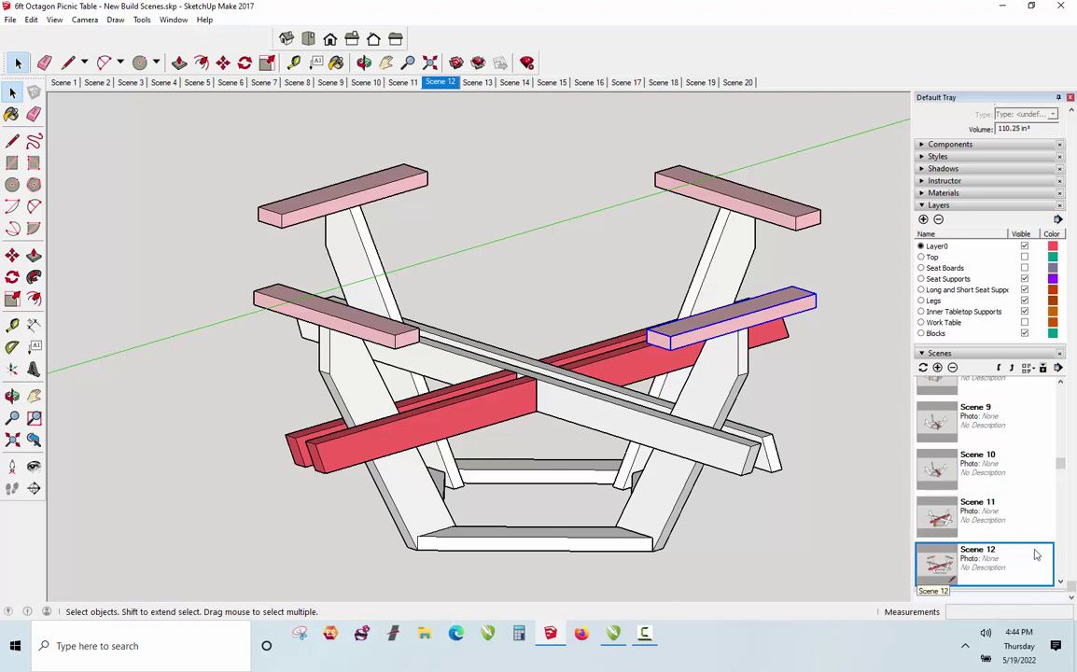
left_click(1061, 583)
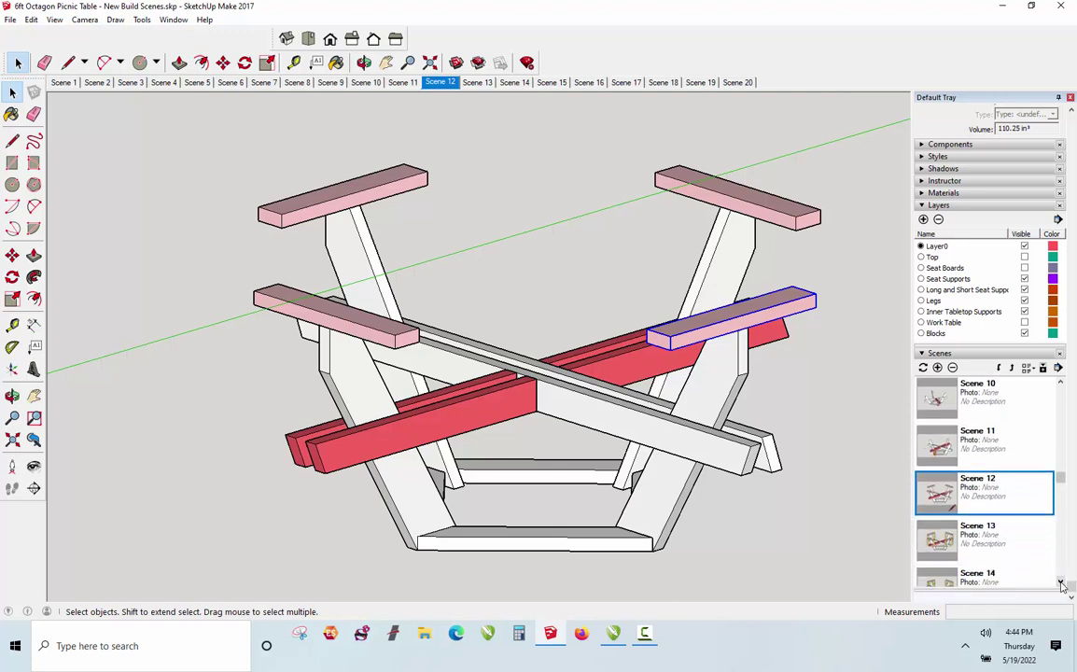
- Advance through Scenes 13 and 14 and select the green brace behind the yellow post under the front pink seat support
left_click(975, 543)
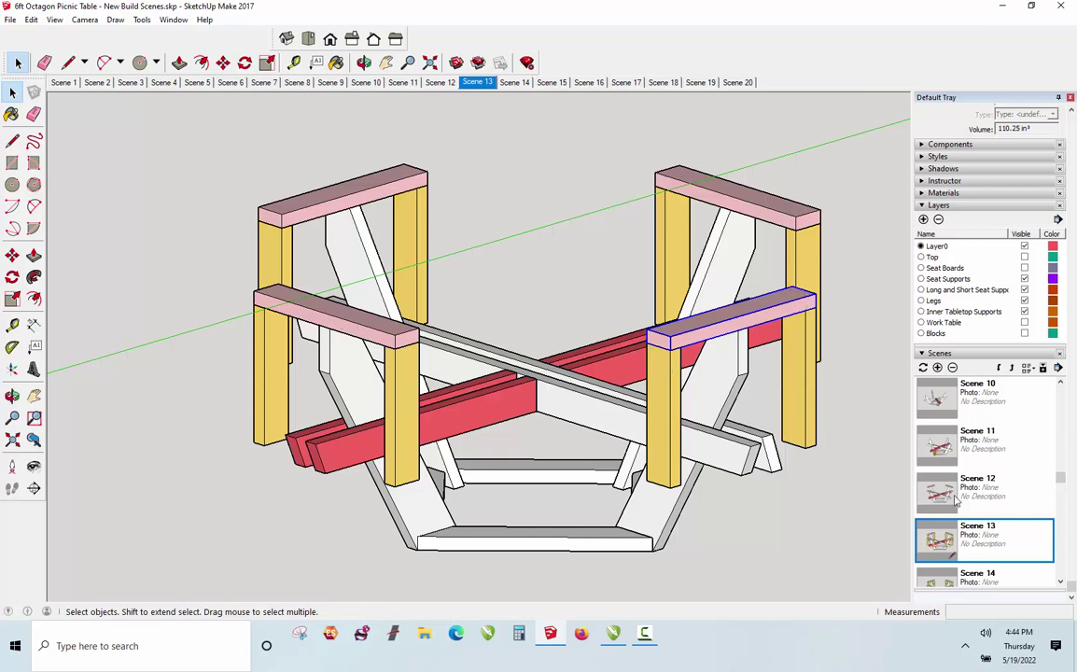
left_click(992, 583)
double_click(984, 572)
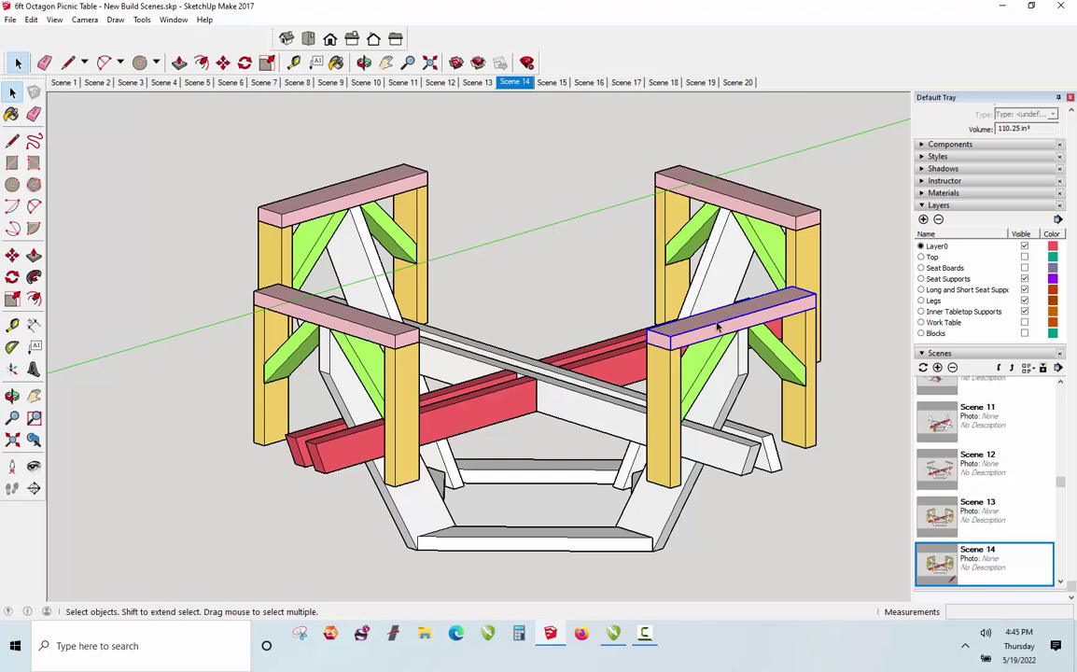
left_click(721, 351)
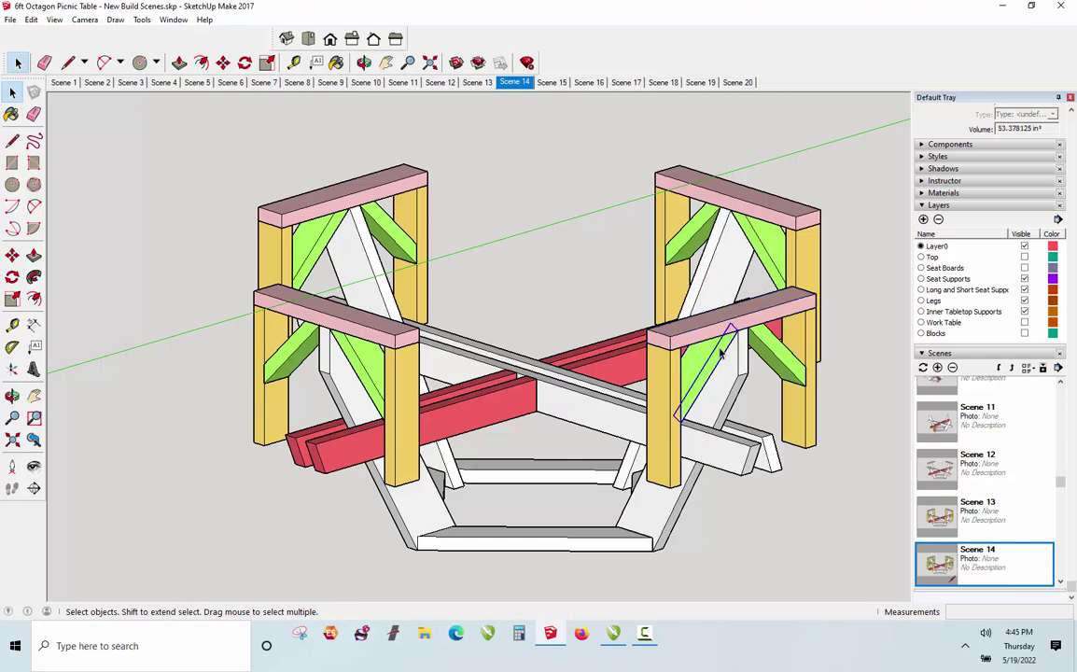
- Advance to Scene 15 and measure from the front yellow post along the bottom edge of the long white support beside the bevelled block
scroll(991, 546, "down", 3)
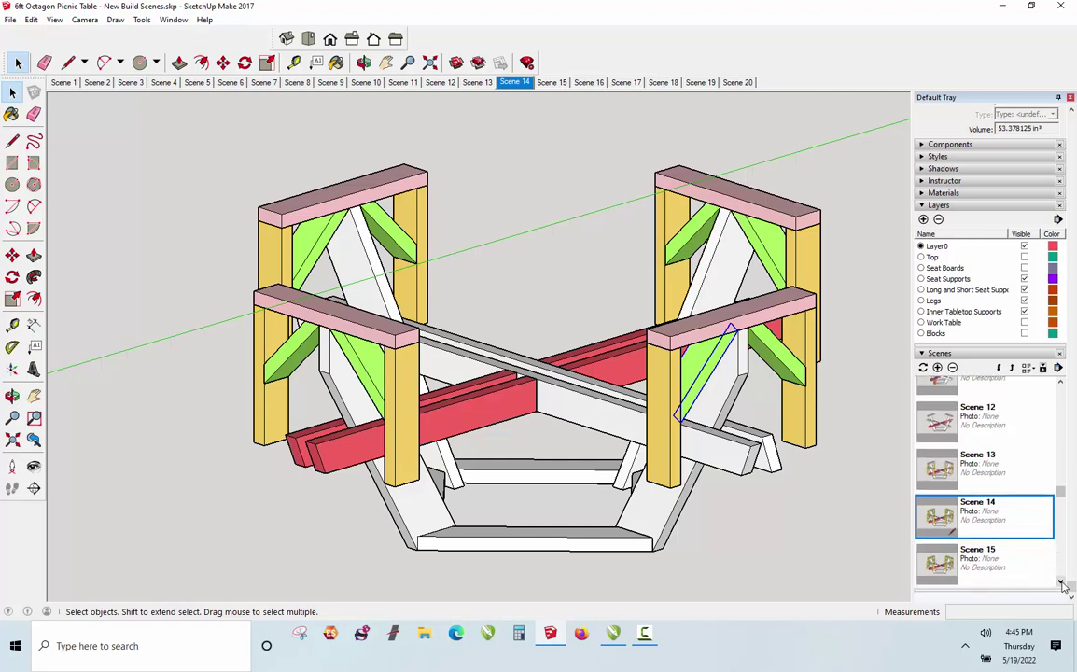
left_click(991, 546)
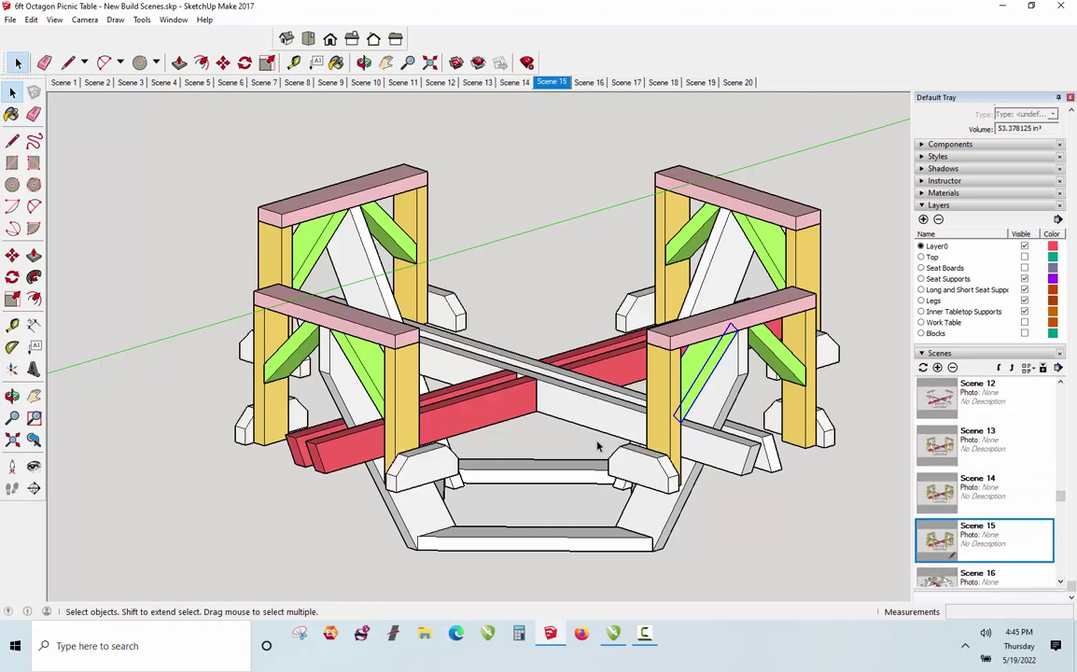
scroll(653, 463, "up", 5)
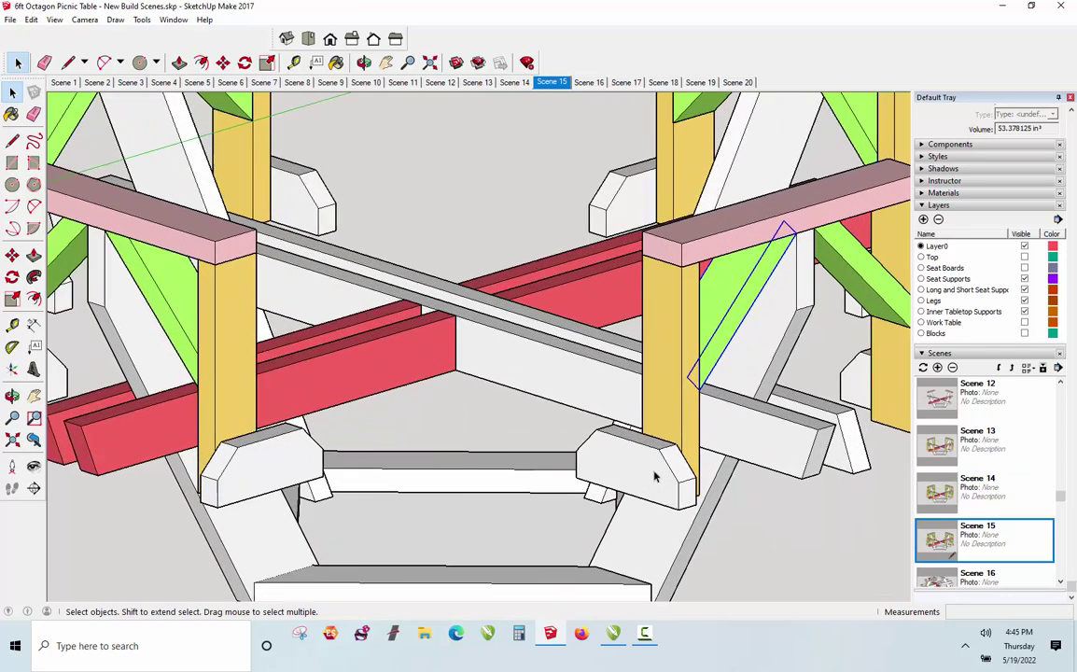
key("t")
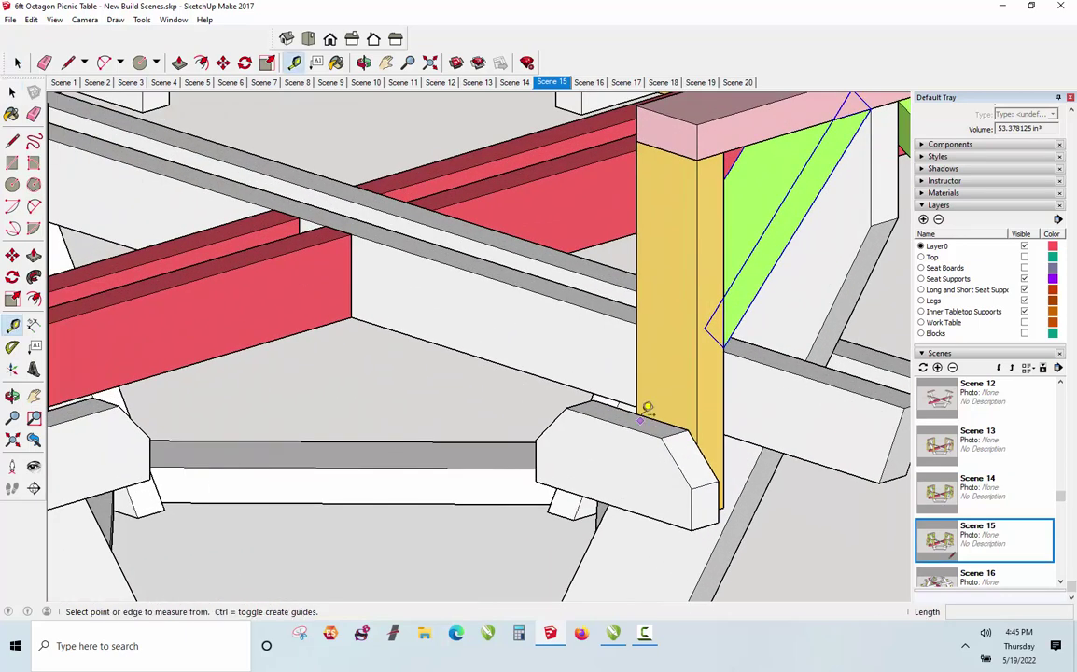
left_click(636, 411)
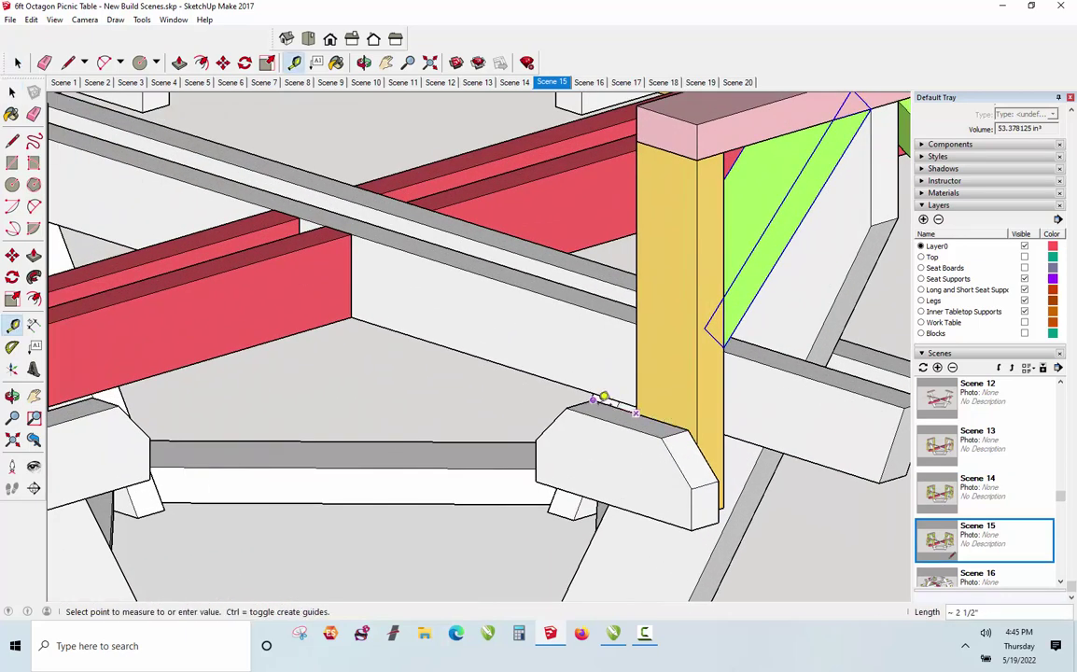
left_click(605, 395)
left_click(636, 413)
left_click(598, 393)
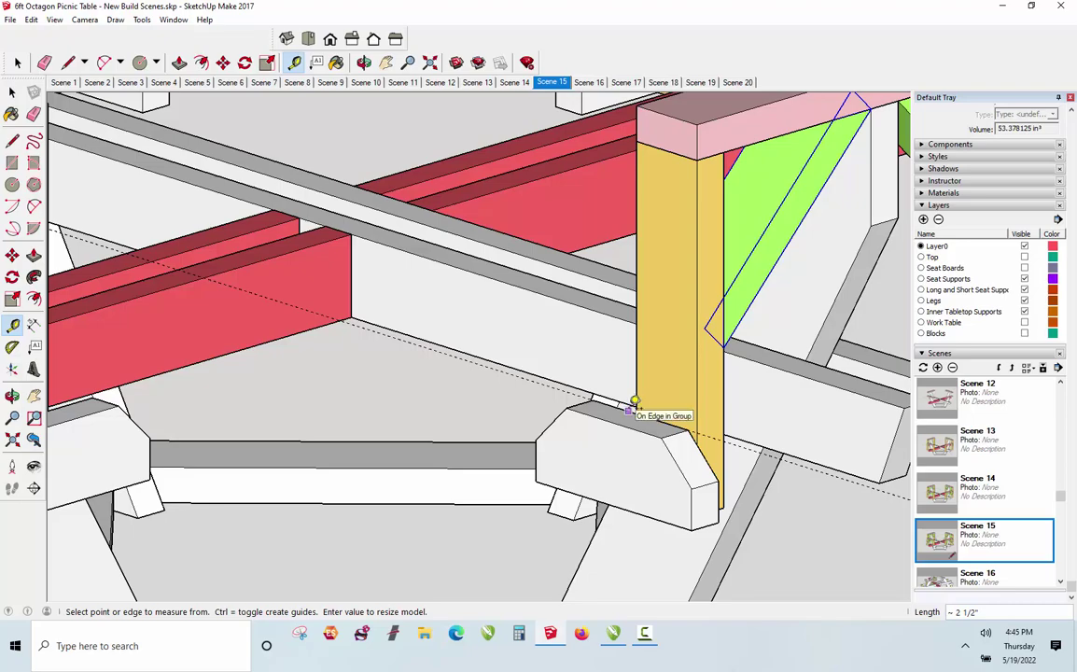
- Measure from the yellow post's corner to the end of the bevelled white seat block along the block's edge
left_click(363, 62)
left_click_drag(438, 158, 454, 184)
key("F2")
scroll(503, 159, "up", 6)
key("space")
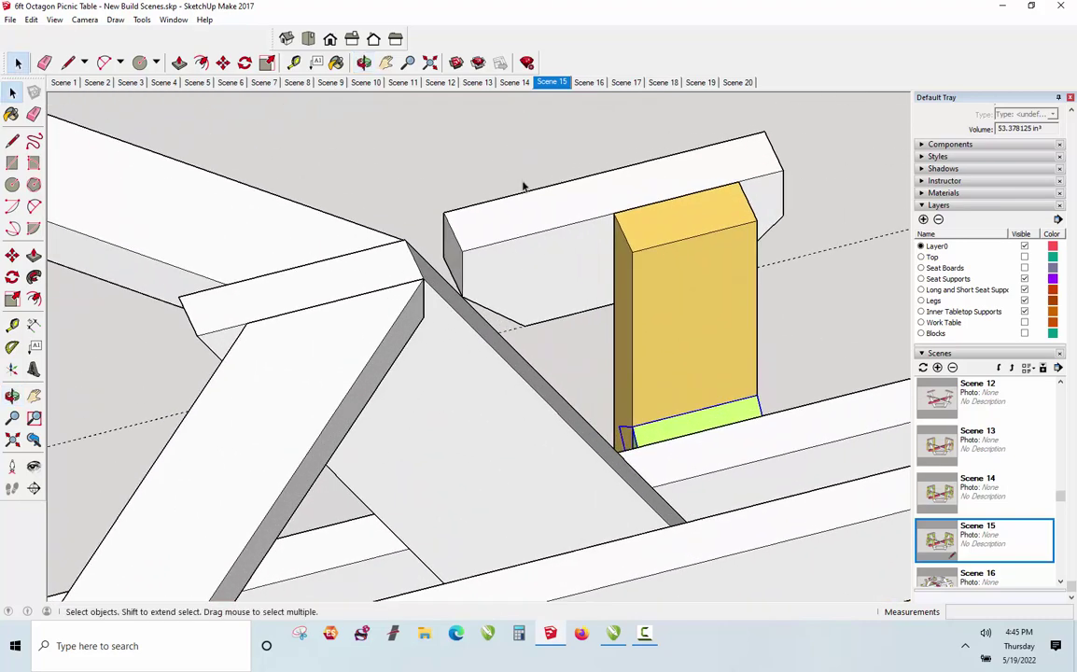
key("t")
left_click(613, 215)
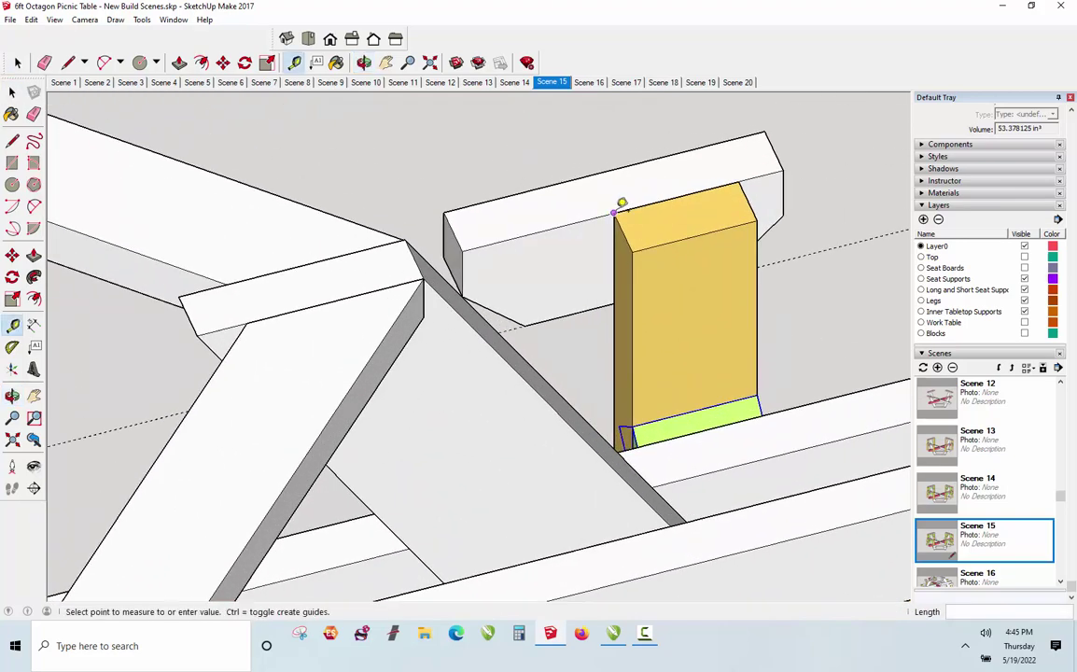
left_click(463, 248)
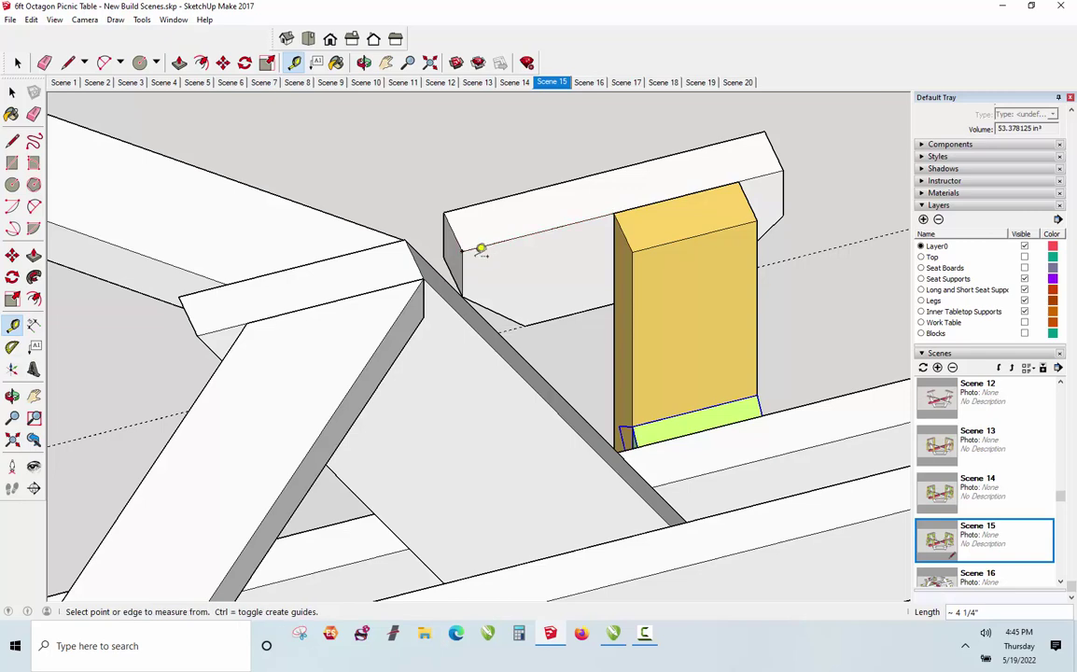
- Advance to Scene 16 and examine from beneath how the first seat board rests on the bevelled block and red supports
scroll(523, 238, "down", 5)
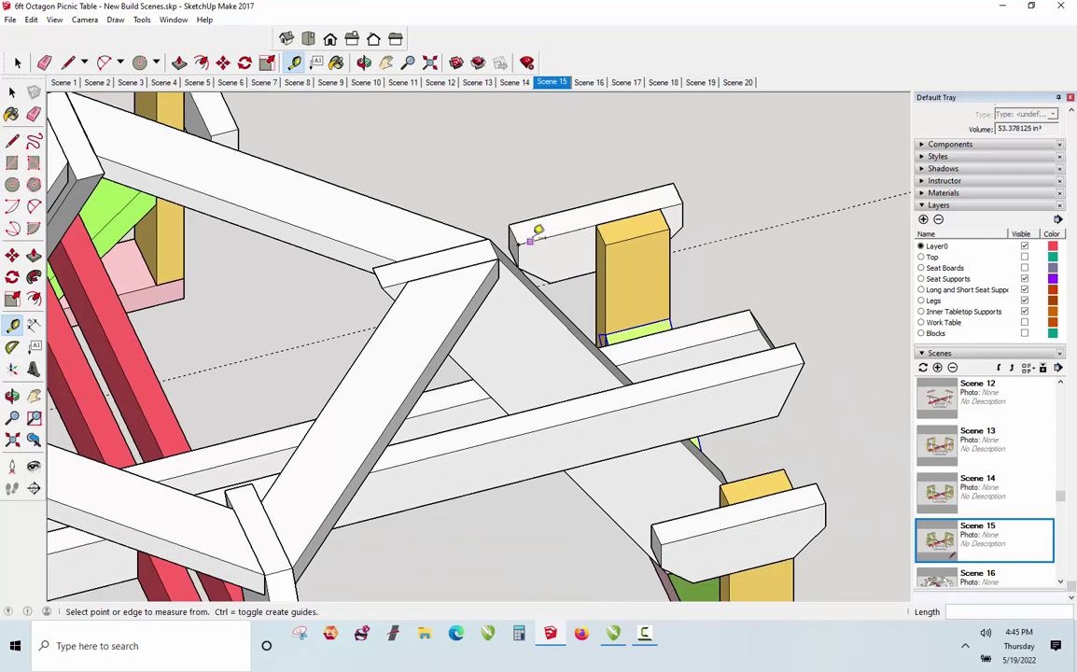
scroll(606, 246, "down", 5)
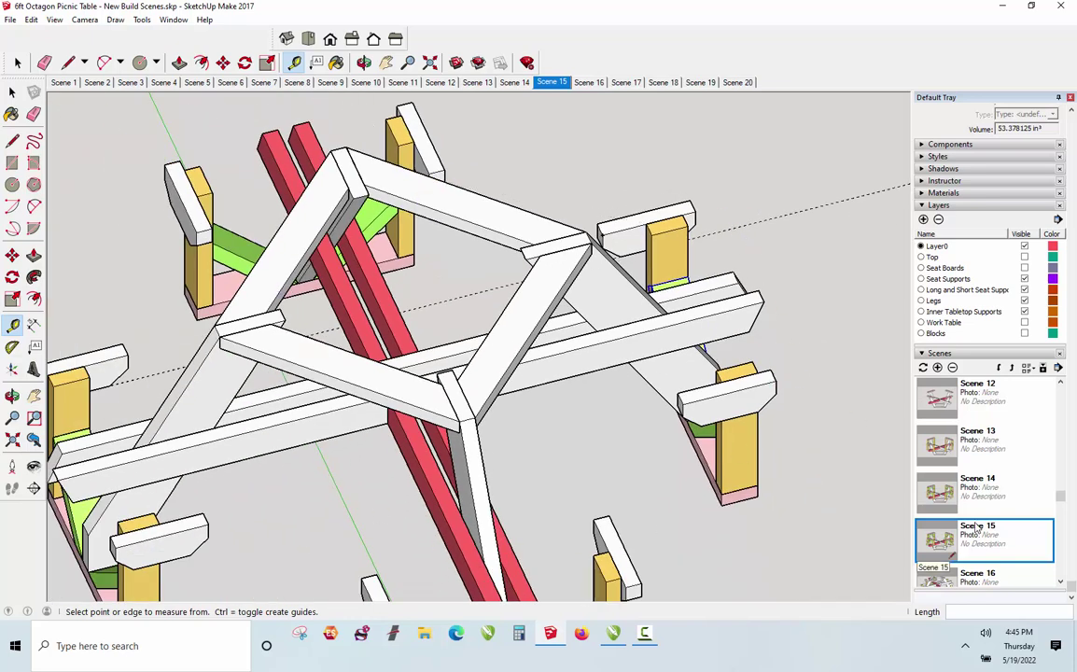
scroll(635, 253, "down", 3)
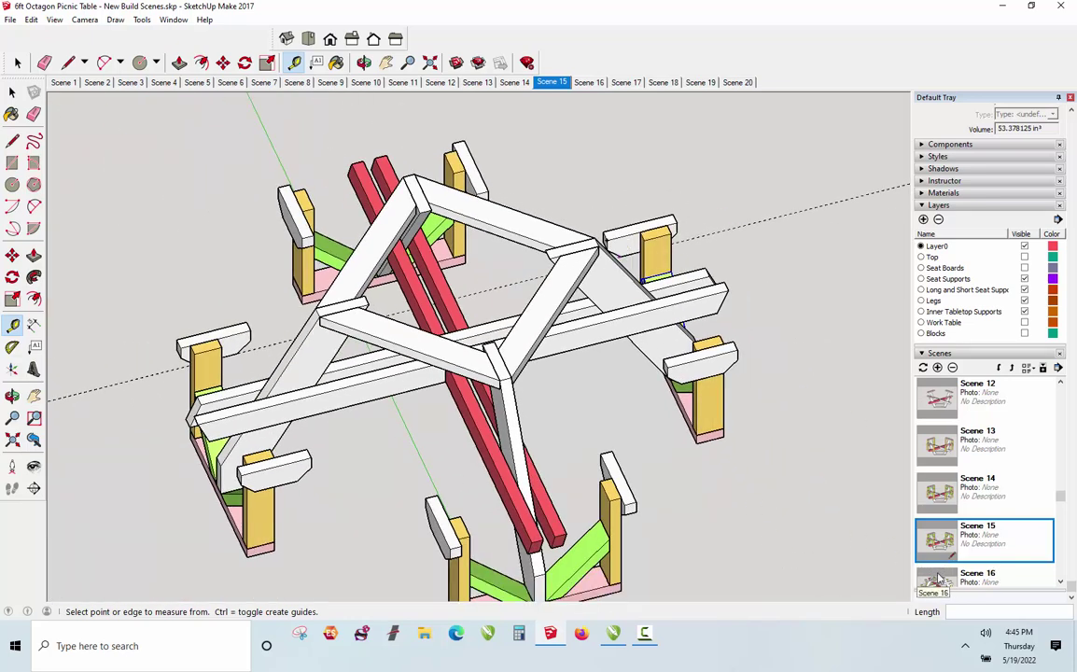
left_click(970, 578)
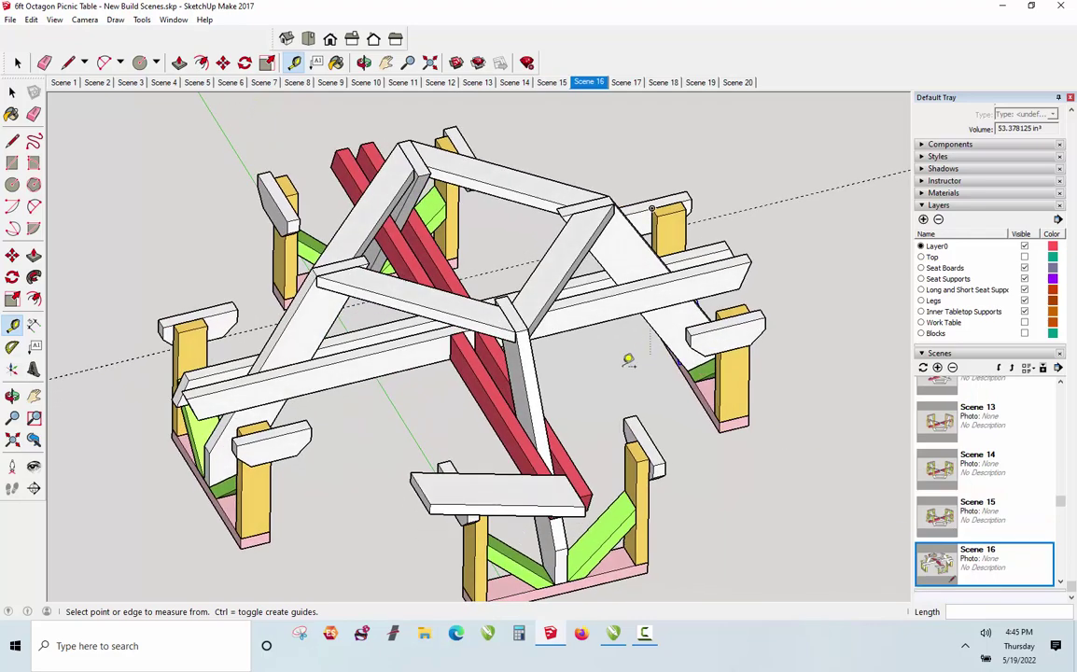
scroll(573, 518, "up", 5)
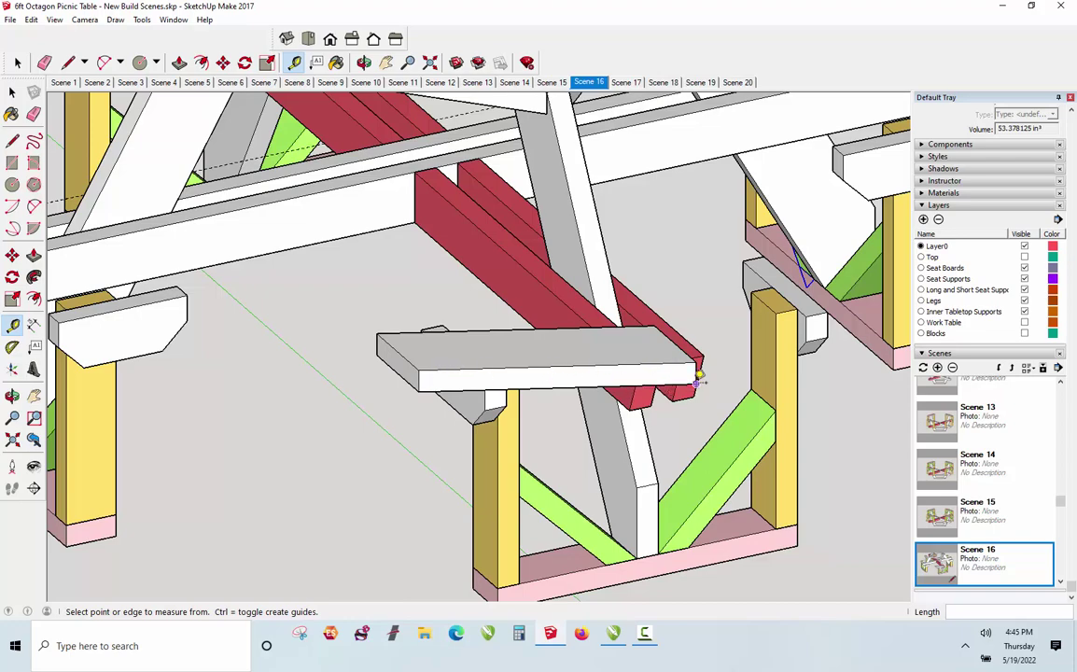
left_click(364, 63)
left_click_drag(585, 397, 726, 367)
scroll(664, 244, "up", 3)
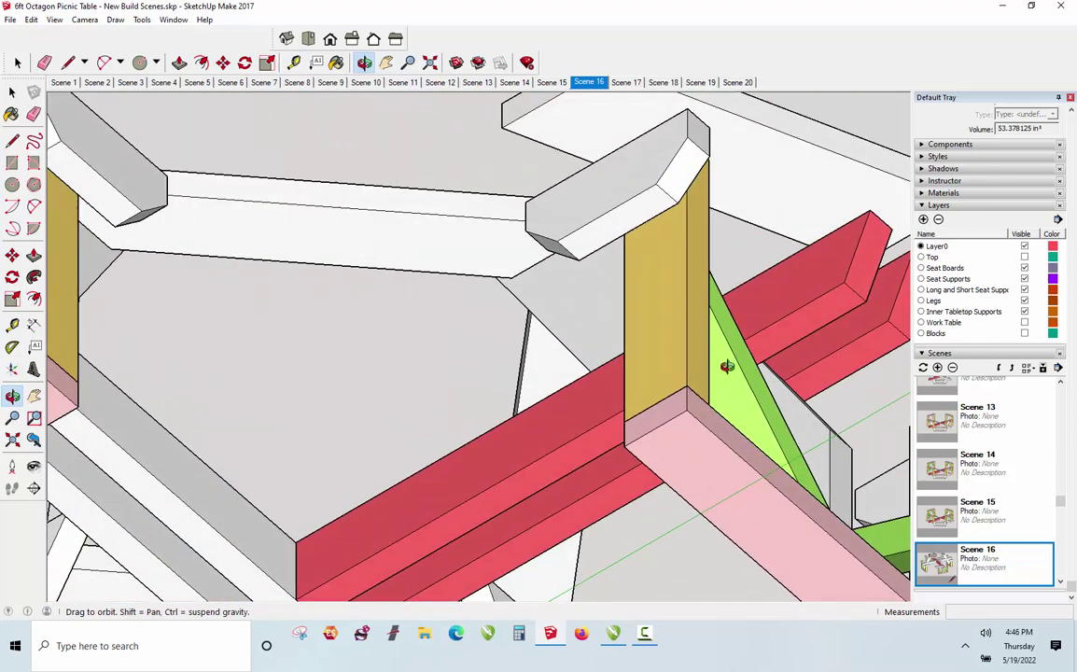
scroll(854, 261, "down", 2)
scroll(853, 262, "up", 2)
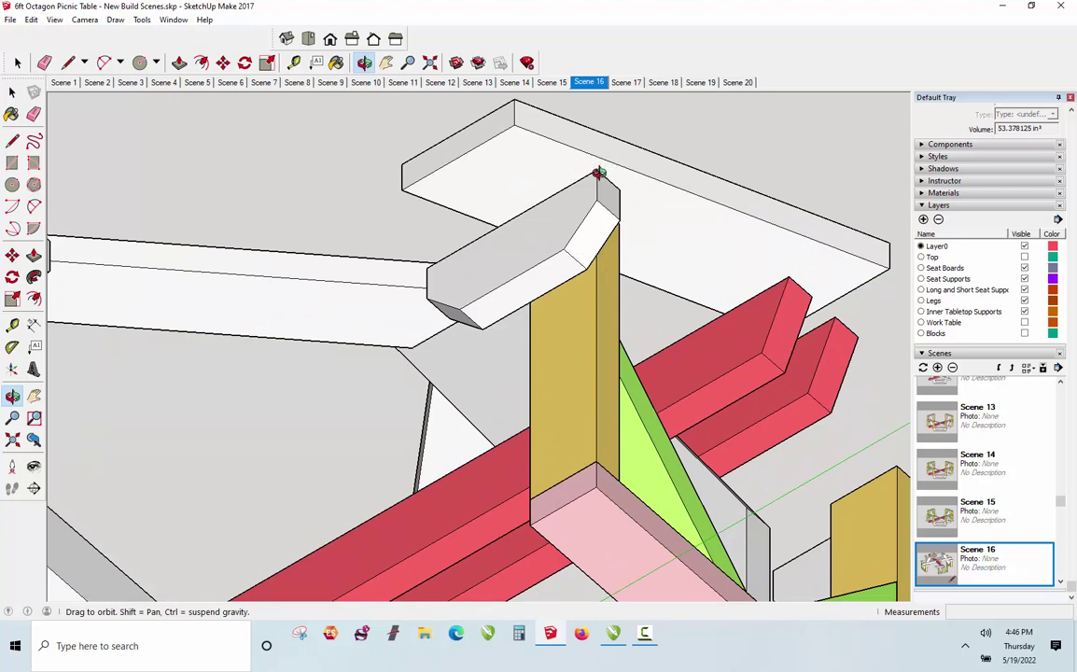
scroll(439, 335, "down", 3)
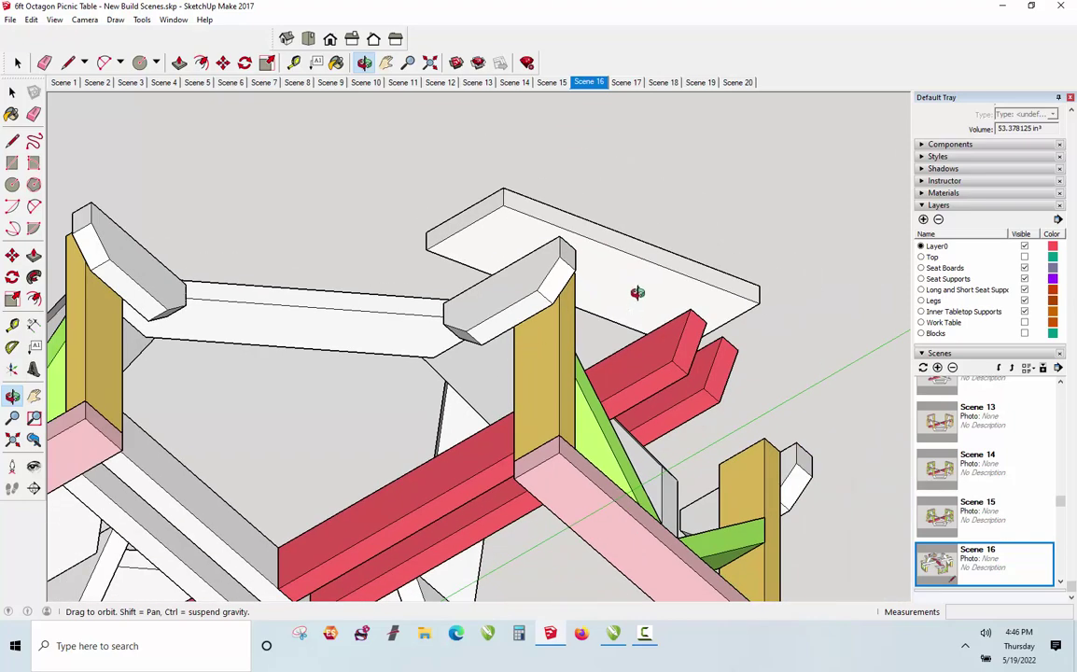
- Examine from above where the first seat board ends in relation to the red supports and the front leg
left_click_drag(593, 238, 493, 529)
scroll(489, 527, "down", 5)
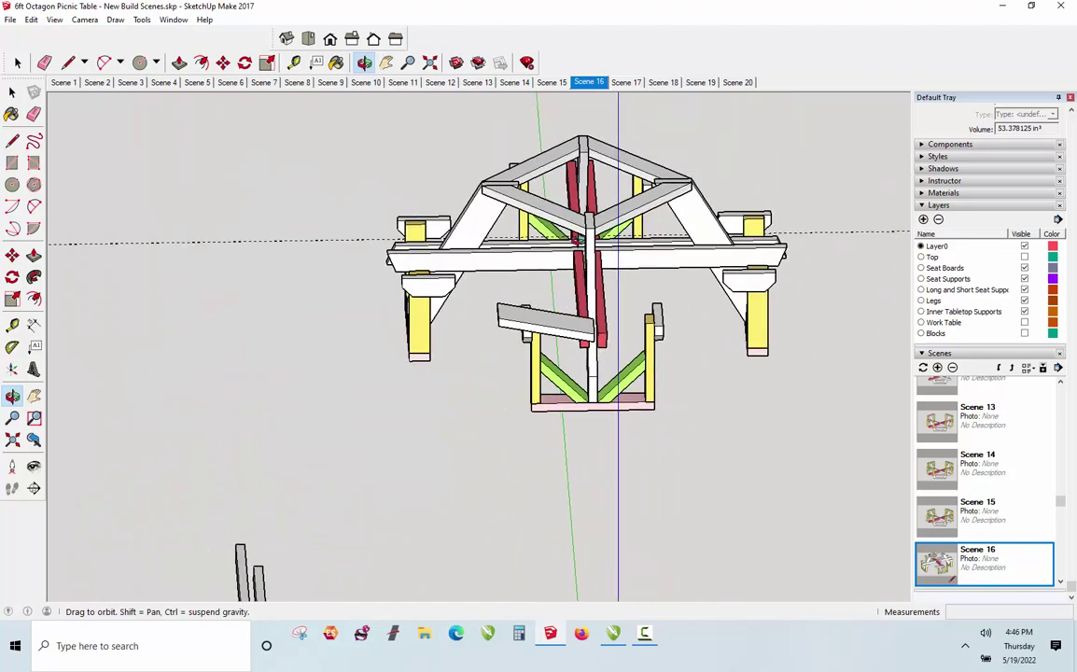
scroll(615, 375, "up", 3)
left_click_drag(615, 375, 493, 396)
scroll(493, 397, "up", 5)
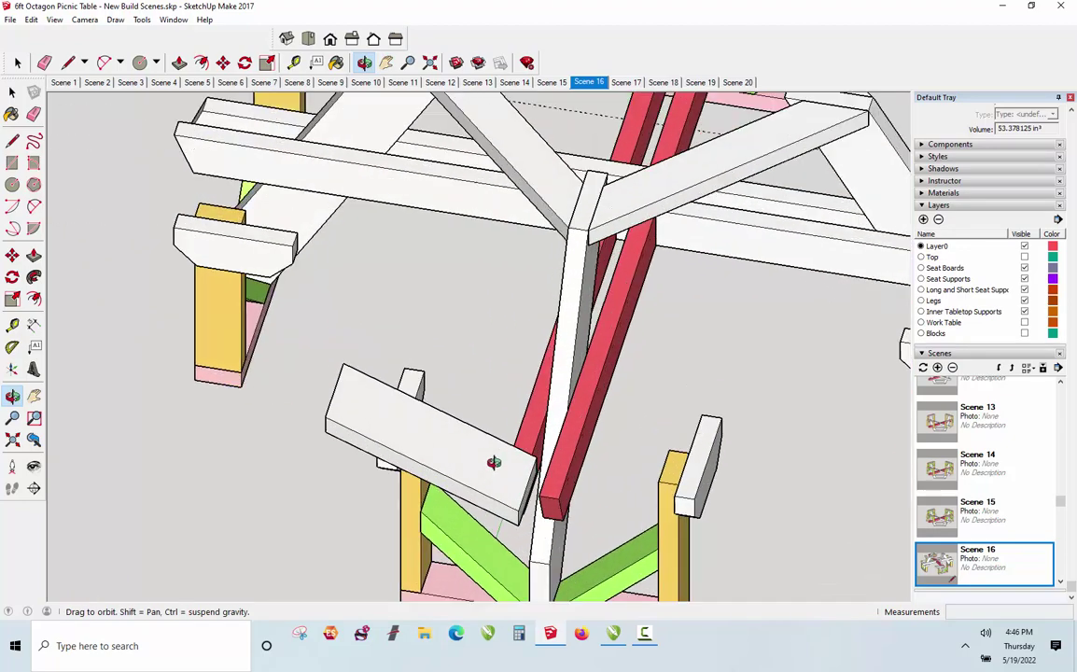
left_click_drag(493, 462, 651, 376)
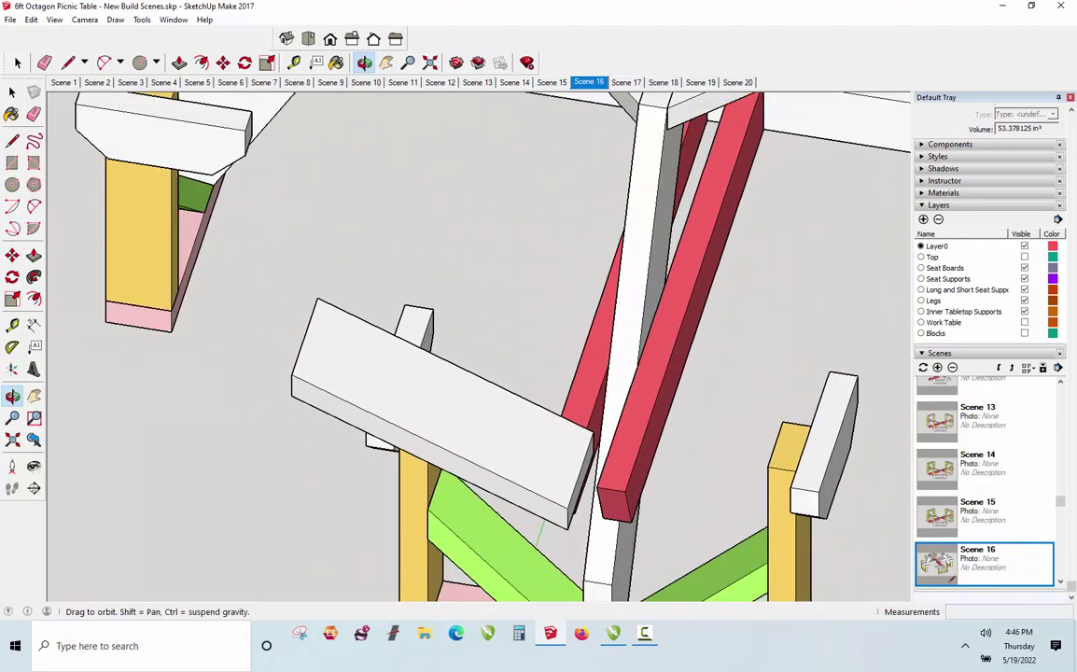
- Advance to Scene 17 to show the second outer seat board and clear the selection
left_click(1060, 585)
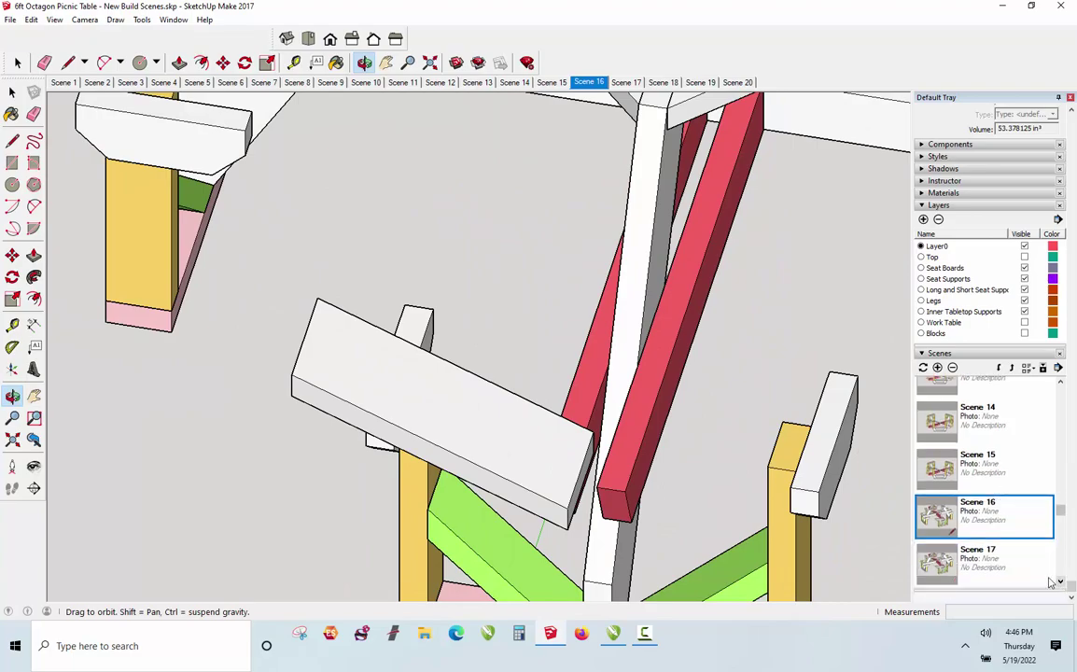
left_click(989, 567)
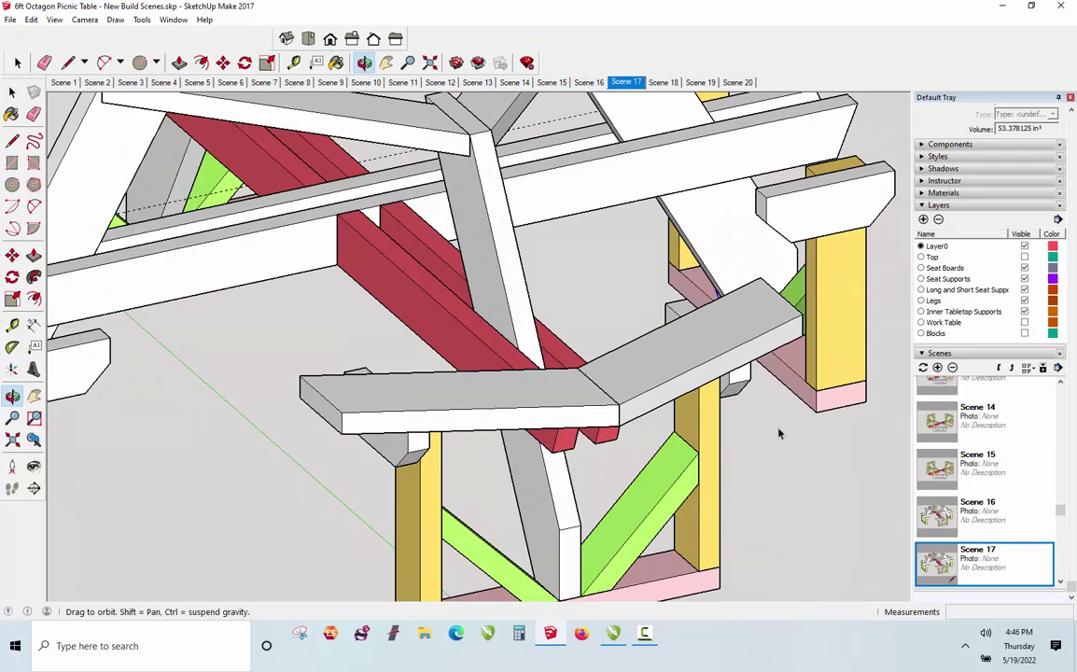
key("space")
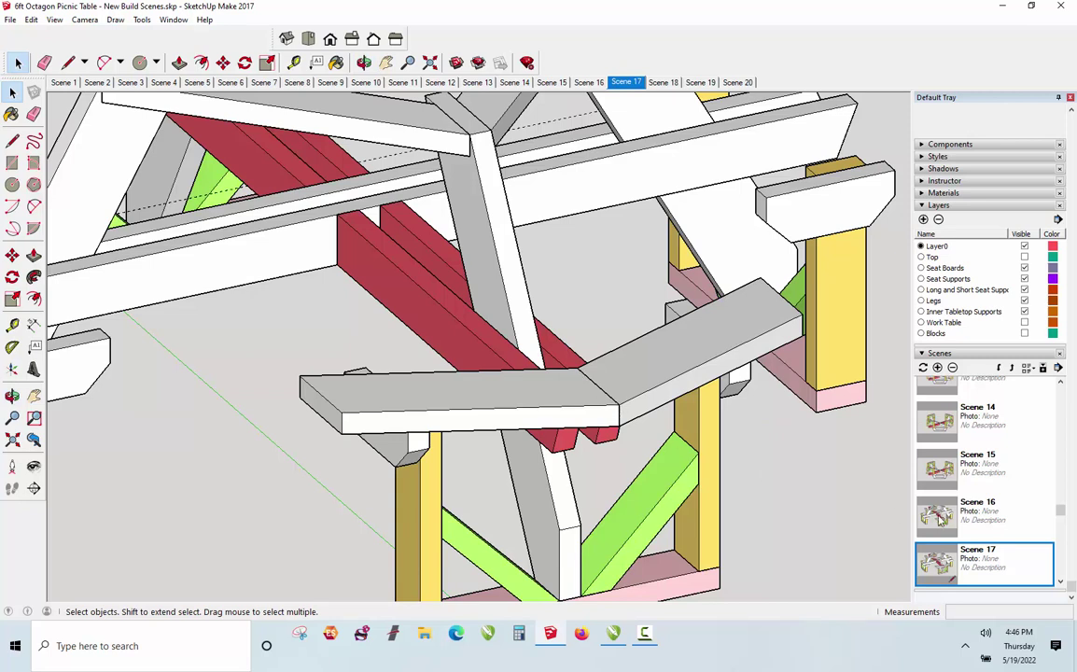
- Advance to Scene 18 and examine the added inner seat board from beneath and from above
left_click(1062, 581)
left_click(1062, 581)
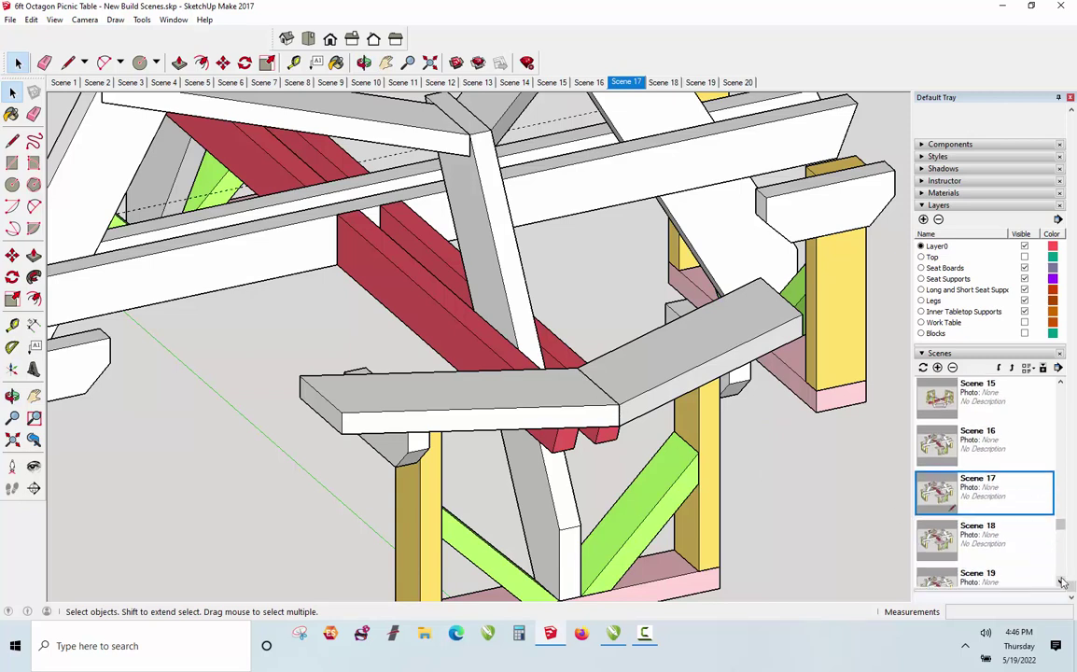
left_click(994, 541)
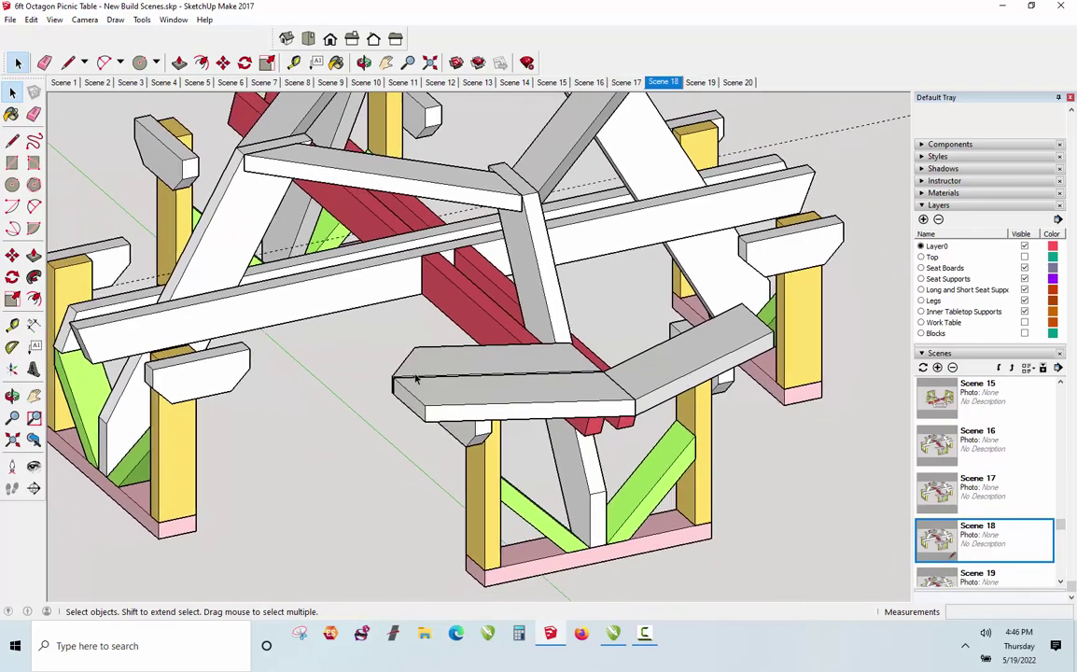
left_click(362, 64)
left_click_drag(445, 468, 576, 172)
scroll(585, 163, "up", 5)
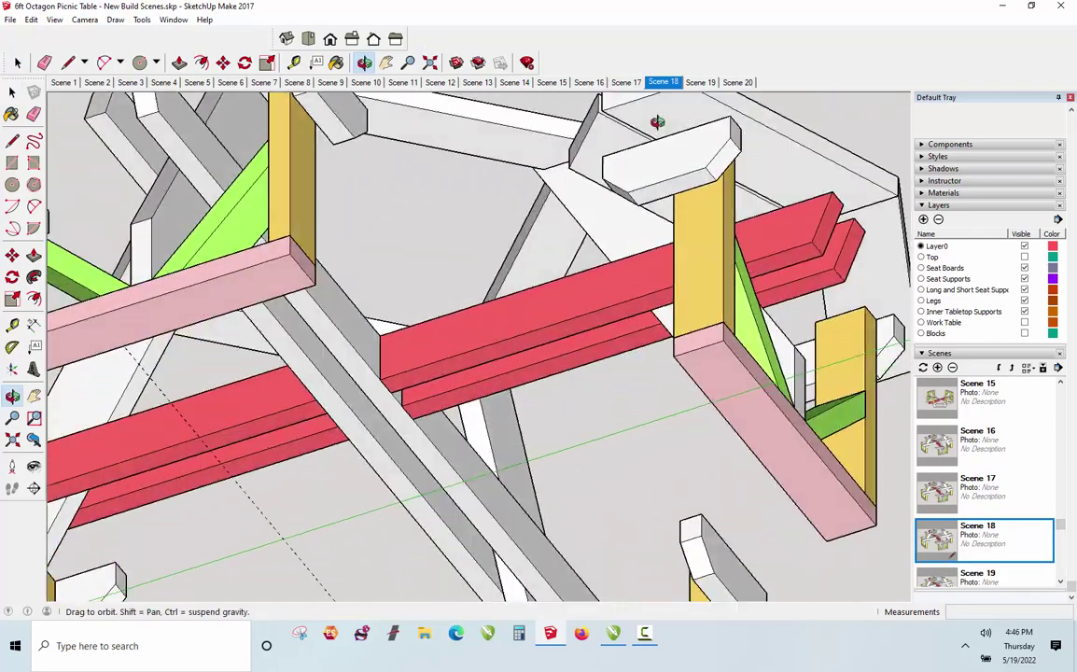
left_click_drag(657, 122, 801, 171)
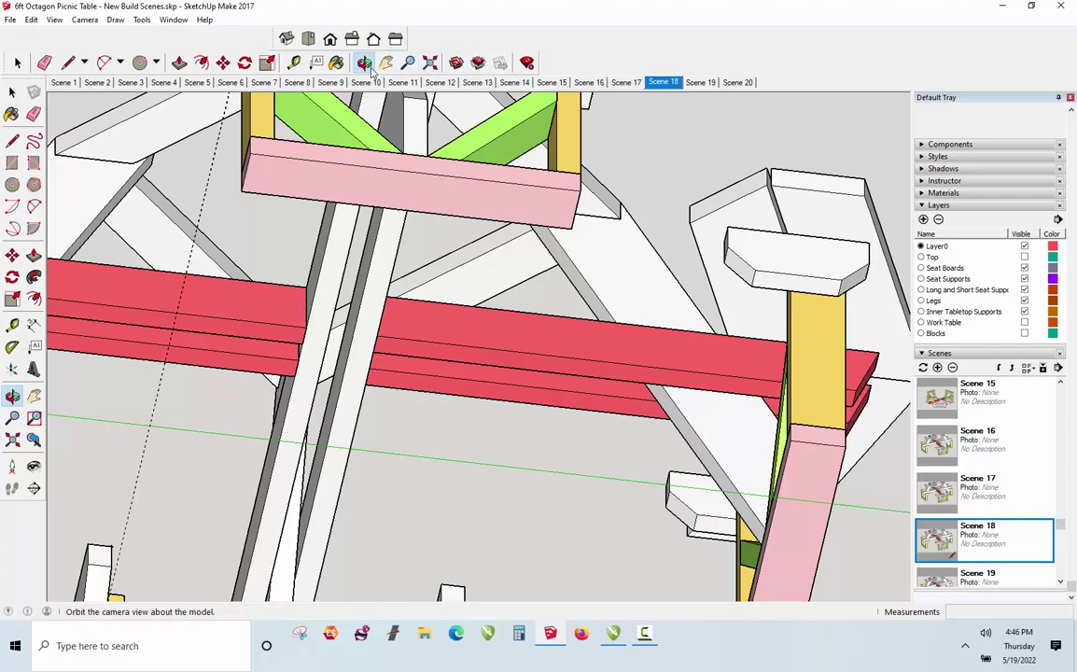
left_click_drag(495, 307, 496, 439)
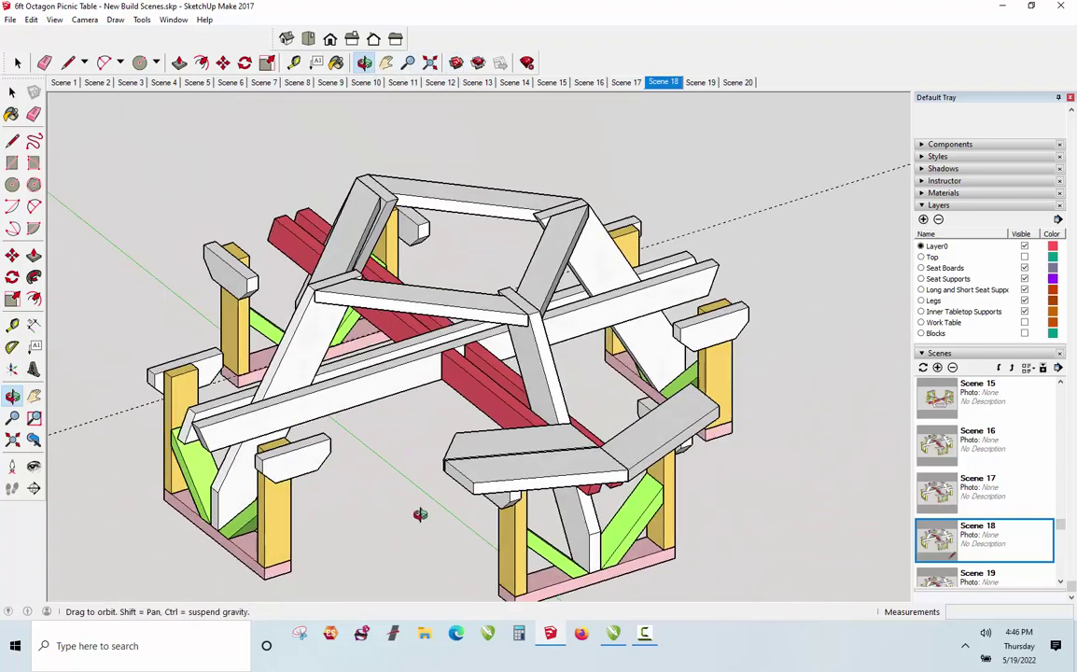
- Advance through Scenes 19 and 20 and make the Top layer visible
left_click(1012, 580)
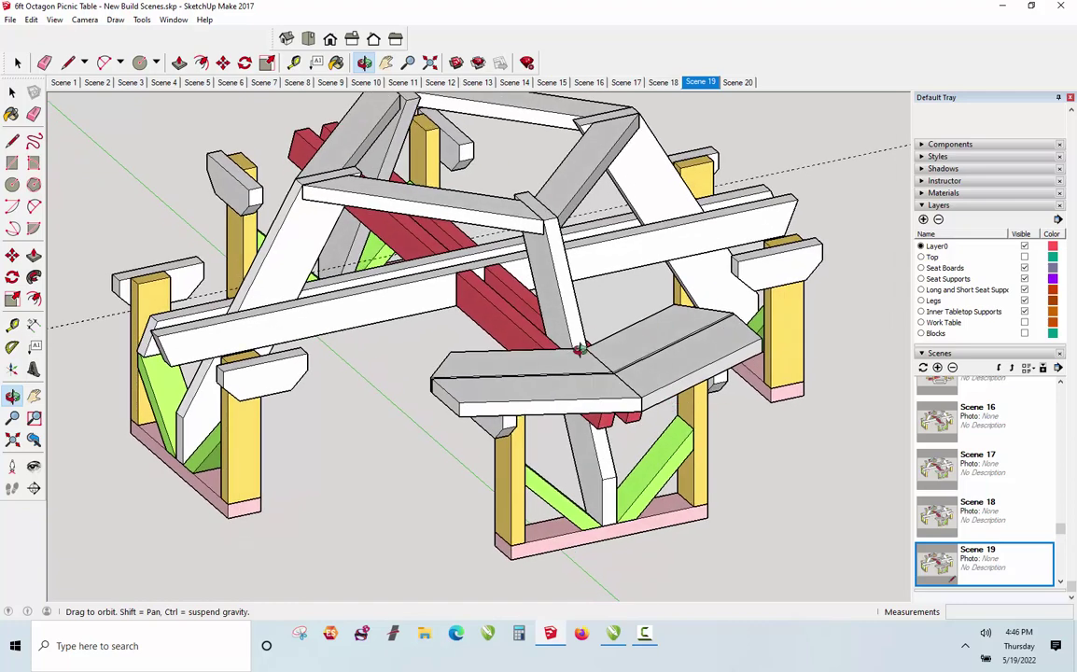
scroll(971, 530, "down", 1)
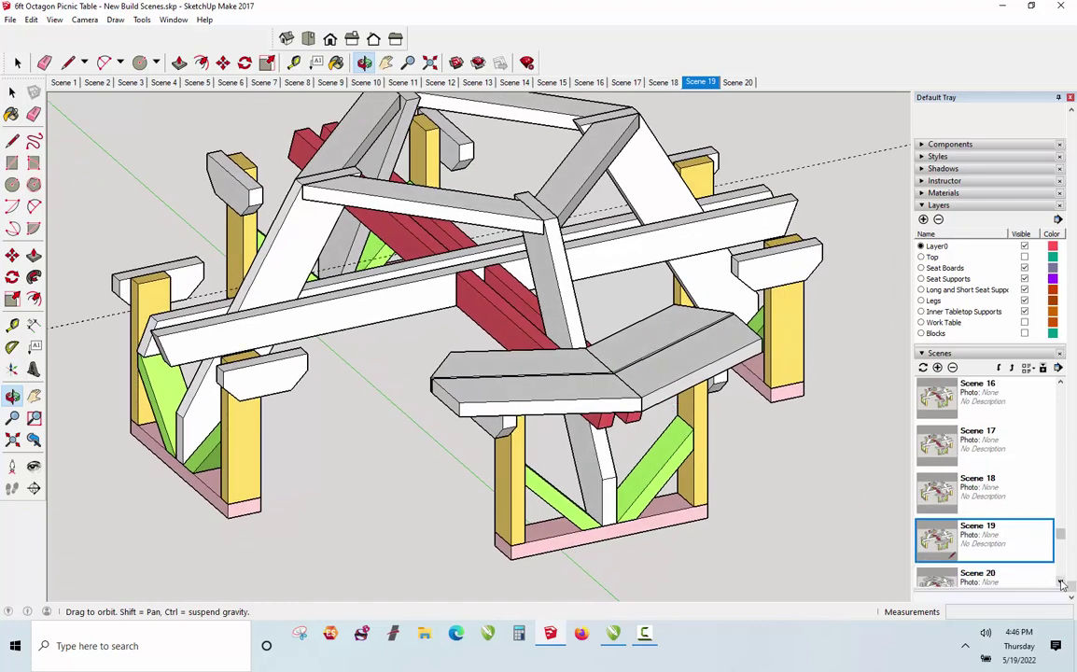
left_click(996, 536)
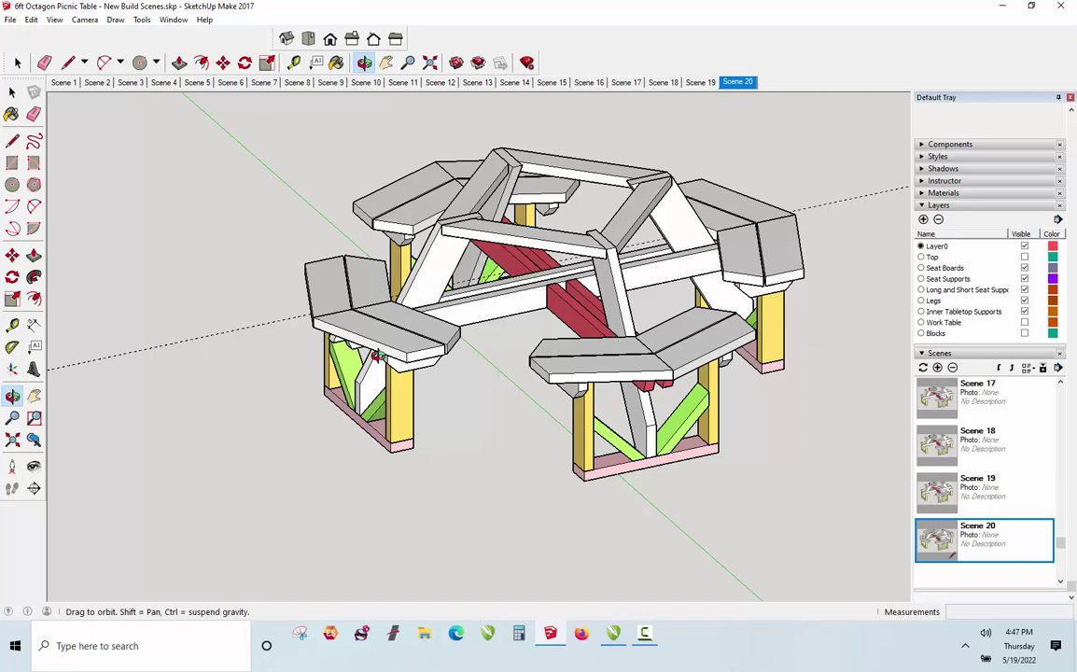
left_click(1025, 257)
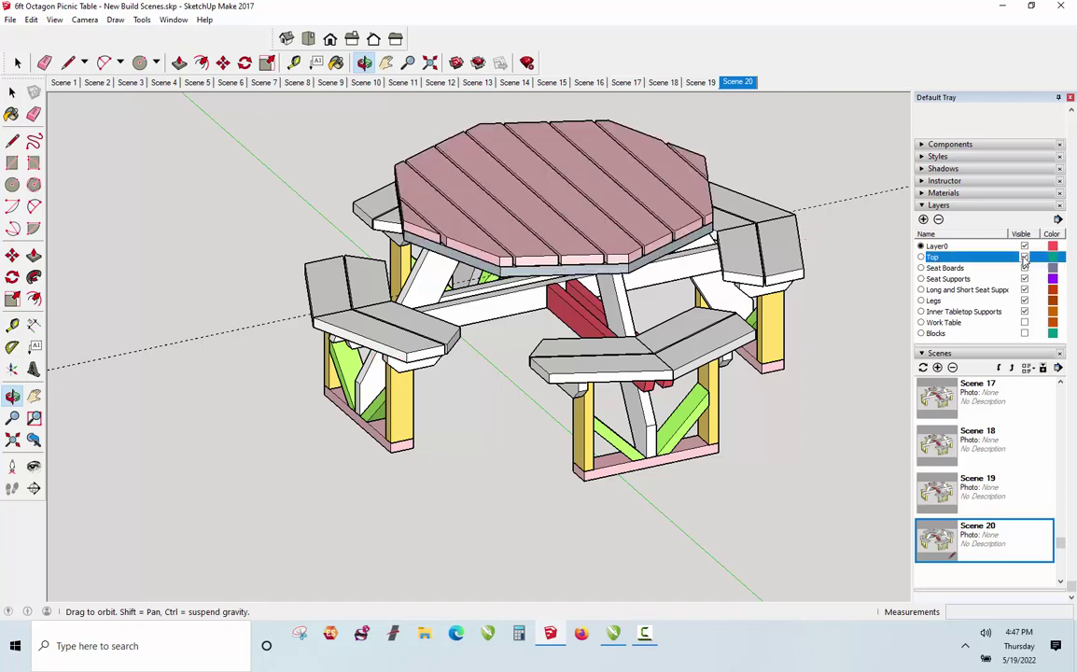
- Highlight the blue-grey trim frame around the tabletop's underside to show its extent, and clear the selection
scroll(555, 171, "down", 3)
scroll(582, 157, "up", 3)
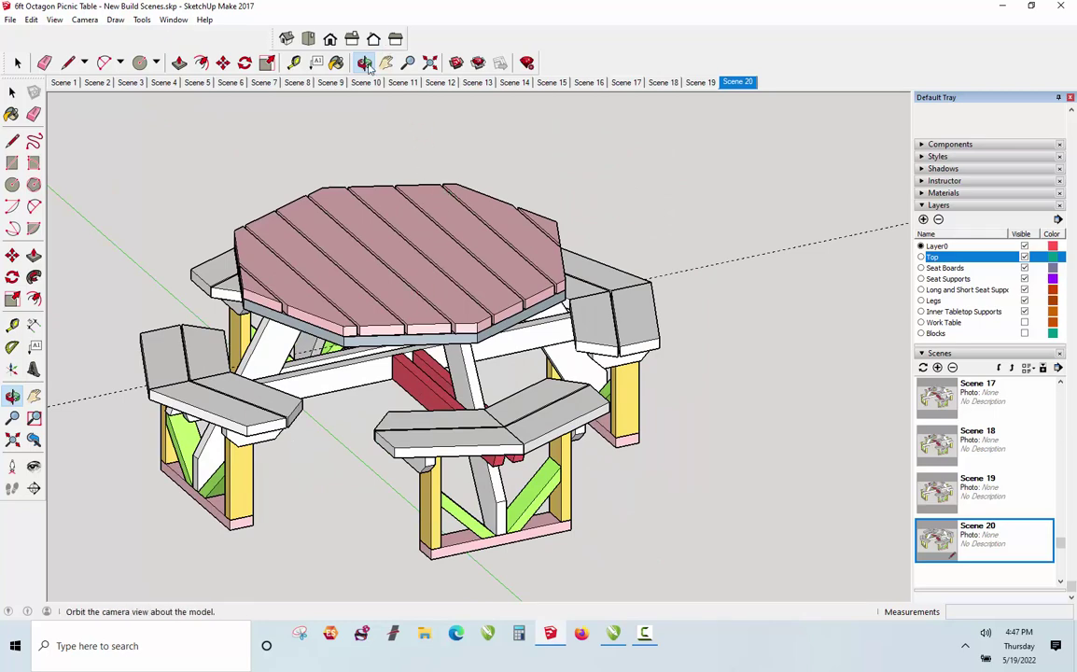
left_click_drag(373, 112, 427, 190)
scroll(459, 320, "down", 3)
scroll(459, 320, "up", 4)
scroll(289, 248, "up", 3)
left_click(11, 93)
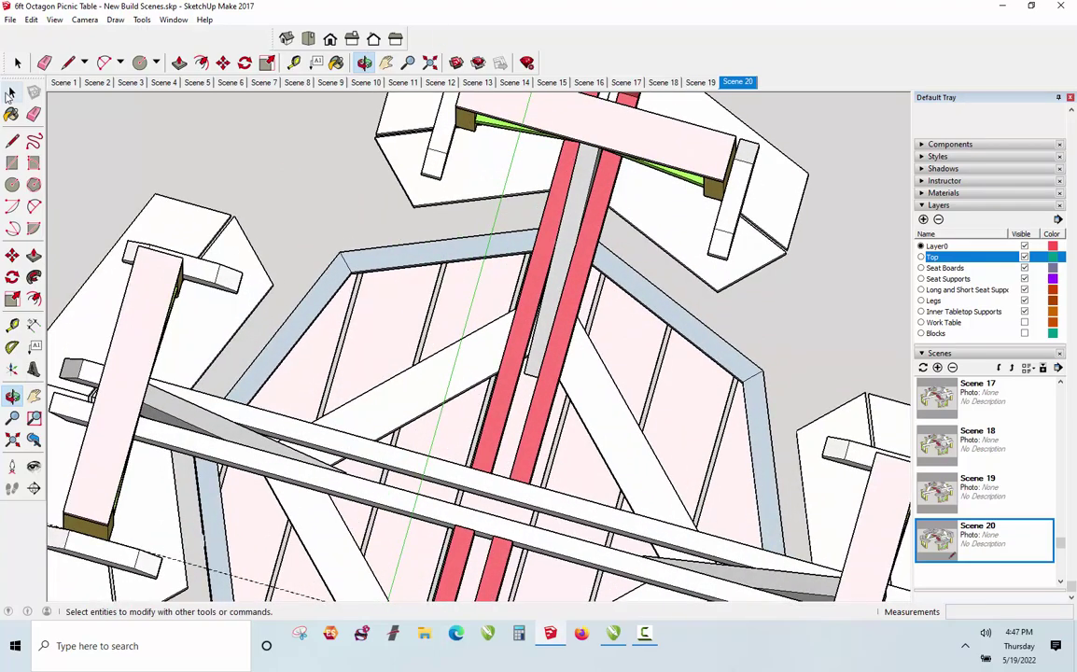
left_click(390, 268)
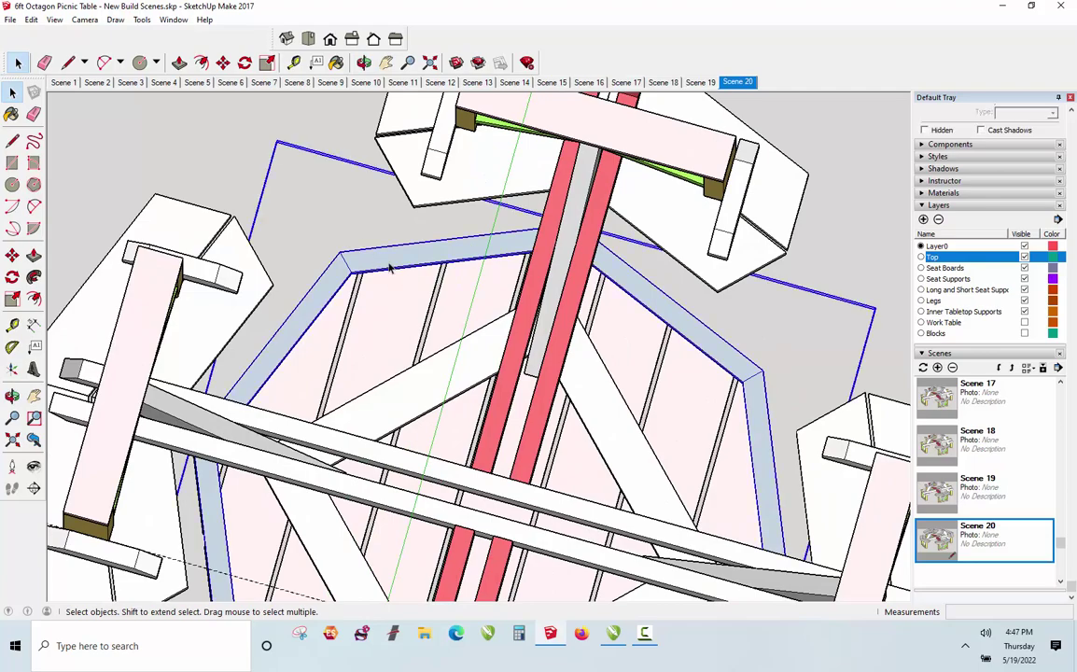
scroll(390, 268, "down", 2)
scroll(390, 268, "down", 1)
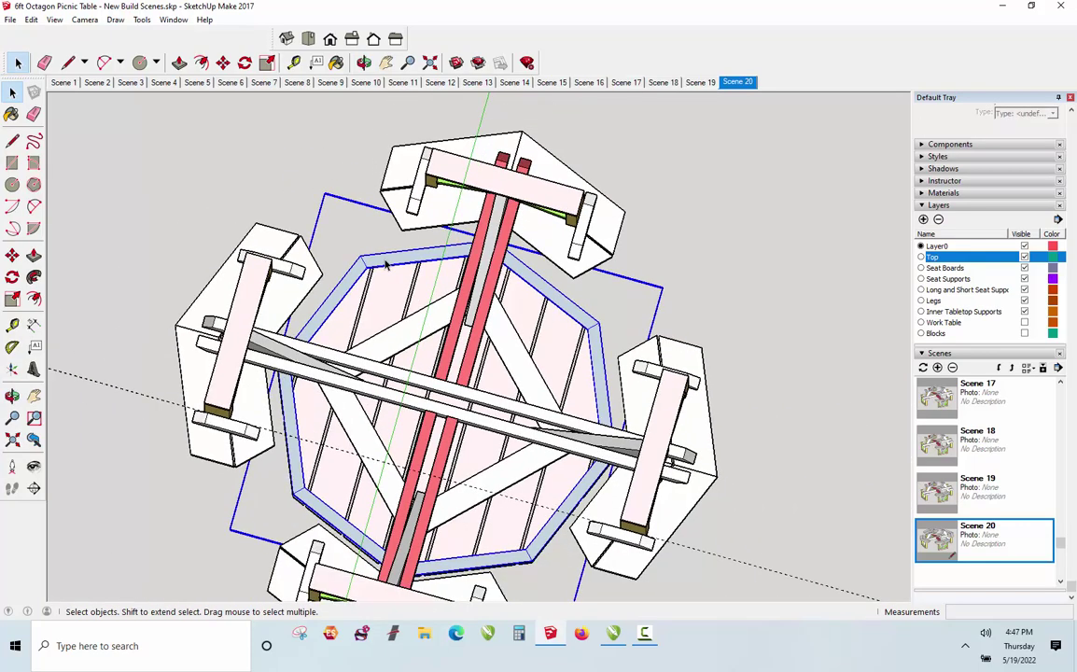
scroll(387, 266, "up", 4)
scroll(345, 275, "up", 2)
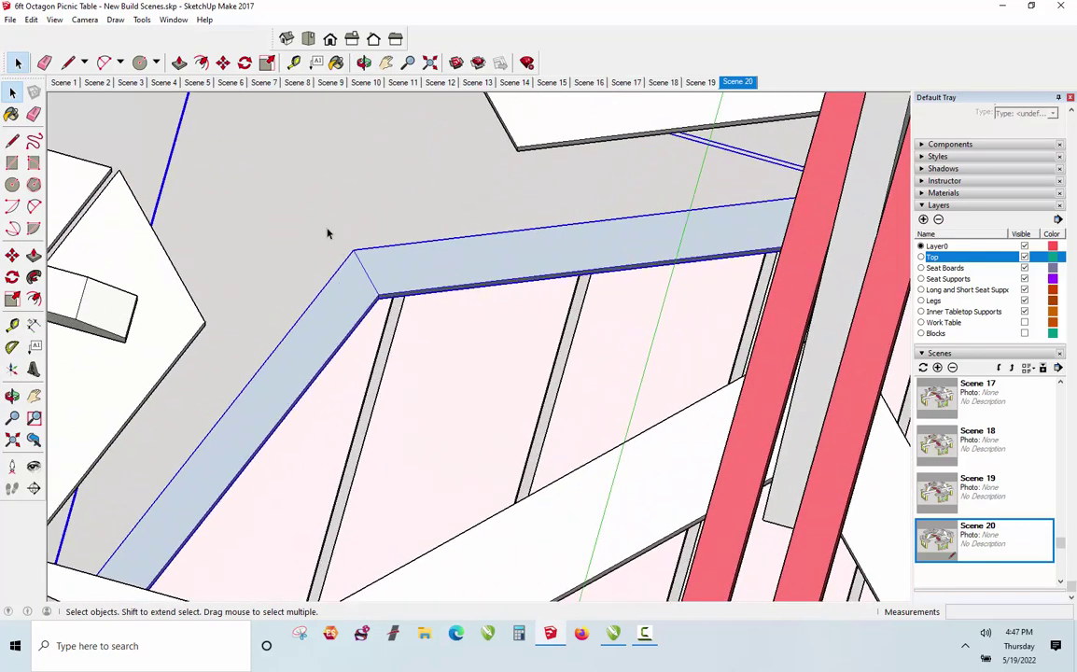
left_click(315, 213)
- Examine from beneath the mitred corner joint of the tabletop trim and how the trim runs around the octagon's edge
scroll(315, 212, "up", 3)
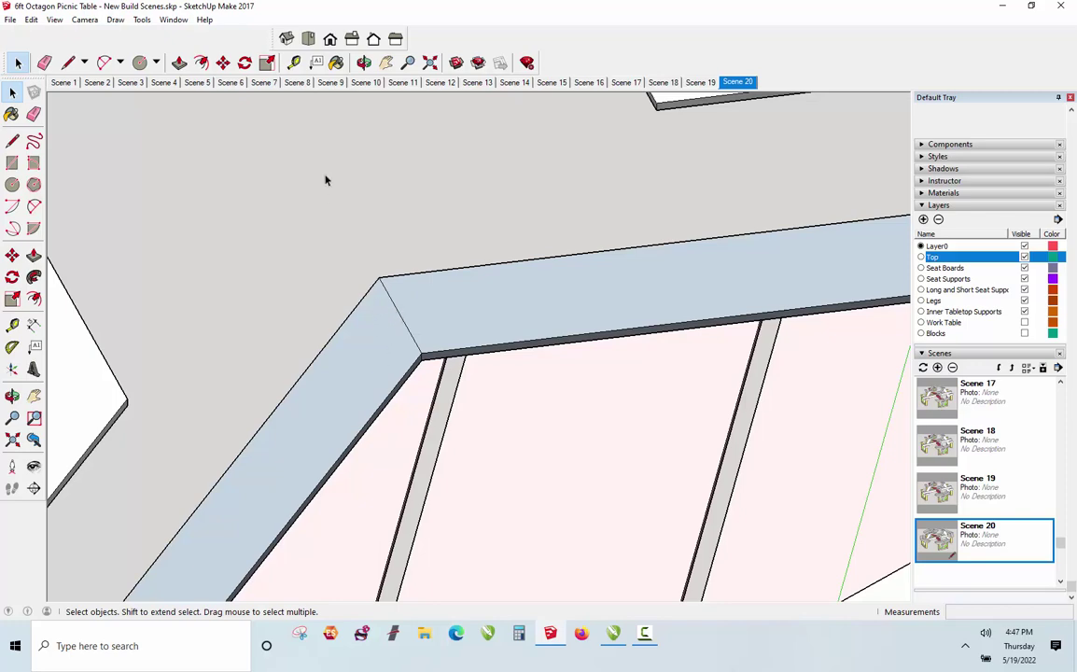
scroll(325, 180, "down", 6)
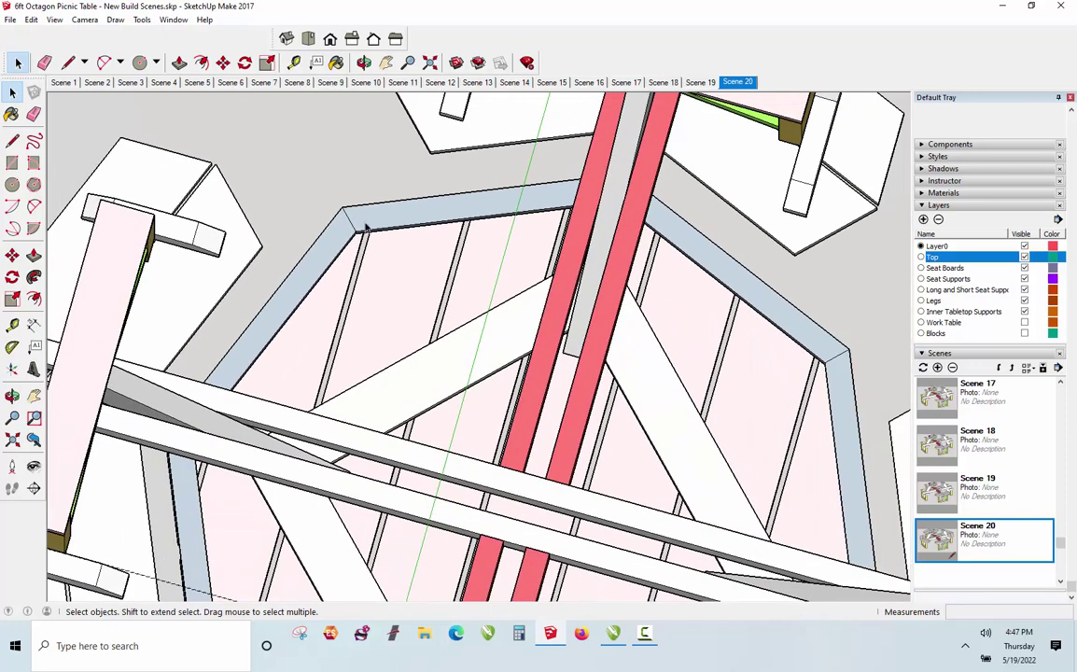
scroll(386, 171, "down", 3)
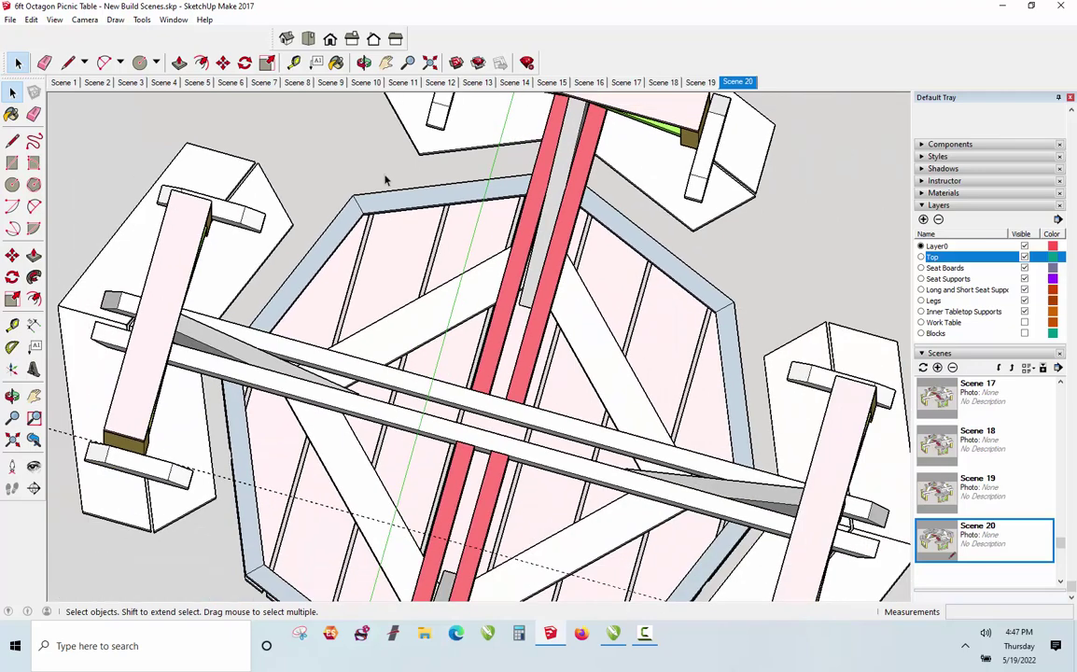
scroll(385, 179, "up", 7)
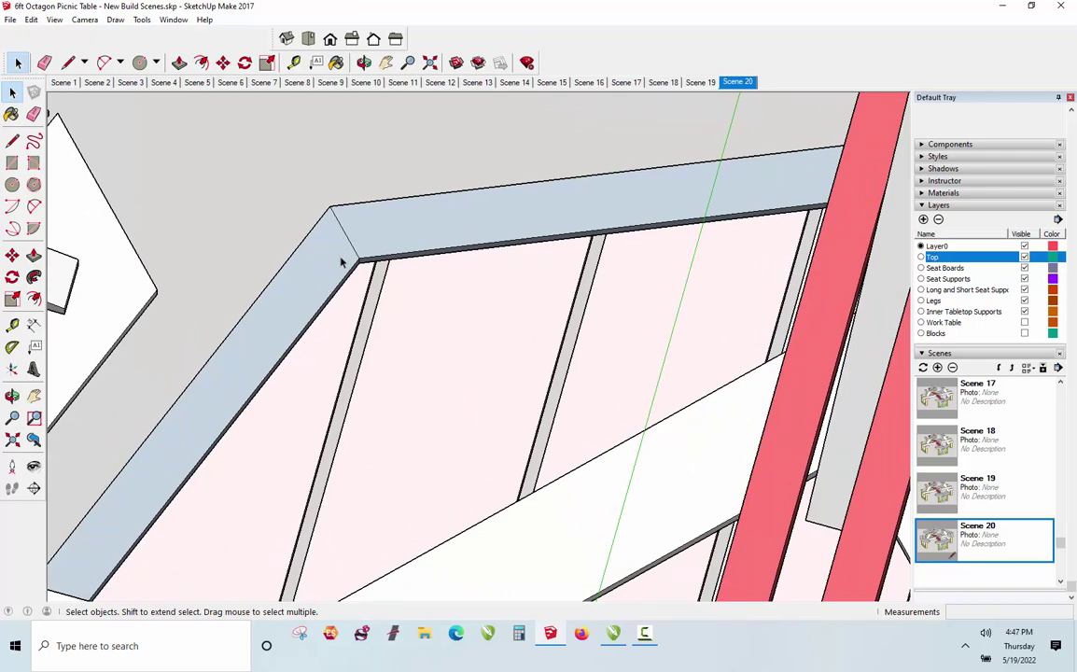
scroll(341, 262, "down", 5)
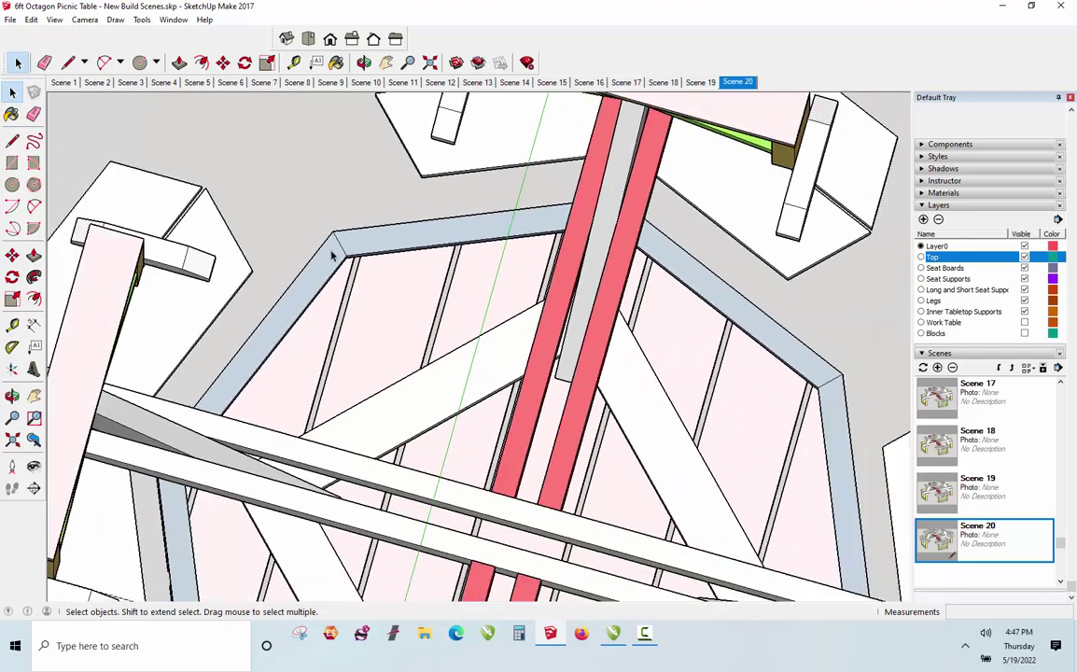
scroll(396, 196, "down", 5)
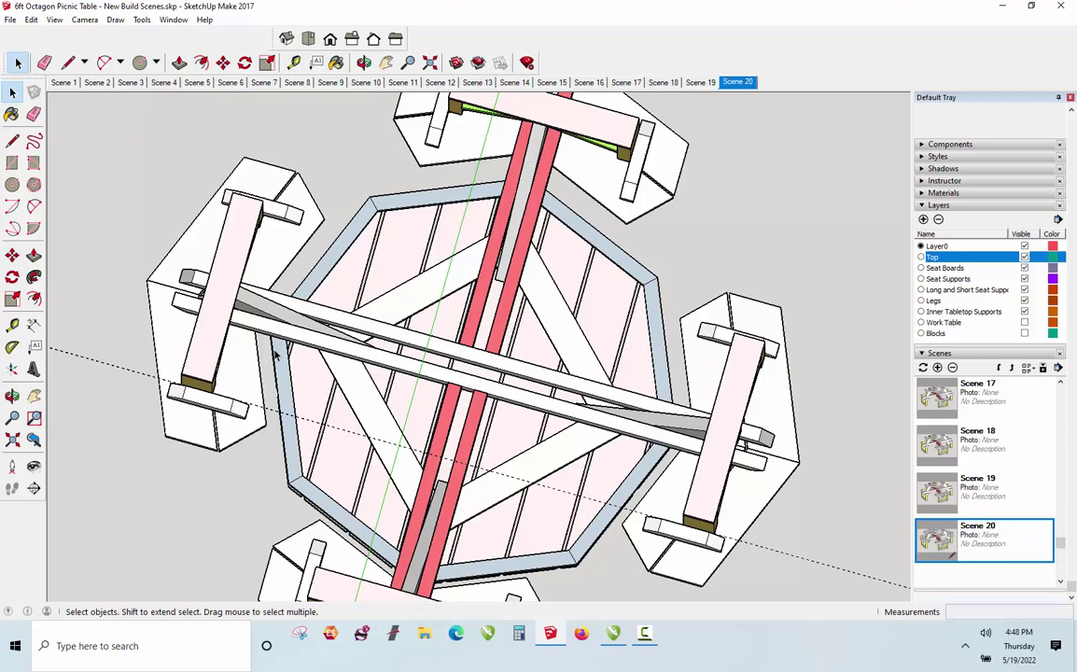
scroll(352, 155, "up", 6)
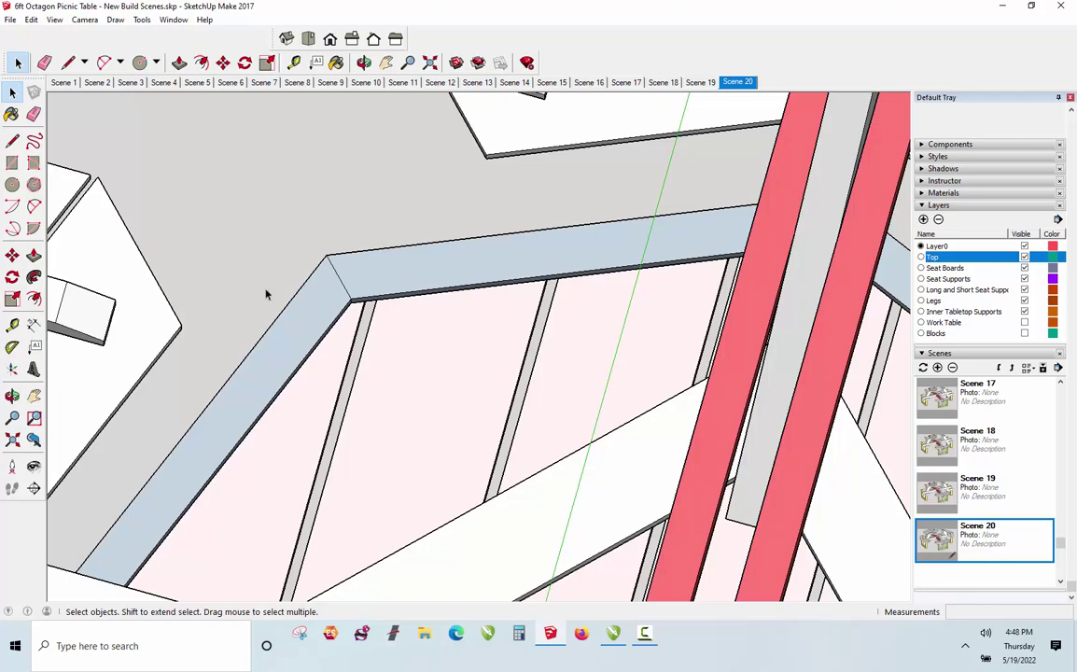
scroll(266, 295, "down", 6)
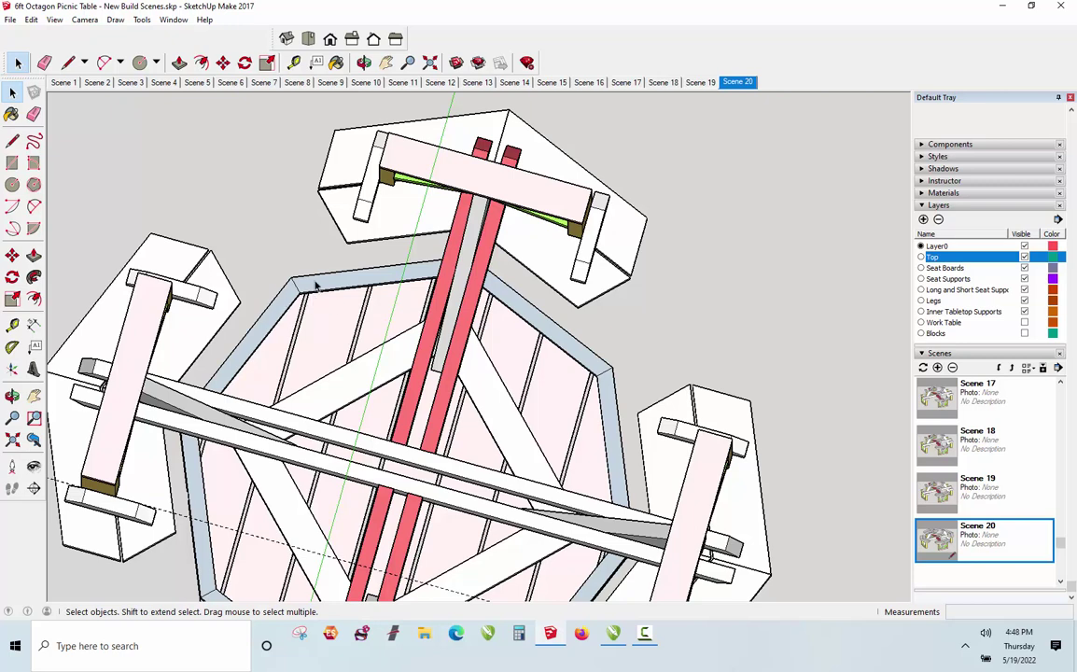
scroll(316, 285, "up", 8)
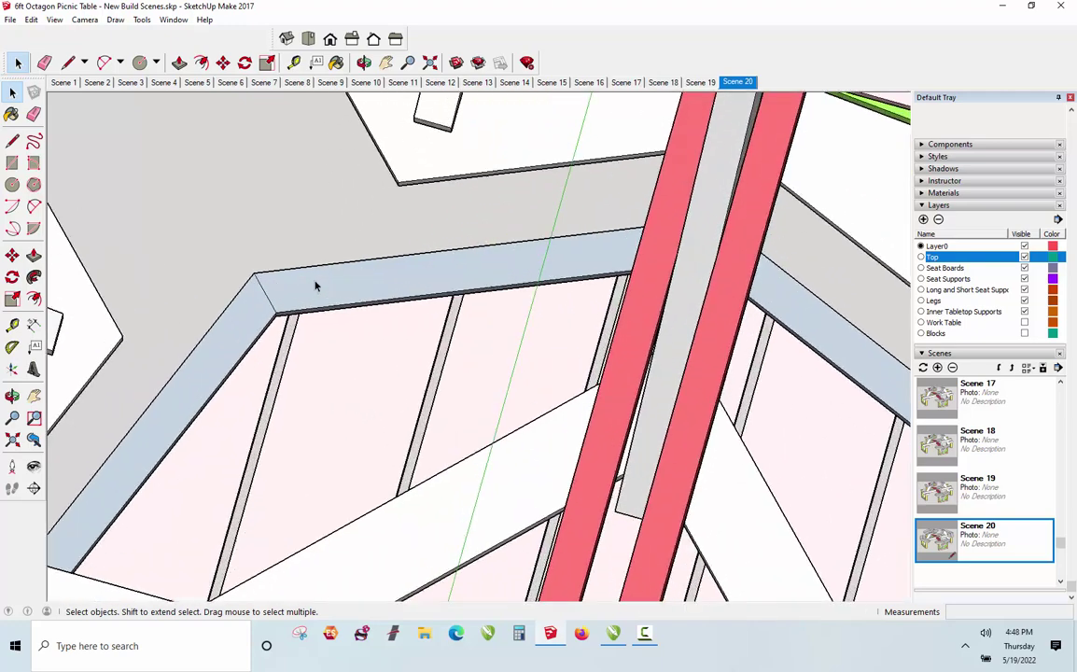
scroll(306, 306, "up", 3)
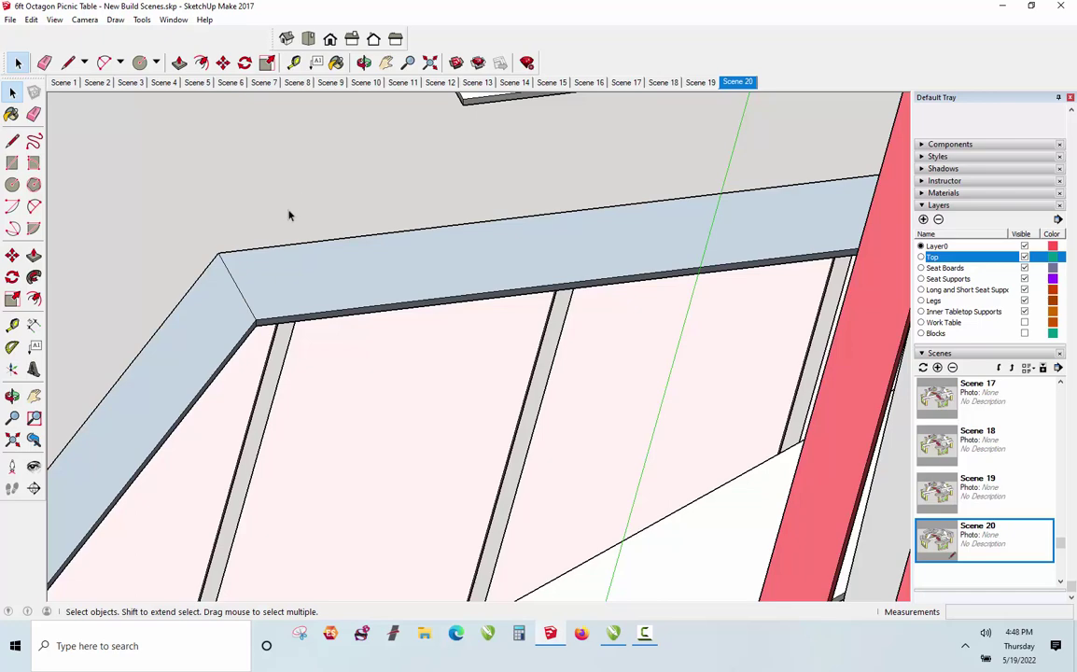
scroll(354, 192, "down", 5)
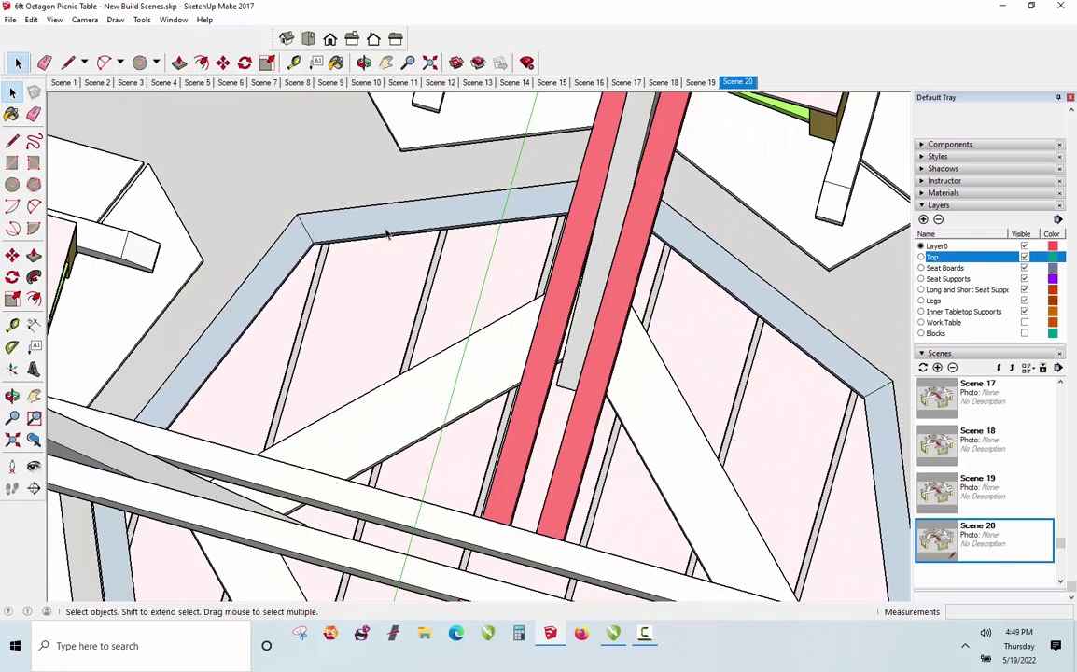
scroll(355, 213, "down", 5)
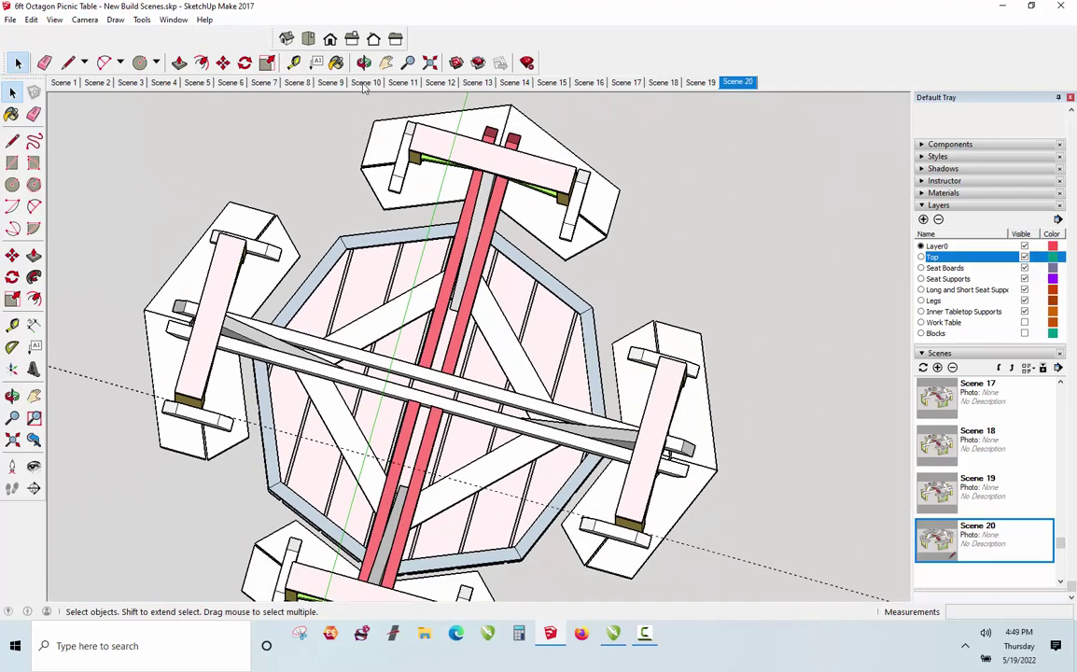
- Examine the completed table with its tabletop and all four seats from above and from a lower angle
left_click(366, 67)
left_click_drag(369, 112, 113, 149)
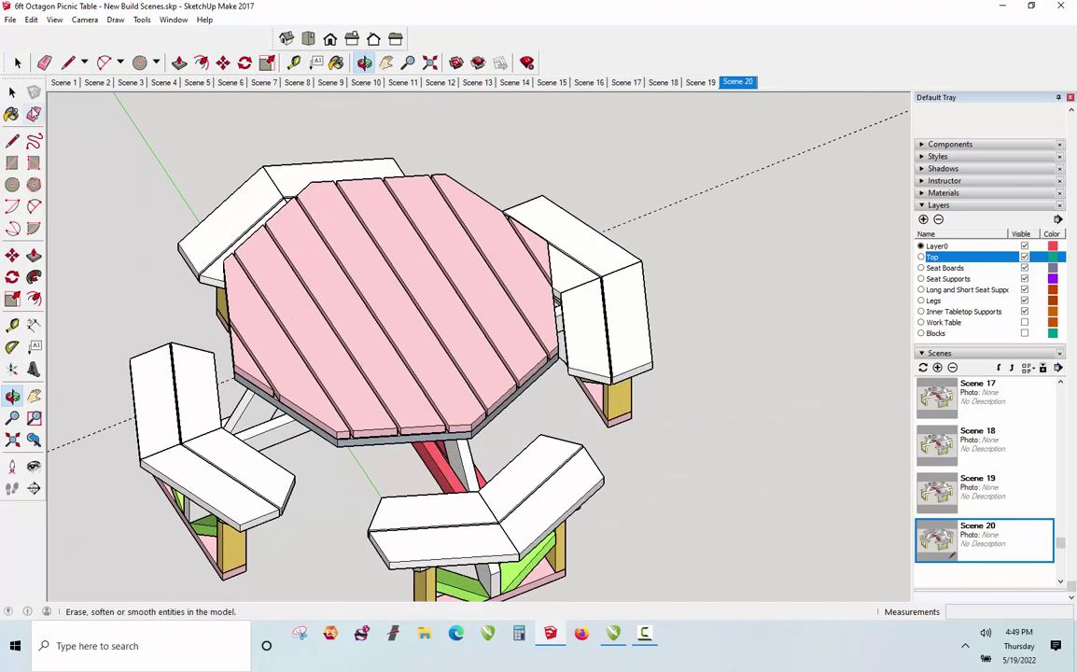
left_click(18, 63)
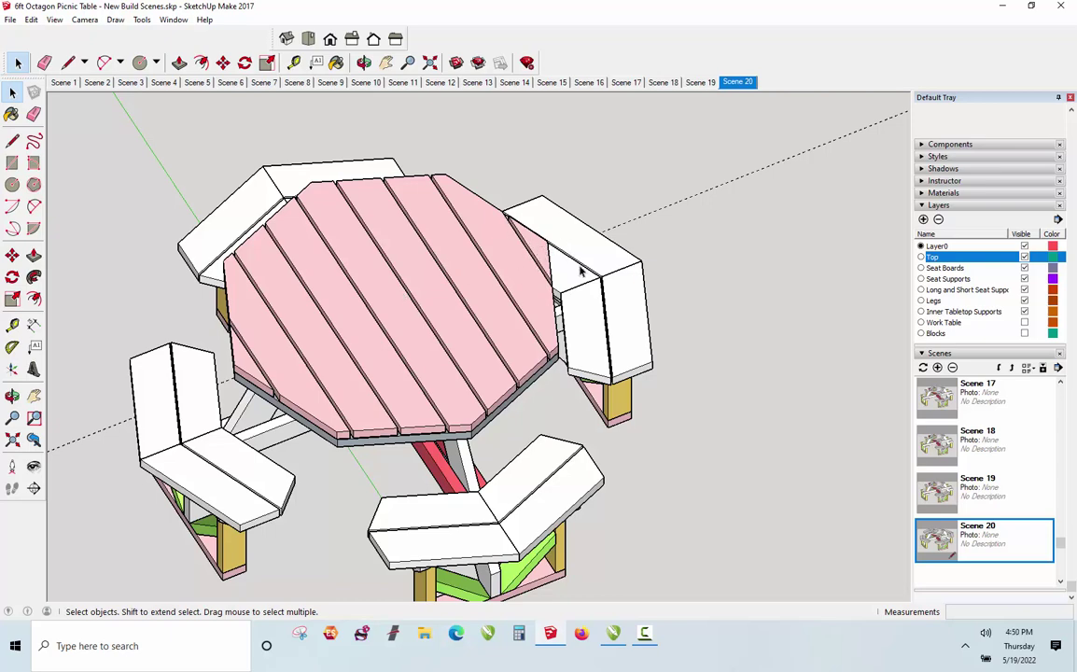
scroll(354, 238, "down", 3)
scroll(149, 219, "up", 1)
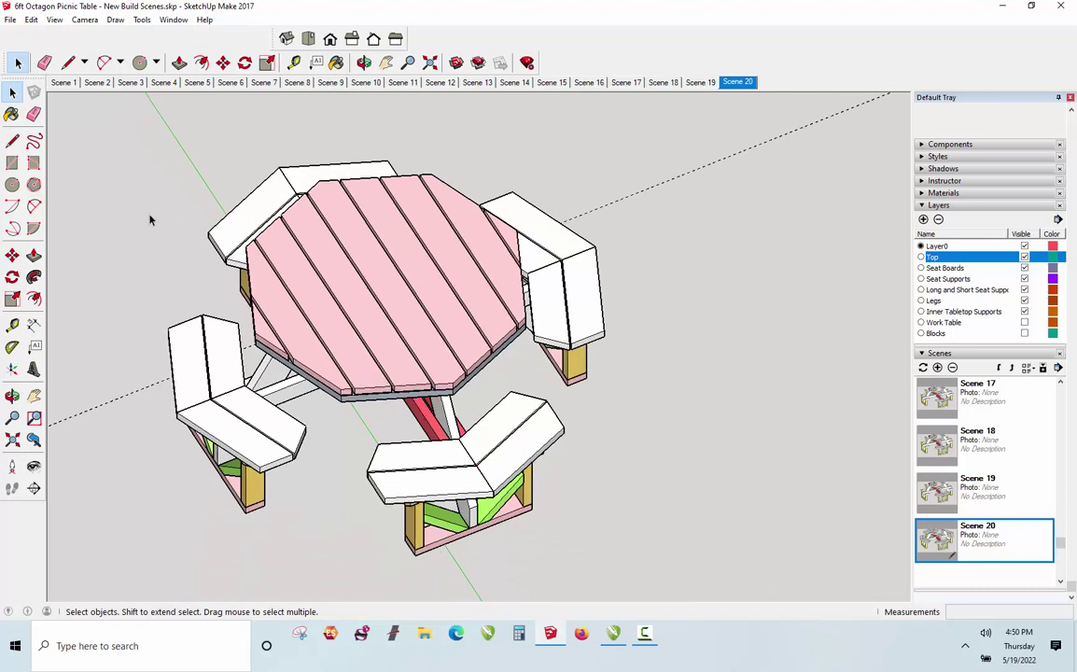
scroll(149, 219, "up", 1)
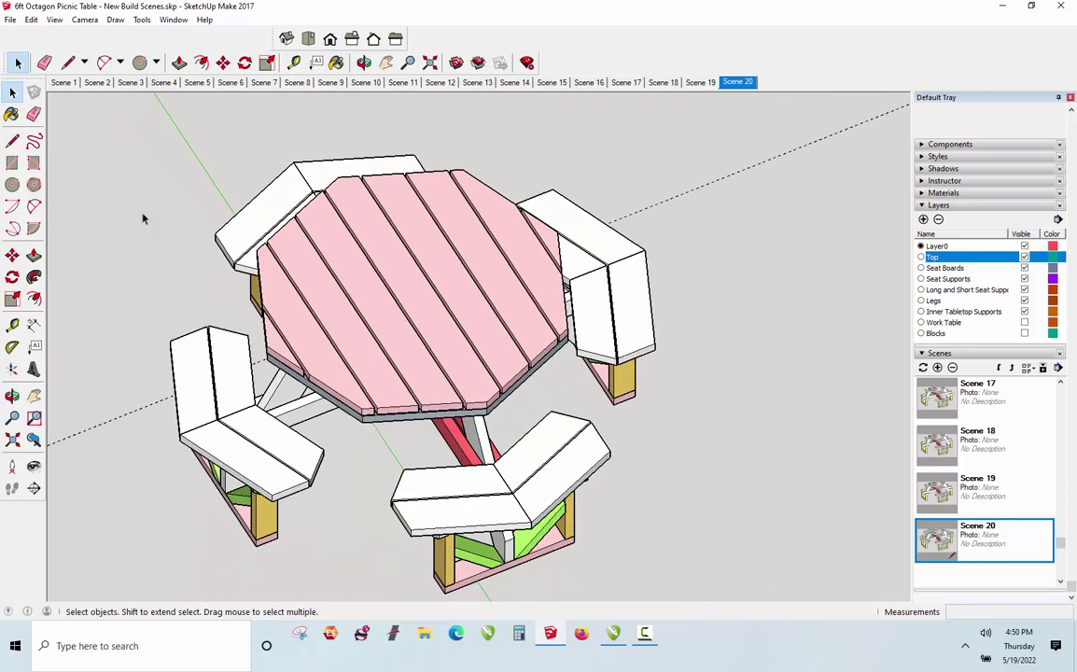
left_click(364, 62)
left_click_drag(416, 223, 394, 463)
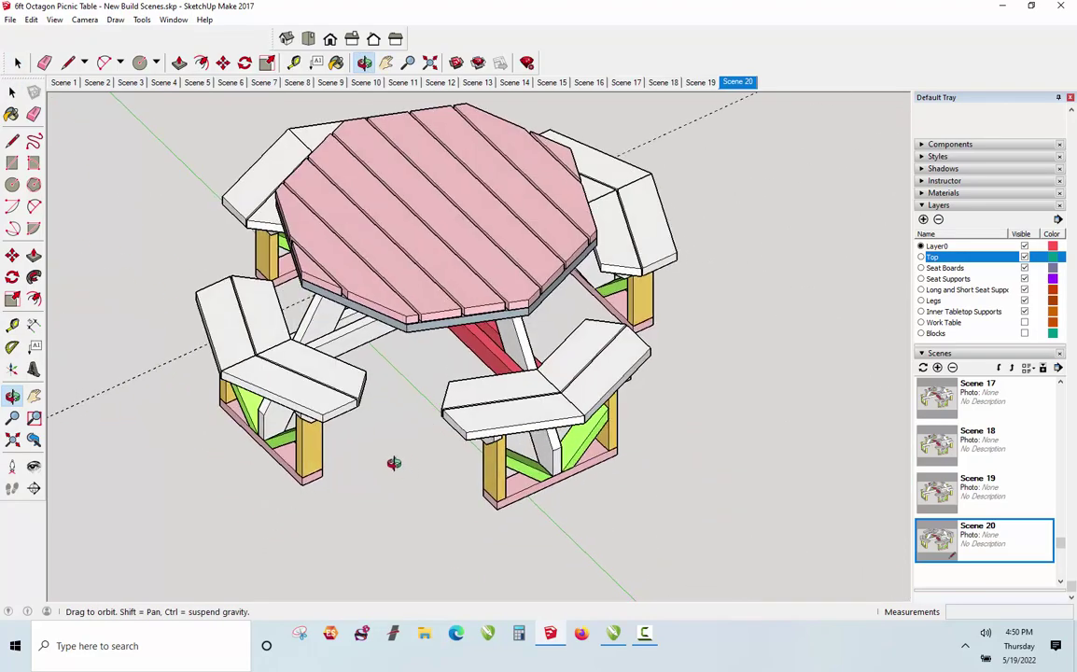
scroll(394, 463, "down", 3)
scroll(378, 363, "up", 4)
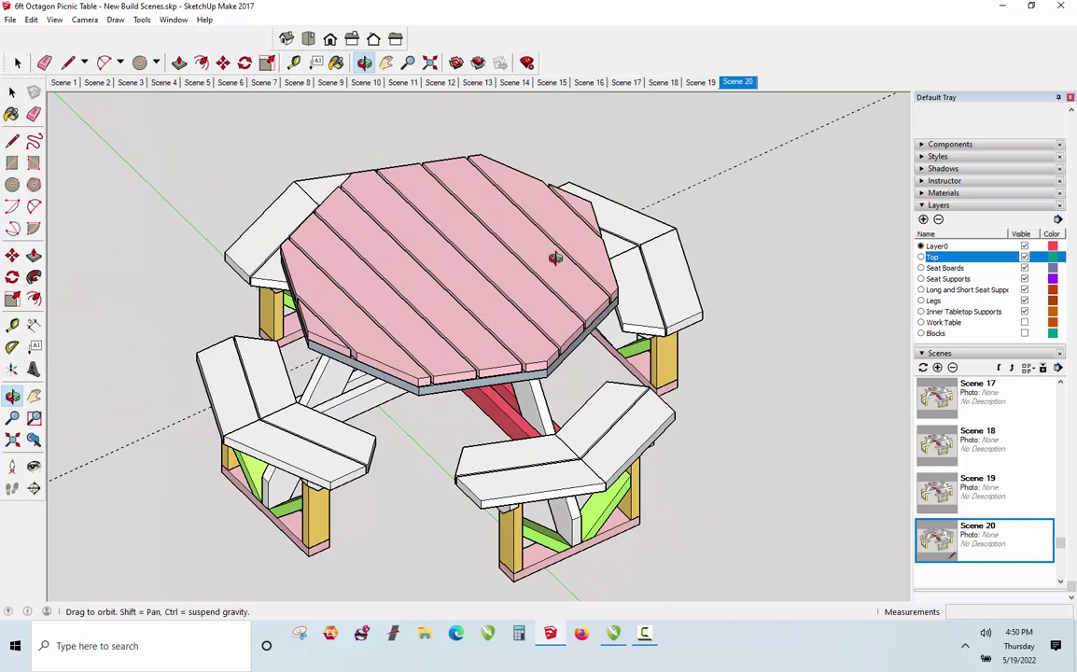
left_click(12, 92)
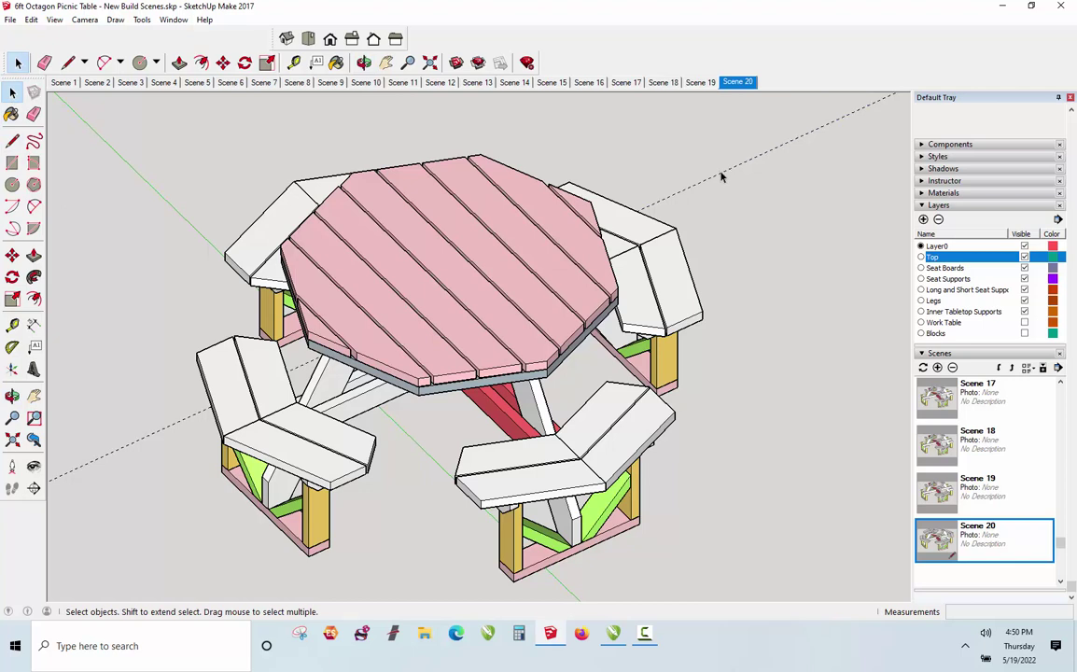
- Delete the dashed guide line running across the model behind the table and leave nothing selected
left_click_drag(717, 169, 693, 139)
left_click(662, 222)
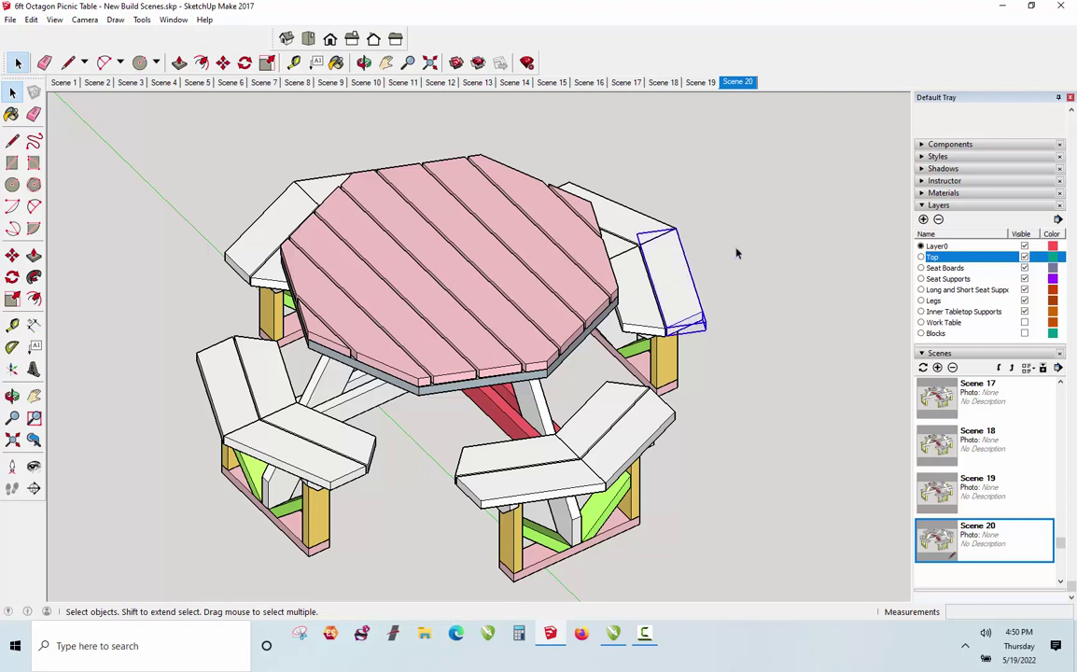
left_click(736, 253)
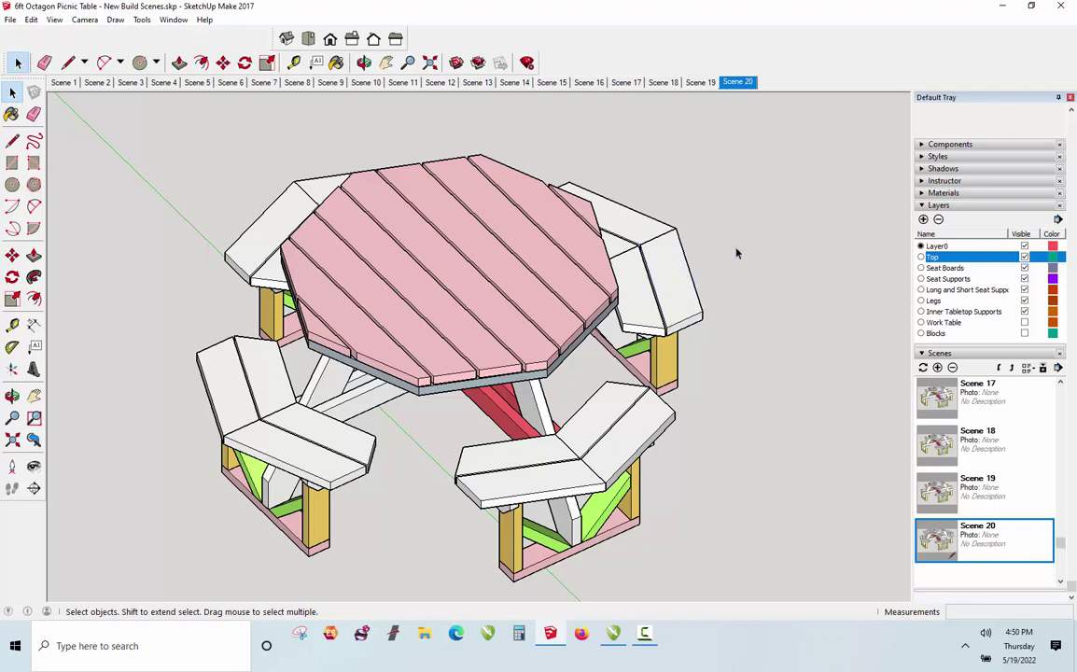